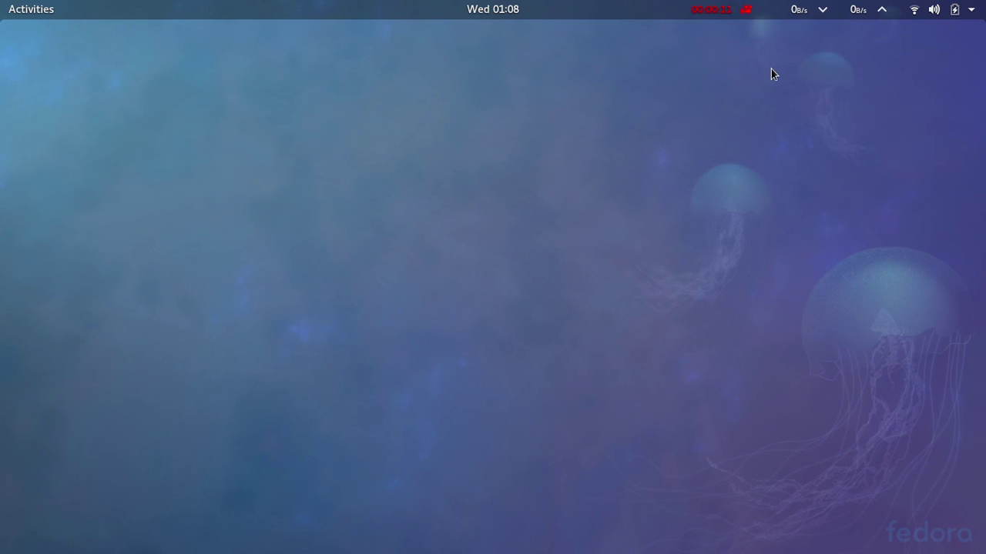
Switch to VLC, skim through the S.mp4 recording of the earlier meshing session, and close the player.
mouse_move(1, 1)
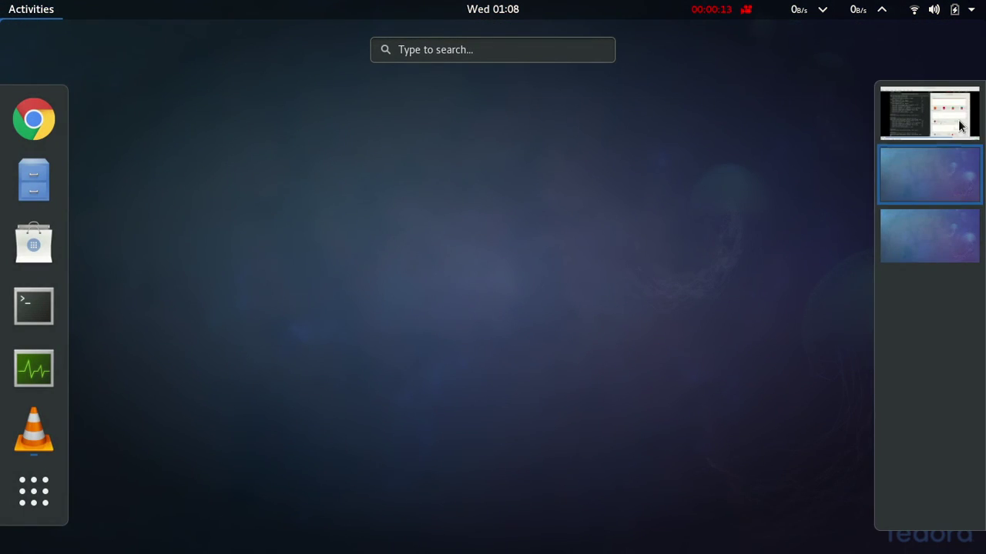
left_click(960, 125)
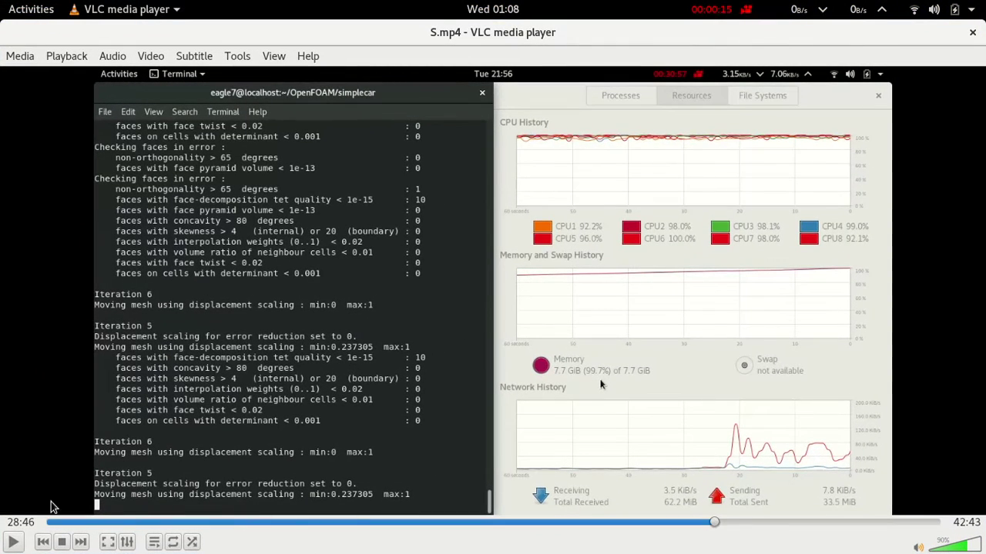
key("space")
left_click(754, 522)
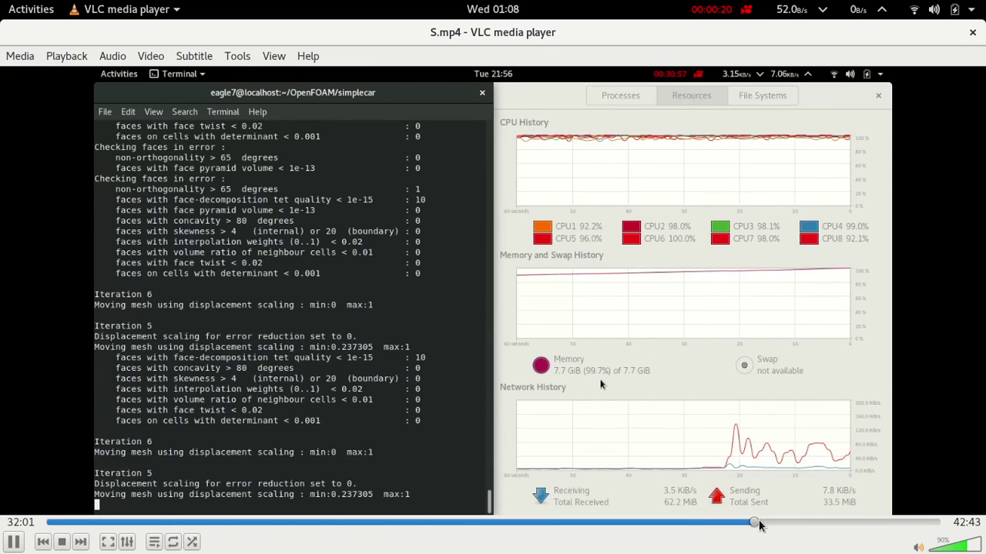
left_click(798, 529)
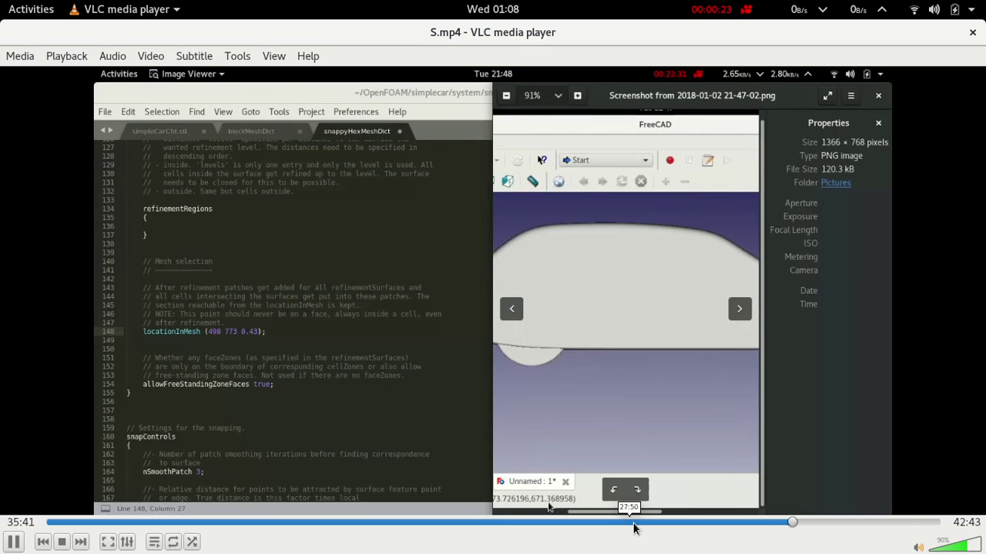
left_click(628, 528)
left_click(709, 528)
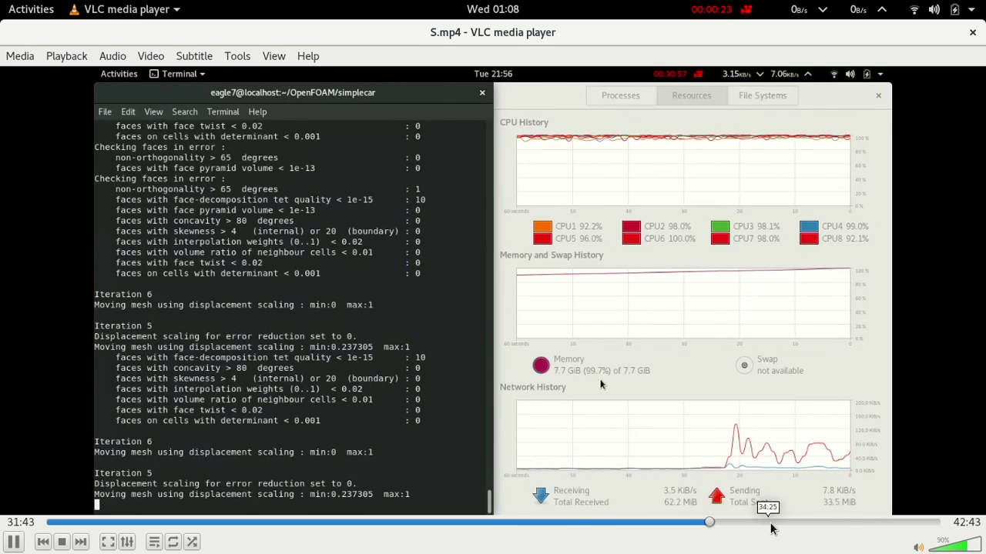
left_click(772, 529)
left_click(820, 528)
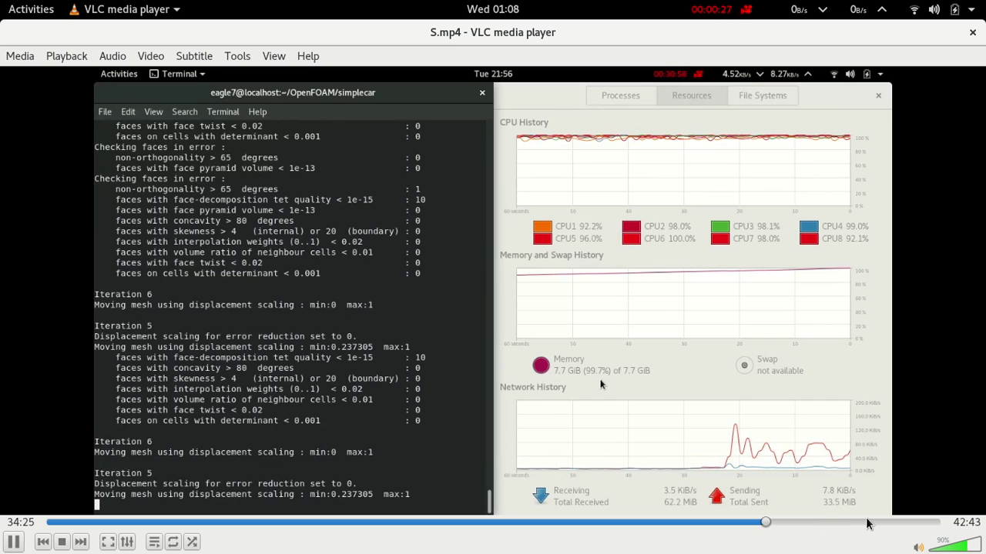
left_click(885, 526)
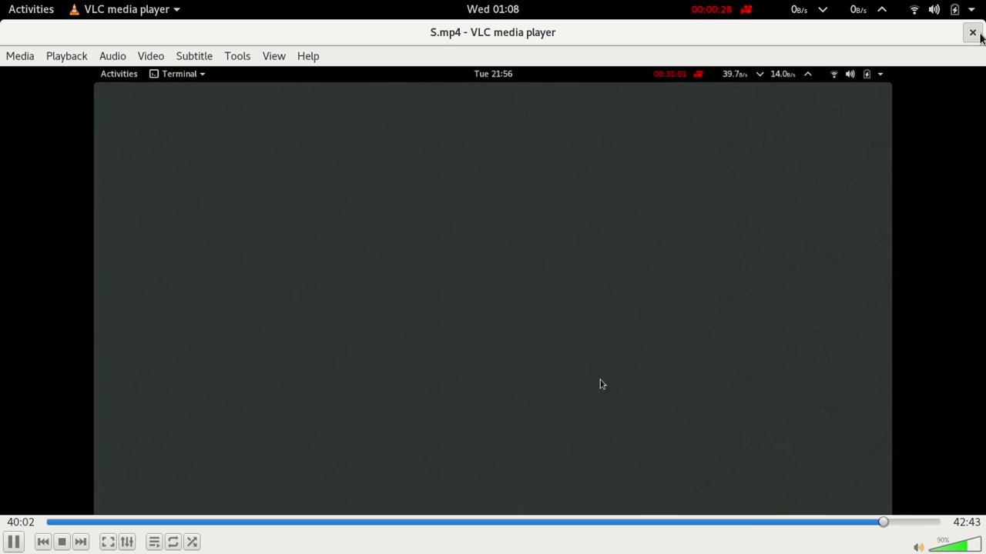
key("ctrl+q")
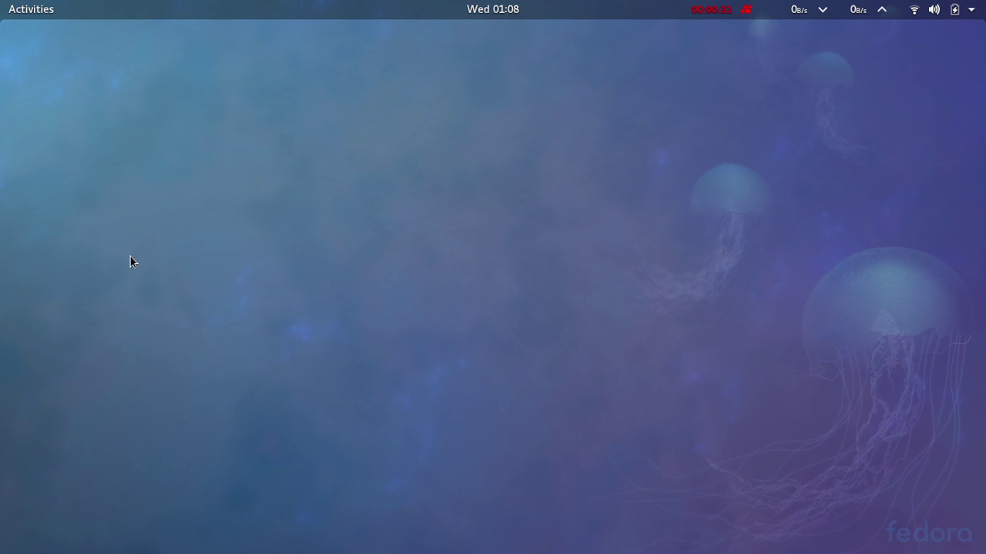
Open a terminal and change to the OpenFOAM/simplecar directory.
mouse_move(0, 0)
left_click(50, 323)
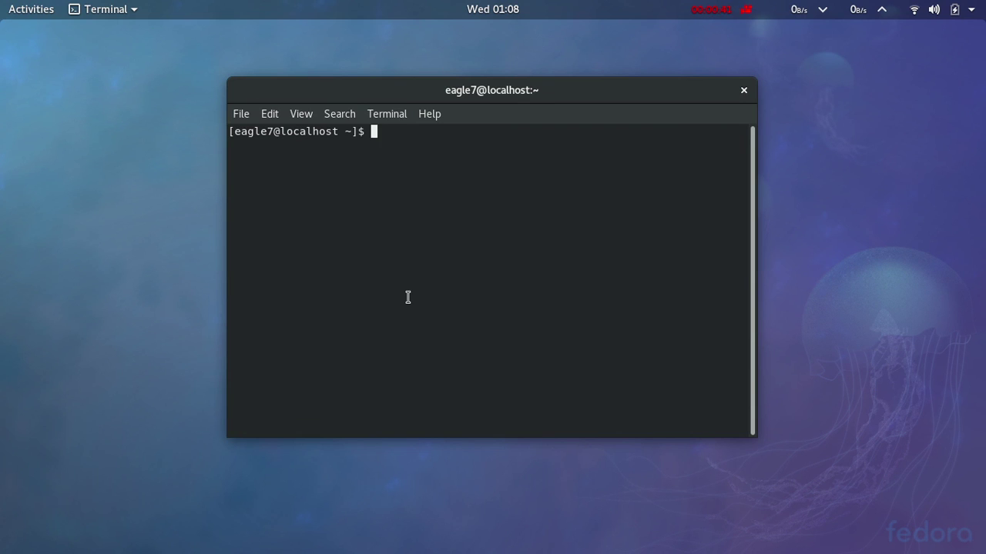
type("cd Op")
key("Tab")
type("s")
key("Tab")
key("Return")
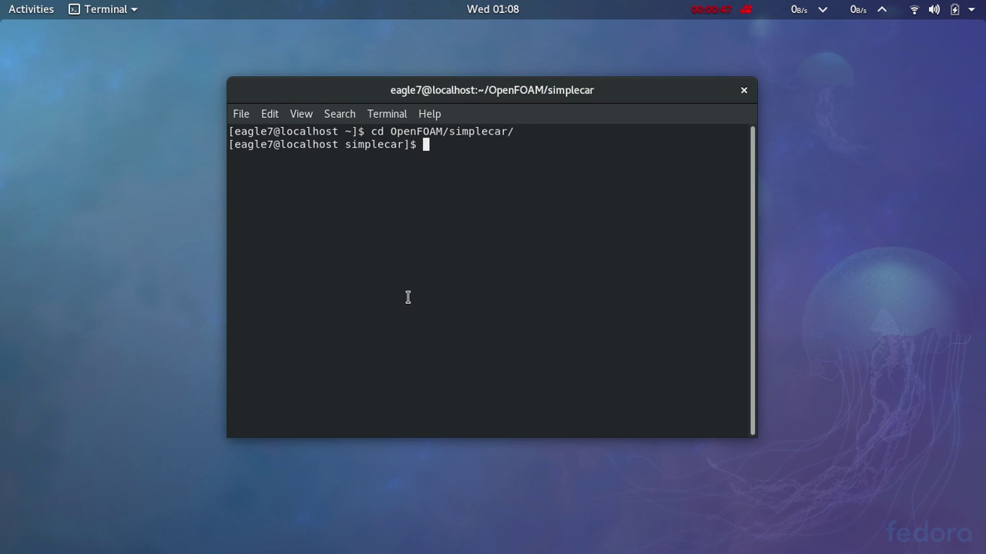
Launch the file manager on the case folder with "nautilus . &" and examine the processor0 to processor5 folders.
type("nautilus . &")
key("Return")
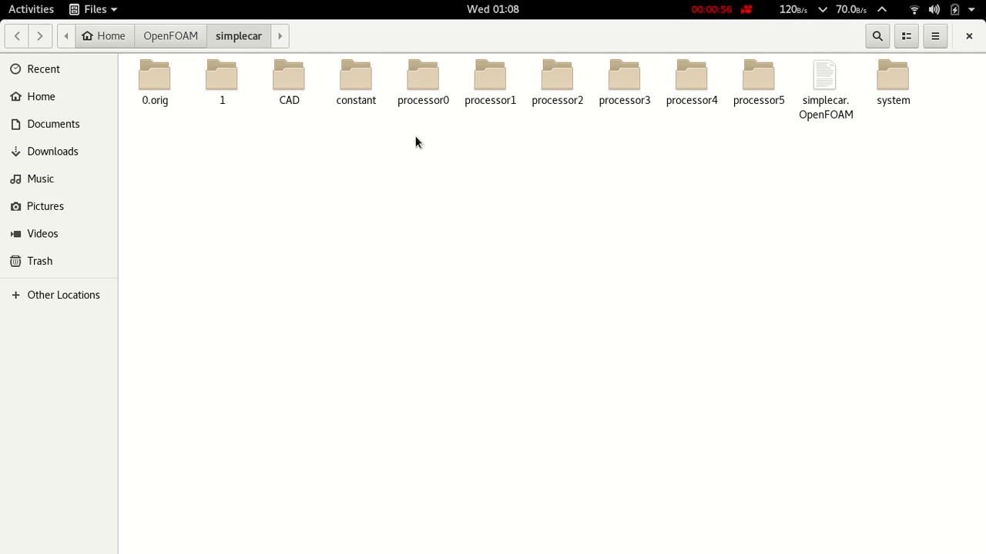
left_click_drag(450, 135, 641, 104)
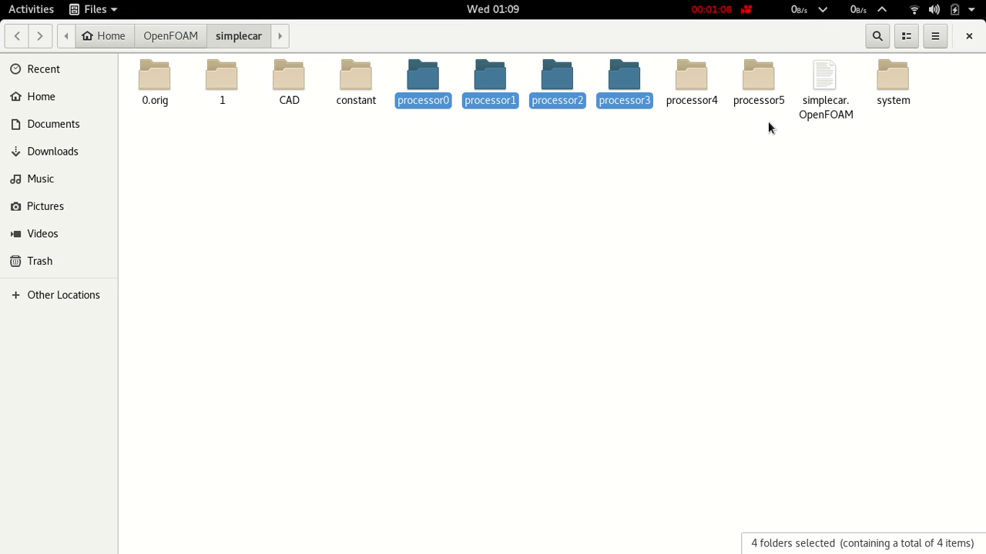
left_click_drag(767, 120, 431, 115)
left_click(472, 239)
Return to the terminal, run foamCleanTutorials on the simplecar case, and move the terminal window clear of the case's folders.
mouse_move(3, 11)
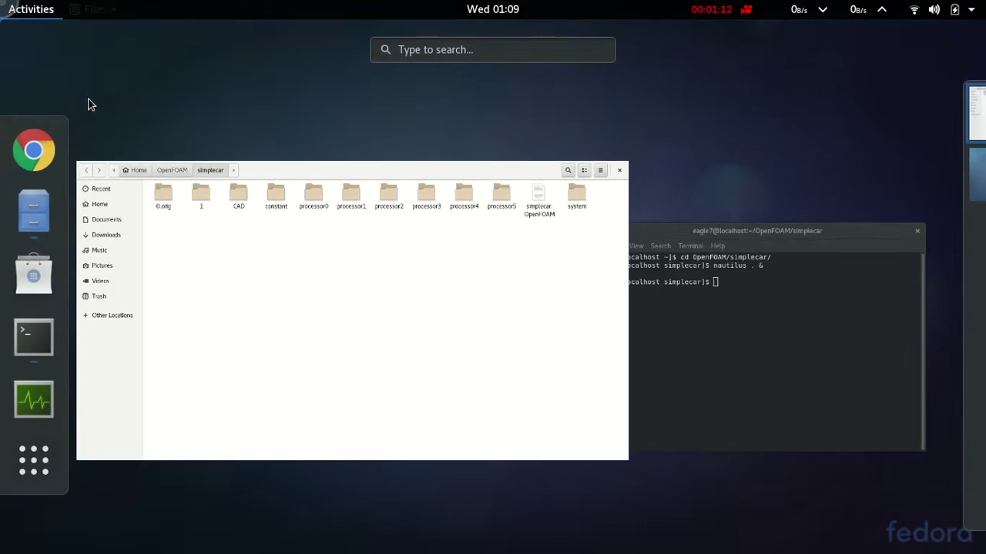
left_click(697, 367)
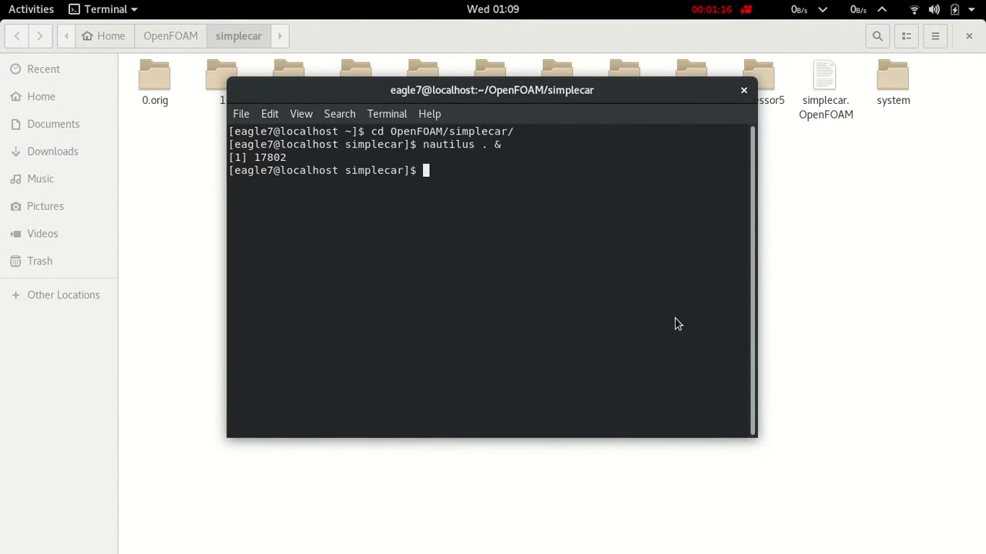
type("foamCleanT")
key("Tab")
key("Return")
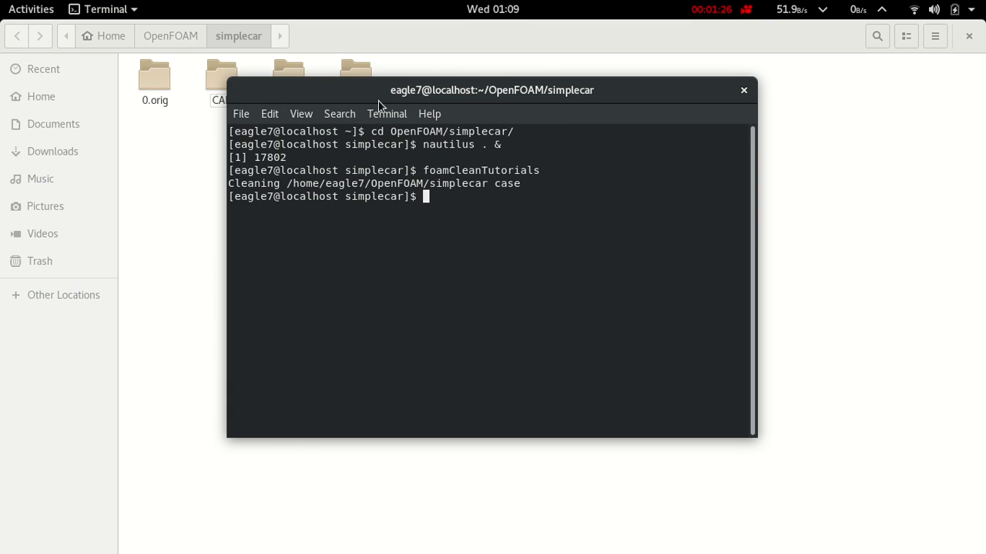
left_click_drag(387, 97, 489, 122)
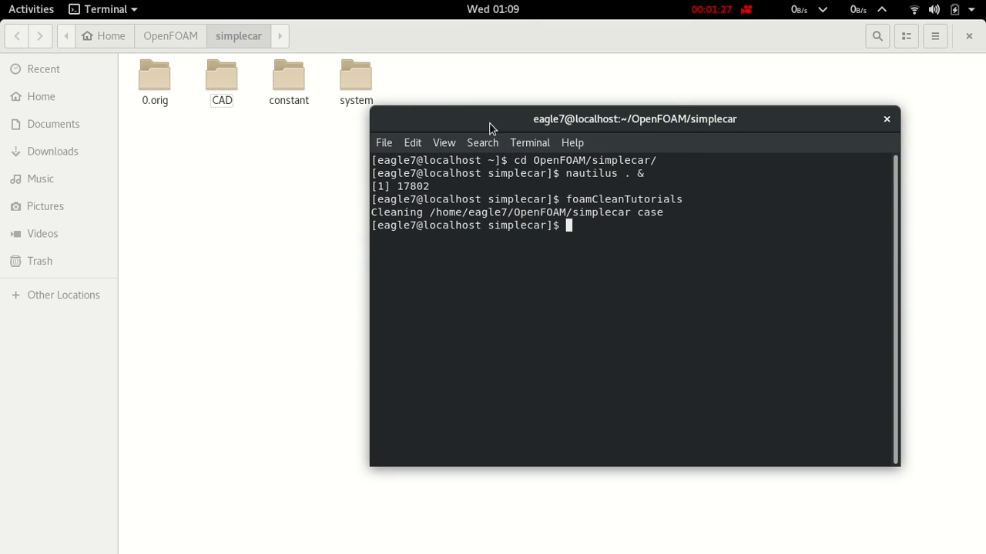
Open decomposeParDict from the case's system folder and set numberOfSubdomains to 4.
double_click(351, 86)
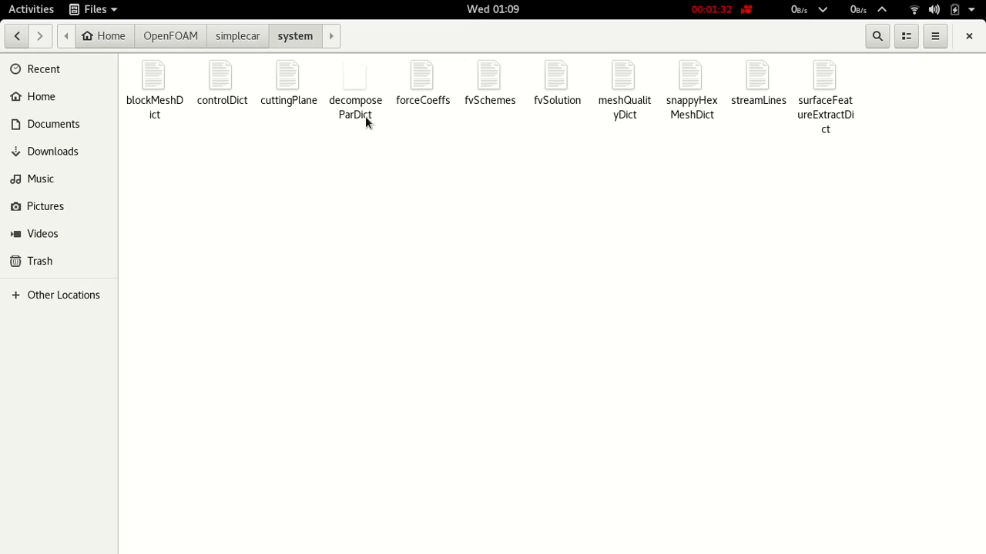
left_click(362, 101)
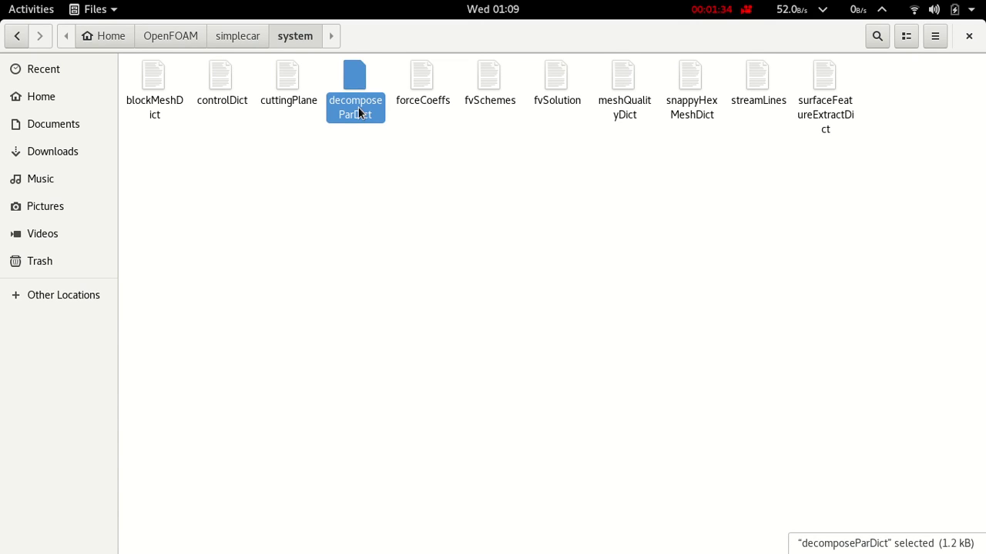
double_click(363, 108)
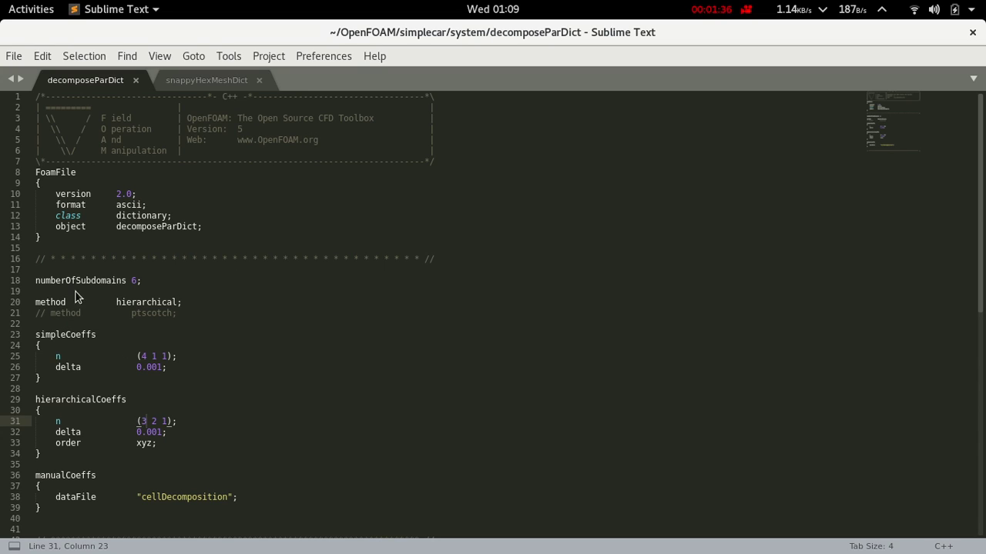
left_click(137, 281)
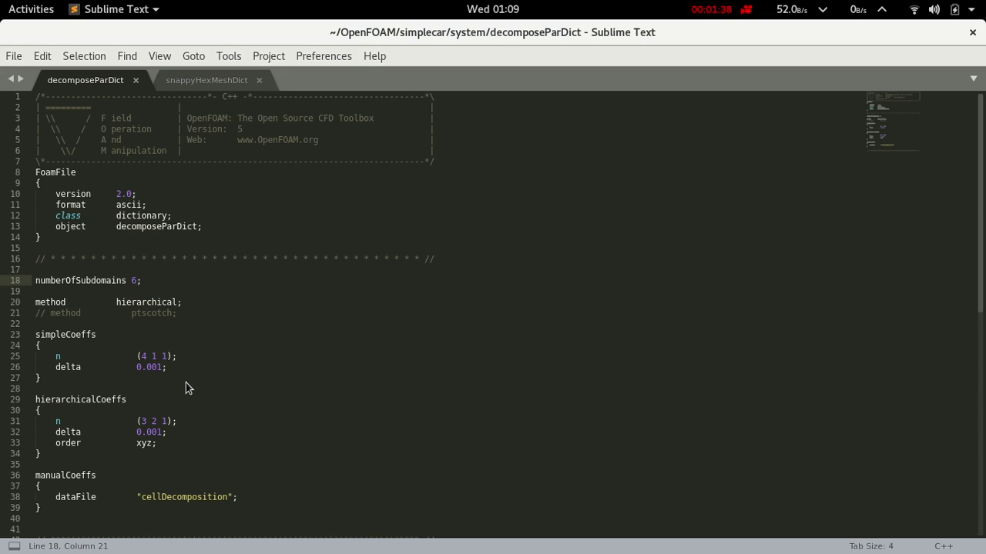
key("BackSpace")
type("4")
Set n under hierarchicalCoeffs to (2 2 1), then save decomposeParDict and close the editor.
key("Down")
key("Down")
key("Down")
key("Down")
key("Down")
key("End")
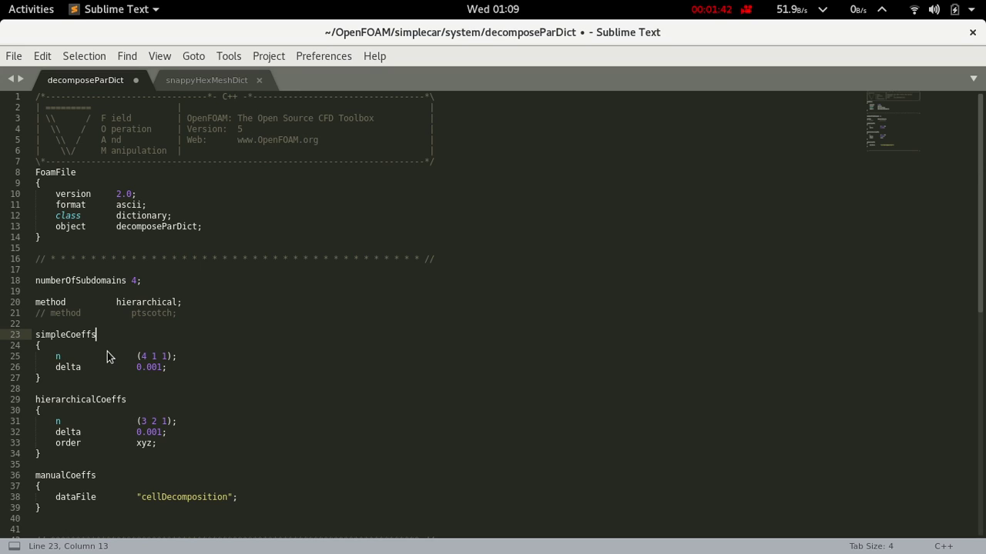
key("Down")
key("Down")
key("Right")
key("Right")
key("shift+Right")
key("Right")
key("Right")
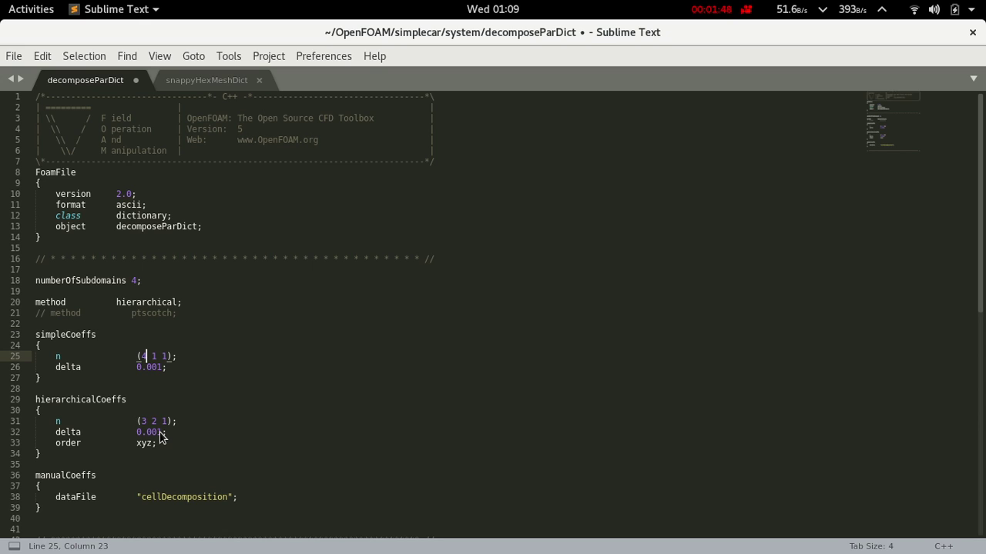
key("Down")
key("Down")
key("Down")
key("Down")
key("Down")
key("Down")
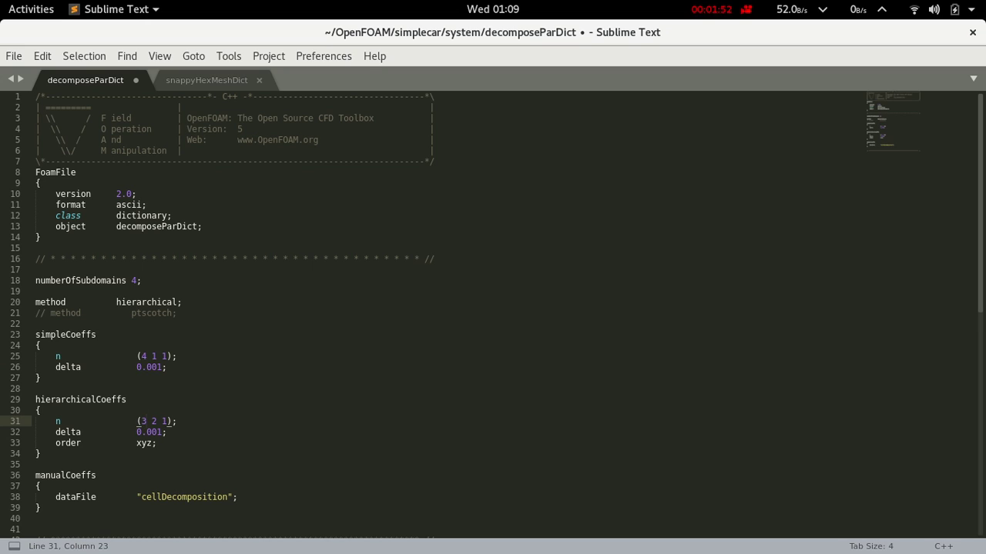
key("BackSpace")
type("2")
left_click(490, 382)
key("ctrl+s")
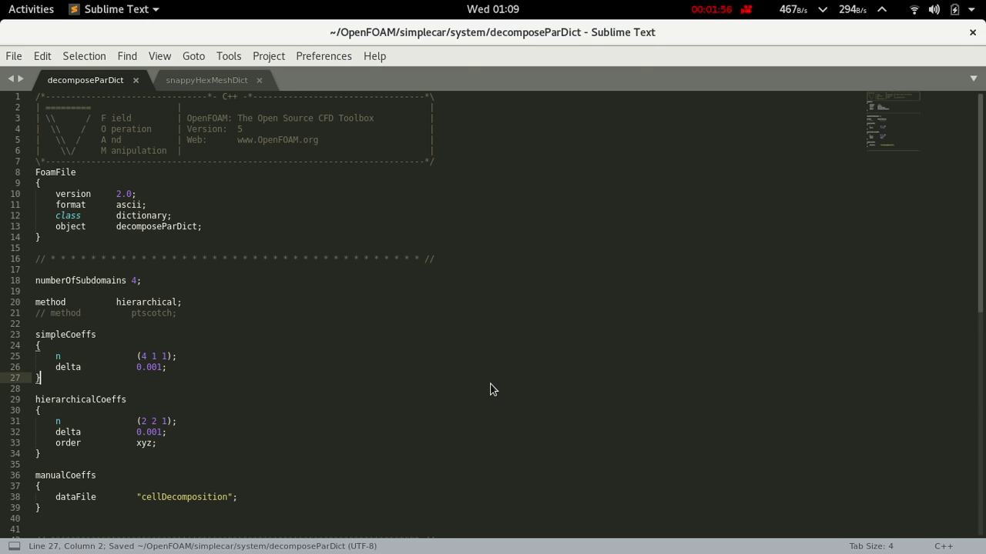
left_click(972, 32)
Switch to the terminal and run blockMesh in the simplecar case.
mouse_move(2, 2)
left_click(654, 411)
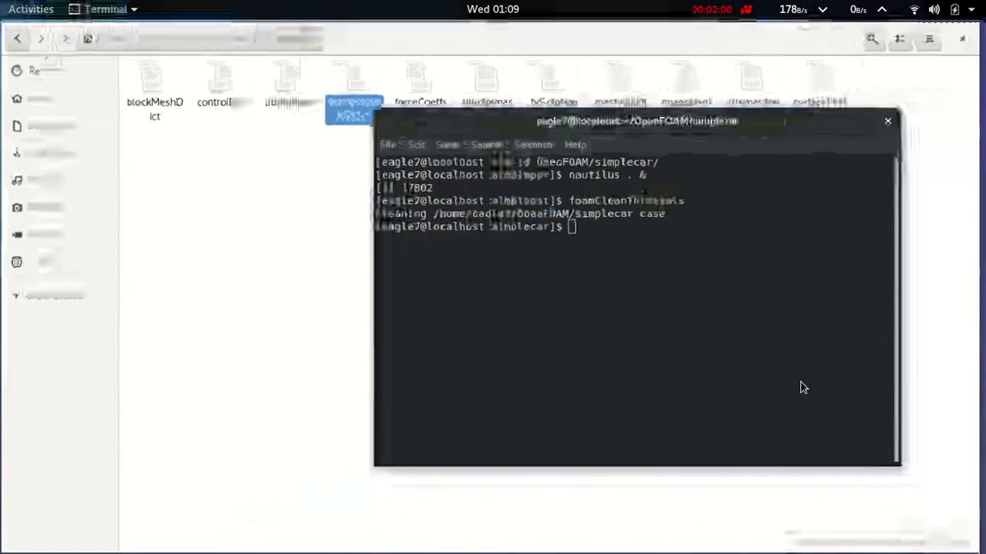
type("block")
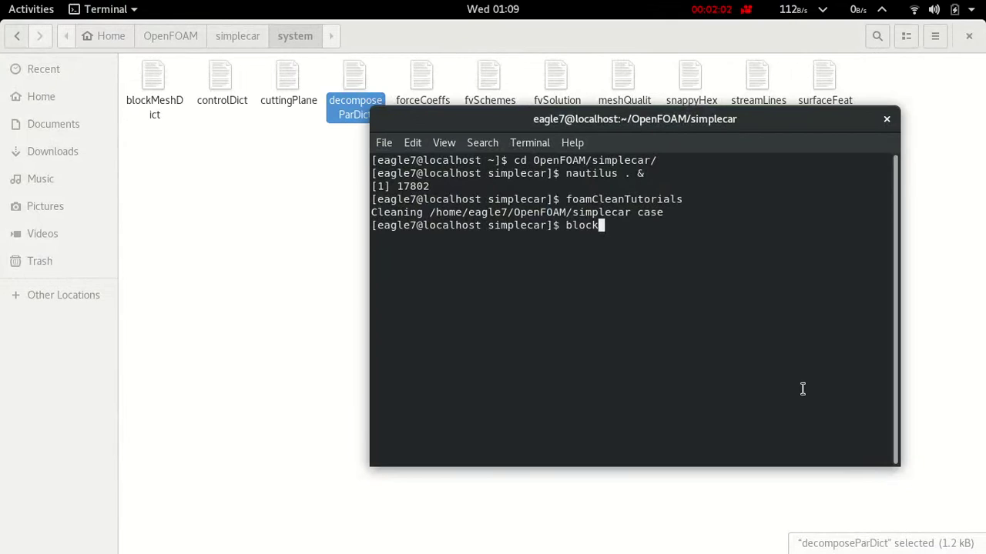
type("Mesh")
key("Return")
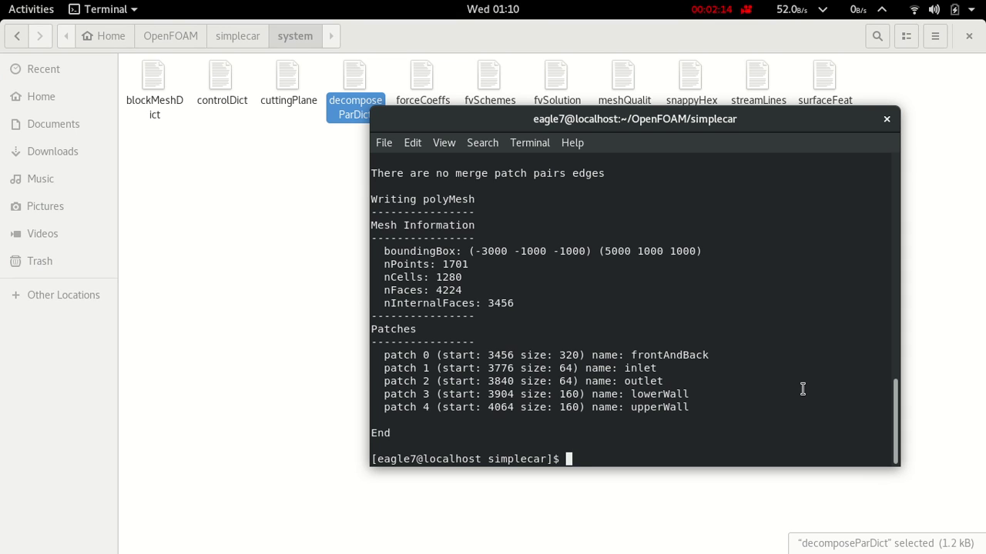
Run decomposePar and check the processor0 to processor3 folders in the simplecar directory.
type("decomposePar")
key("Return")
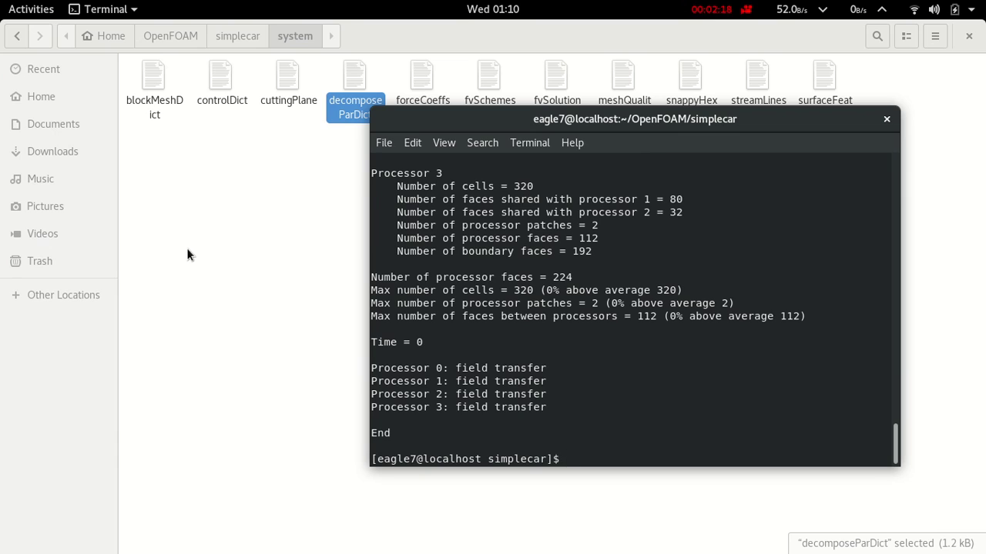
left_click(238, 36)
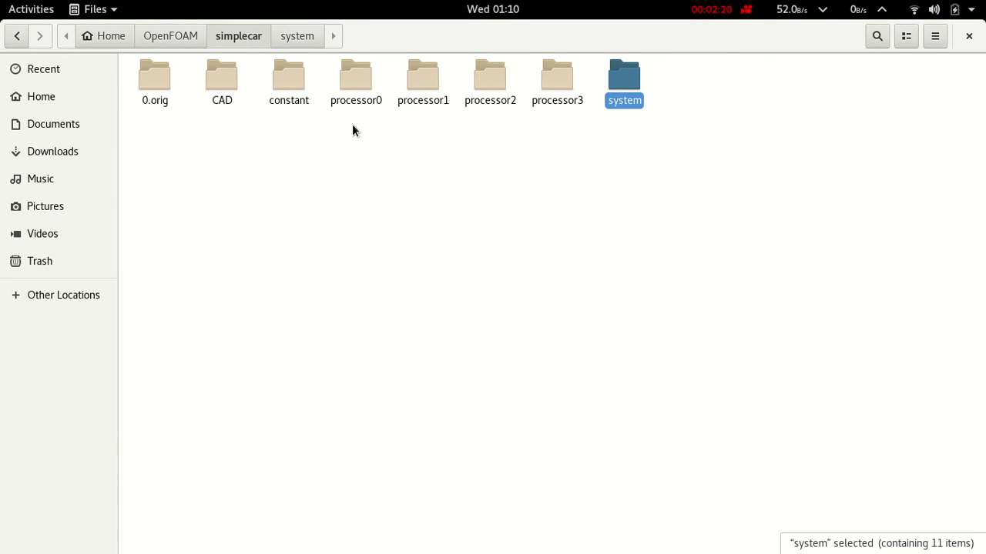
left_click_drag(352, 125, 574, 94)
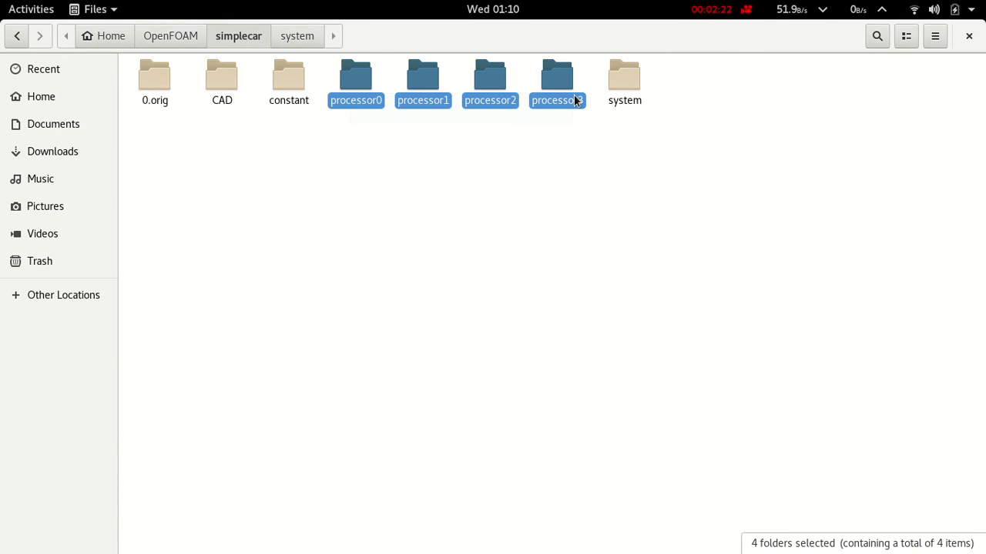
left_click(552, 233)
Return to the terminal and try to run snappyHexMesh in parallel with "mpirun -np4 snappyHexMesh".
key("super")
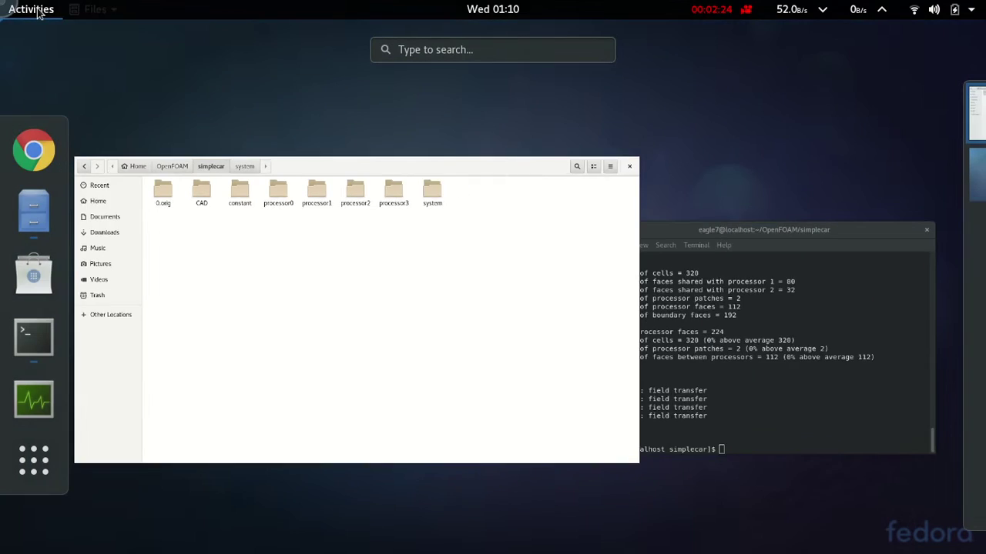
left_click(745, 342)
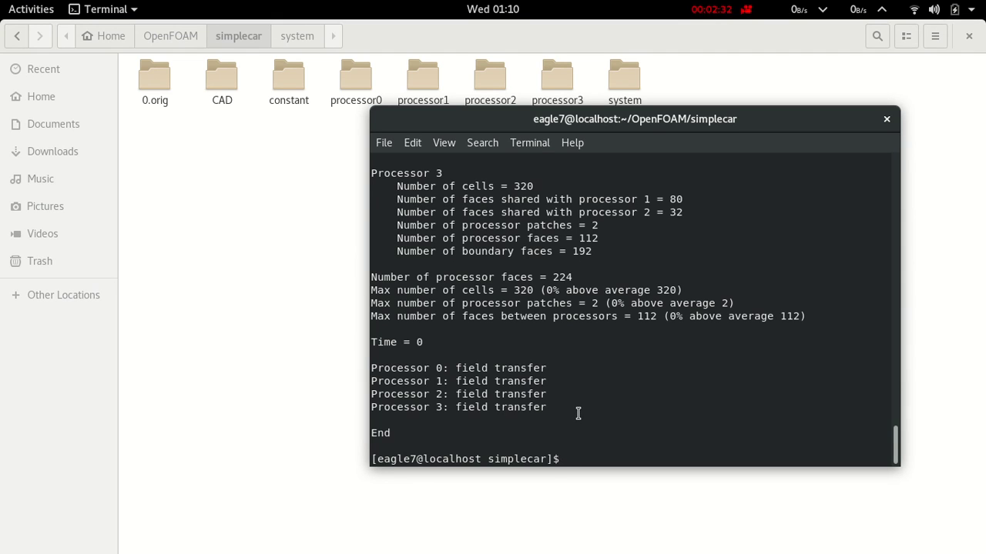
type("mpi run -np")
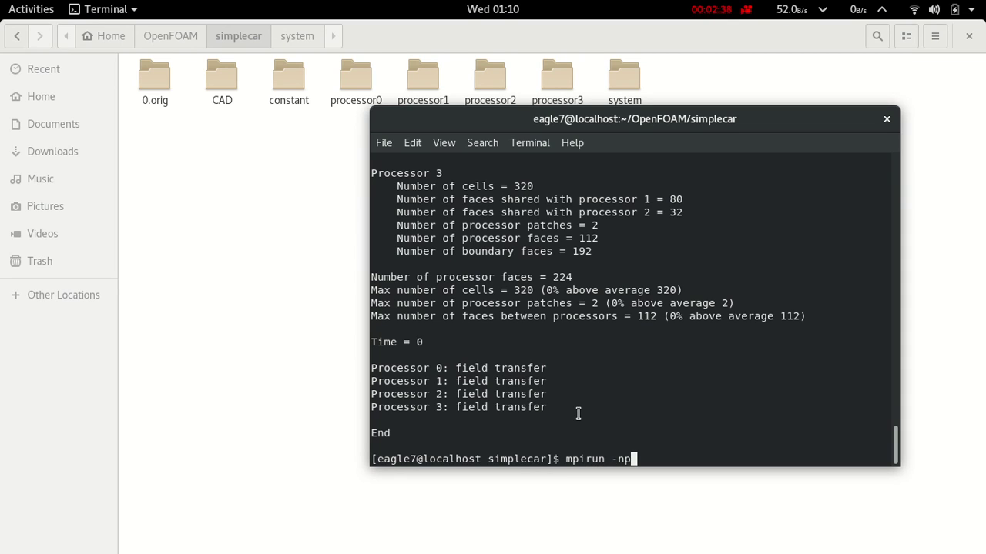
type("4 snappyHexMesh")
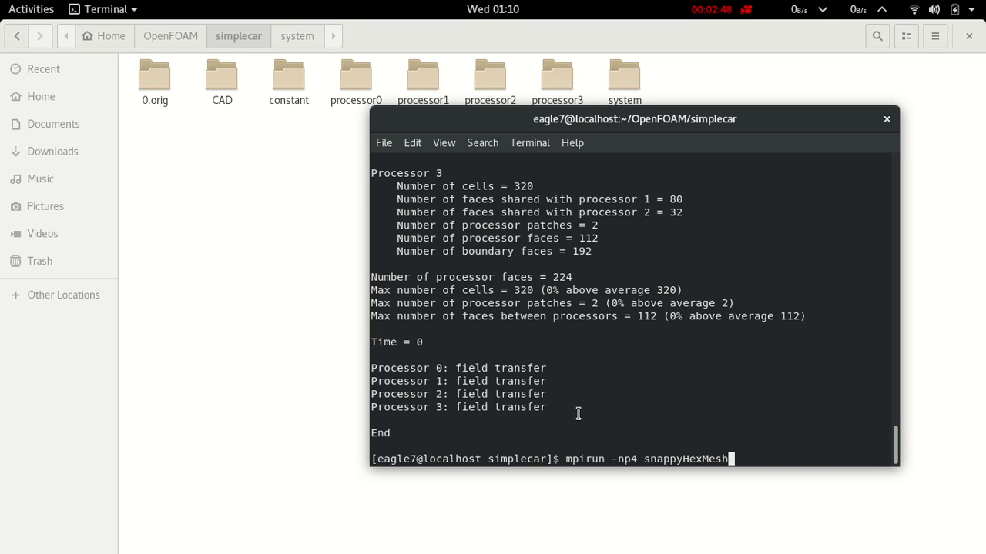
key("Return")
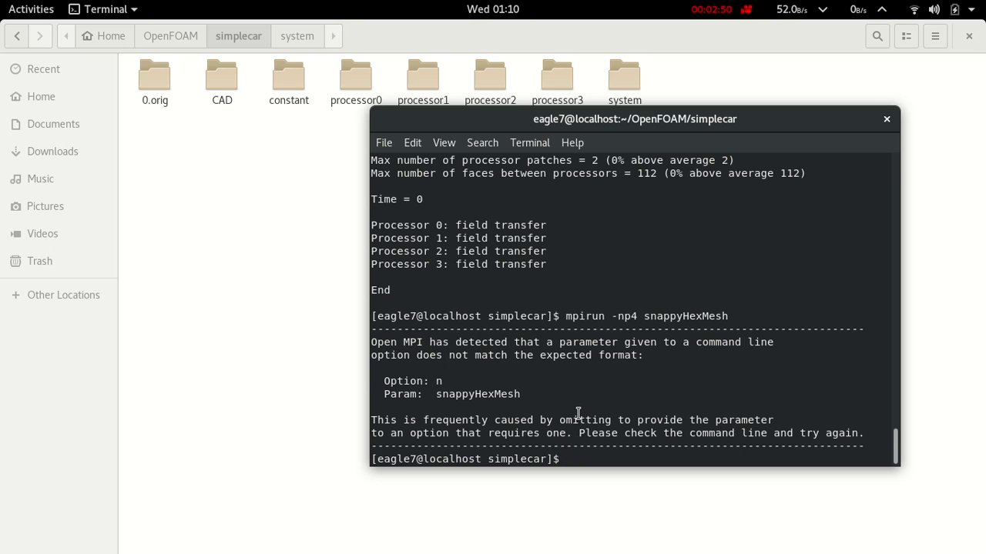
Separate the process count 4 from the -np option in the previous mpirun command and rerun snappyHexMesh.
key("Up")
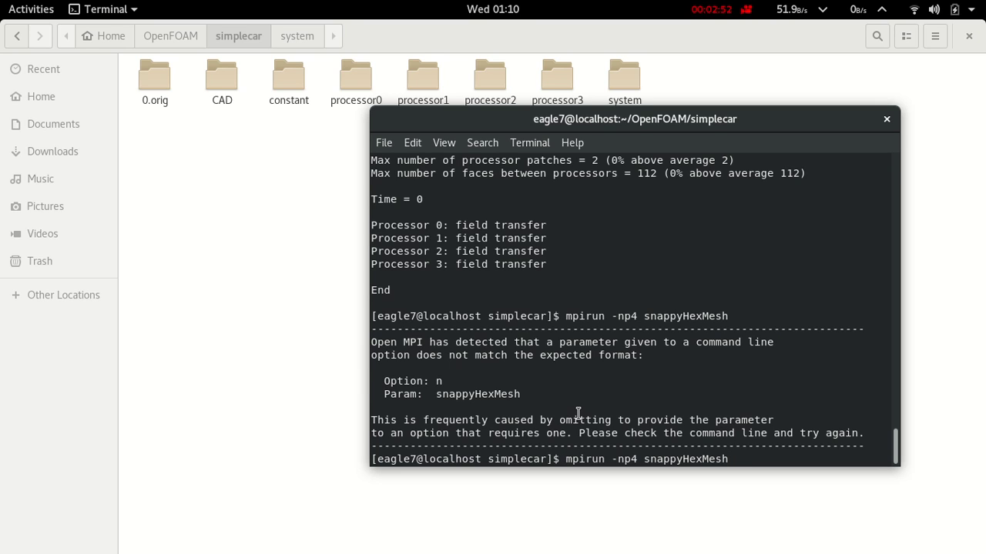
key("Left")
key("Left")
key("Left")
key("Left")
key("Left")
key("Left")
key("Left")
key("Left")
key("Left")
key("Left")
key("Left")
key("Left")
key("Left")
key("Left")
key("Left")
key("Return")
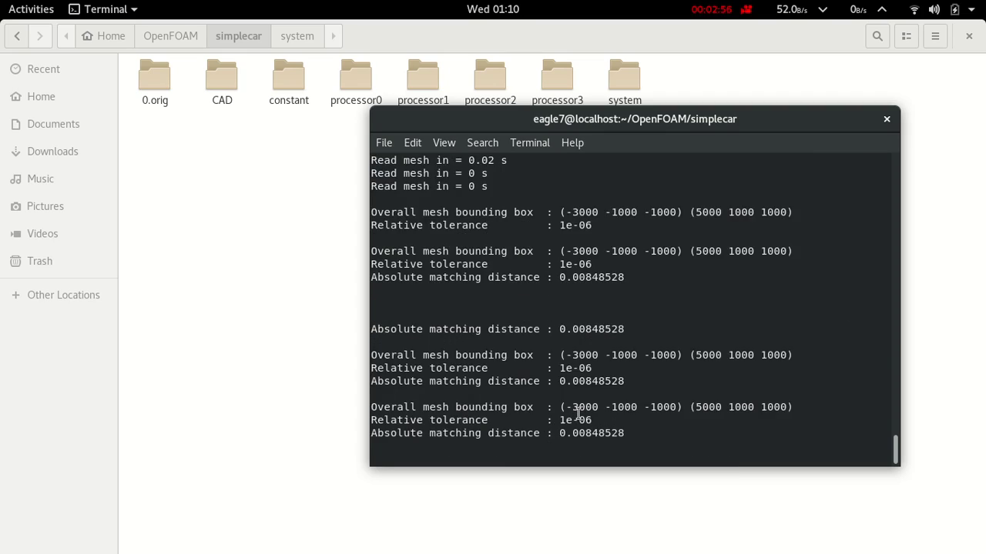
Open System Monitor and tile it side by side with the terminal to watch the CPU load during meshing.
left_click_drag(629, 118, 2, 137)
mouse_move(0, 0)
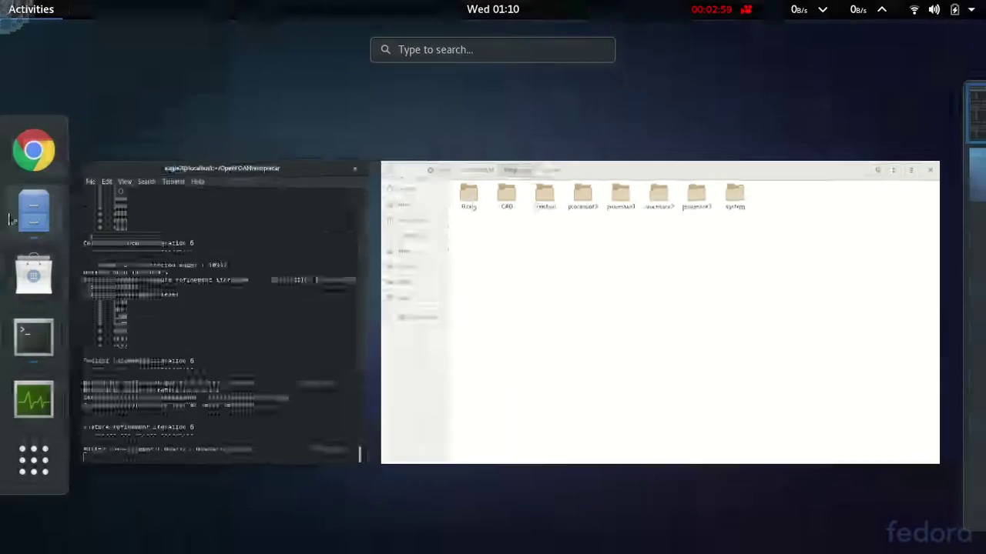
left_click(45, 400)
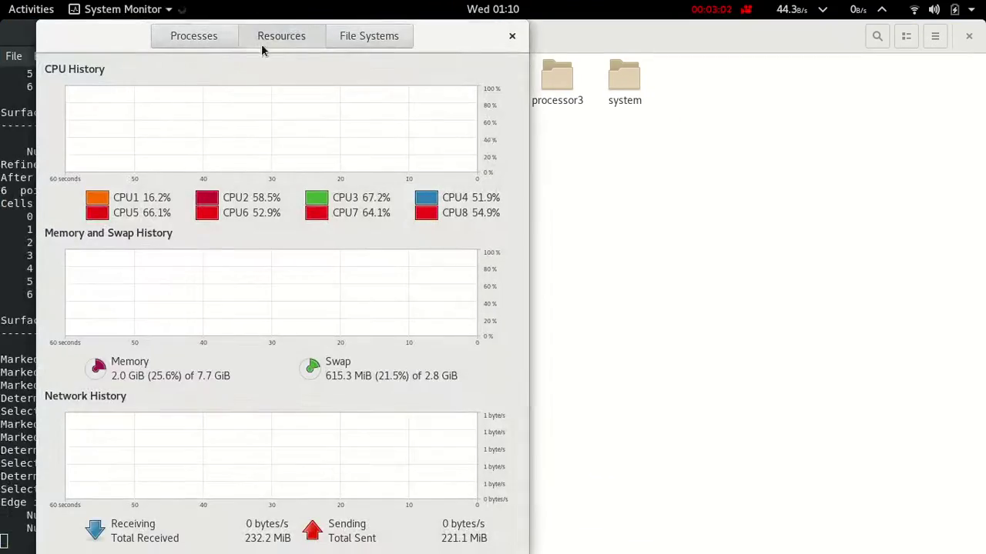
left_click_drag(141, 38, 984, 38)
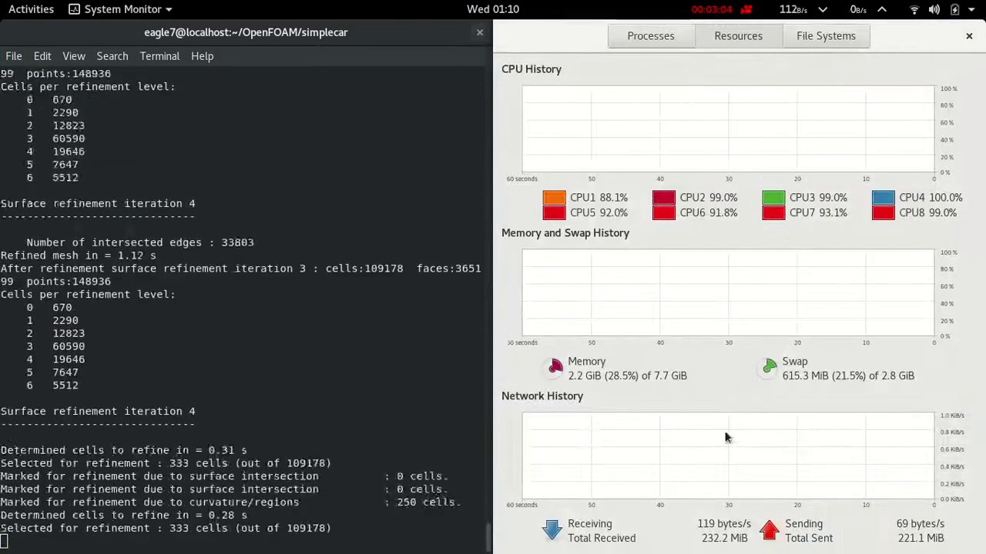
left_click(392, 337)
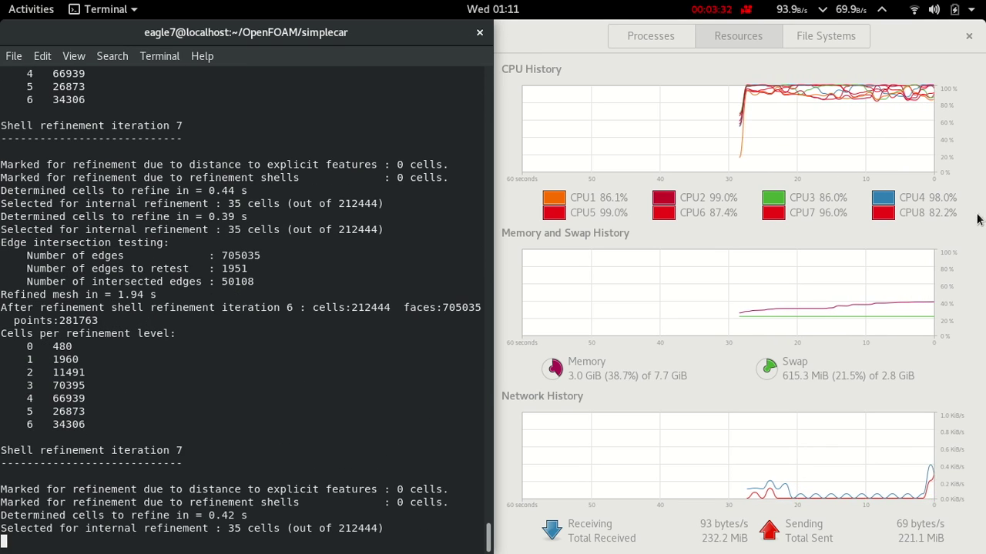
Switch to the simplecar file browser and open k, nut, omega, p and U from 0.orig in Sublime Text.
mouse_move(4, 21)
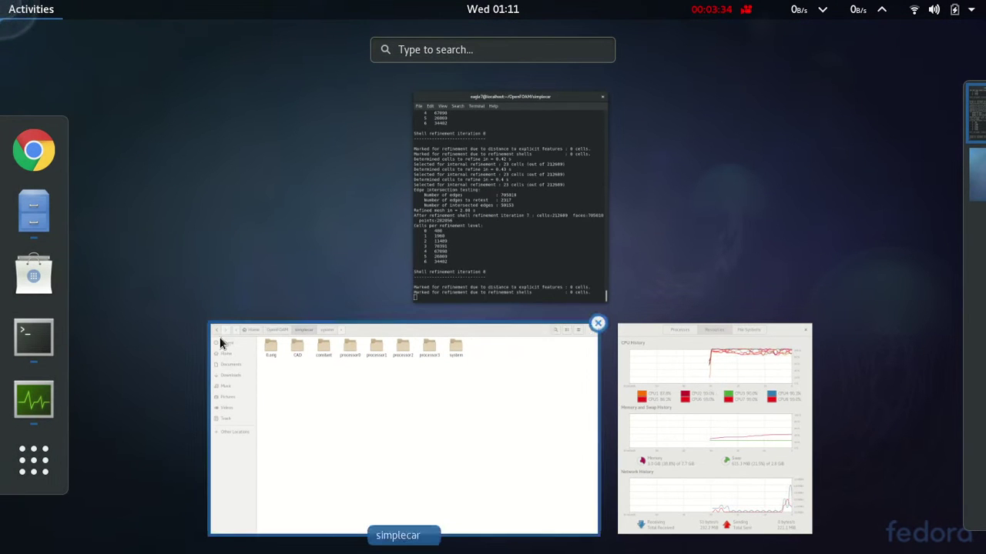
left_click(432, 410)
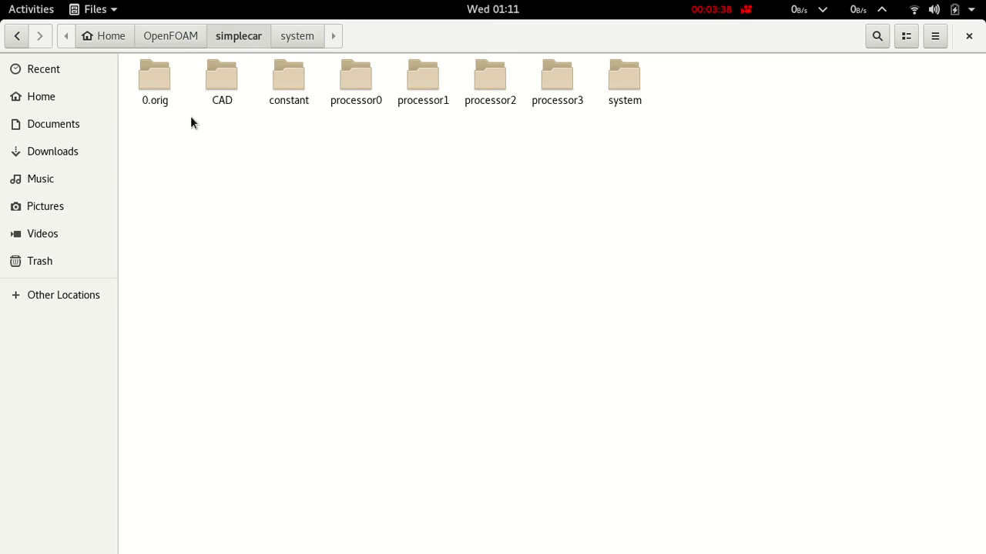
double_click(155, 90)
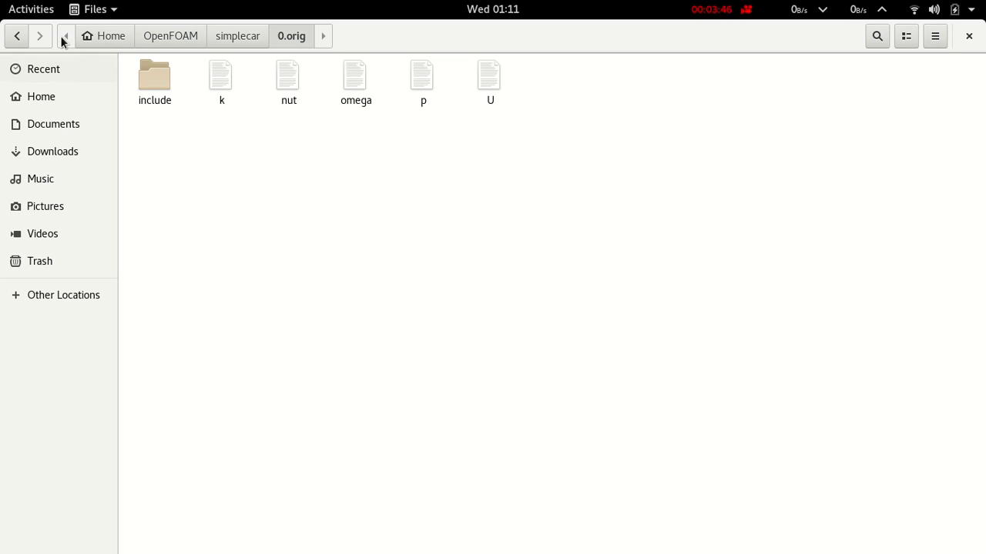
left_click(16, 37)
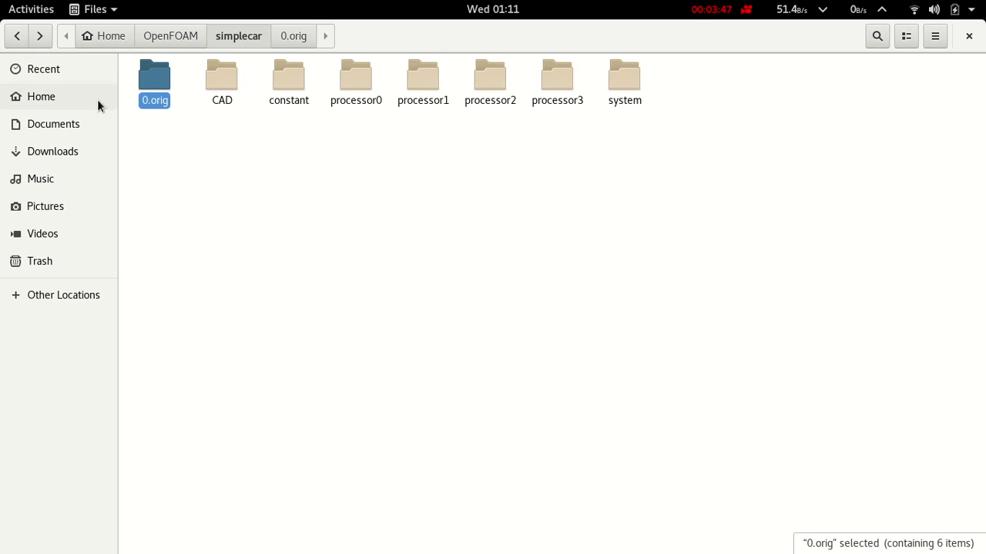
double_click(158, 104)
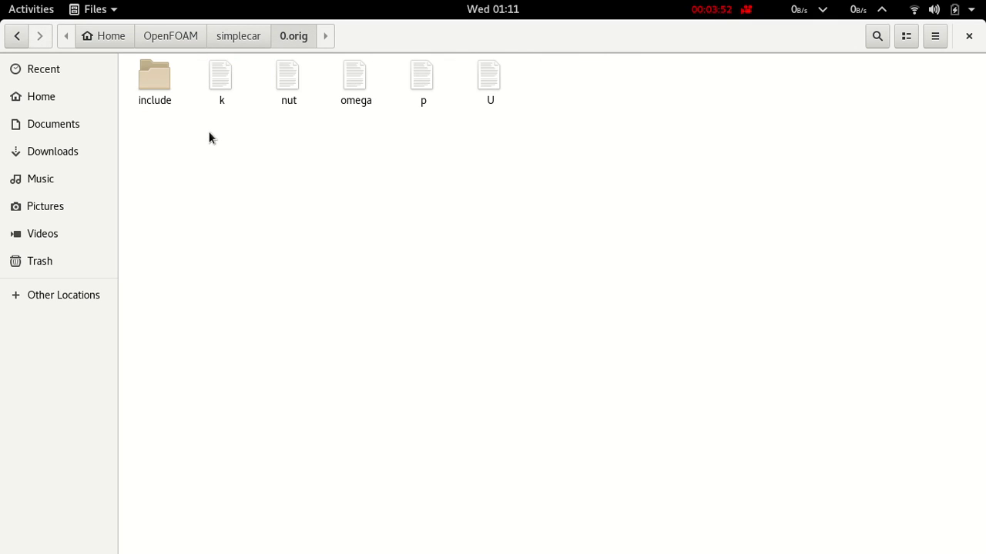
left_click_drag(214, 127, 596, 40)
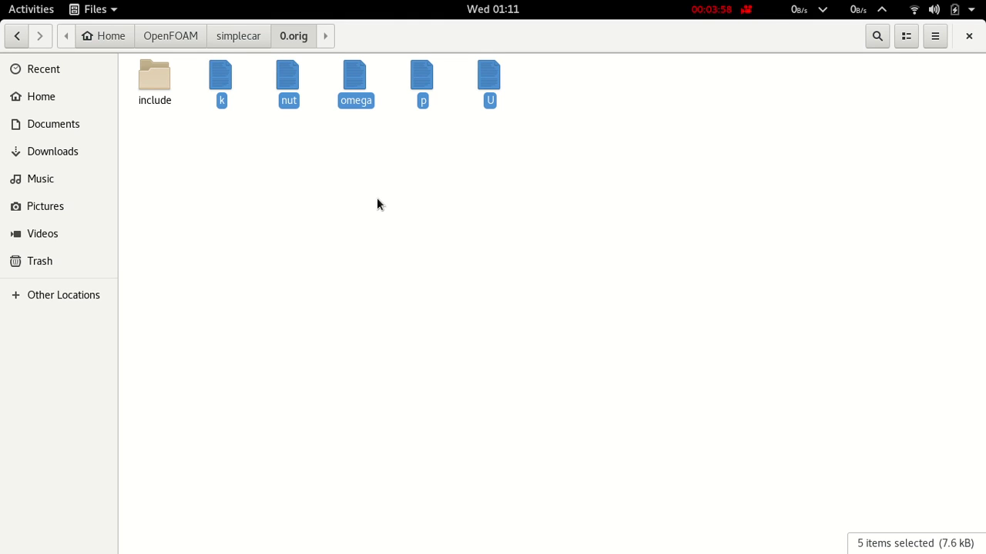
right_click(356, 95)
left_click(339, 167)
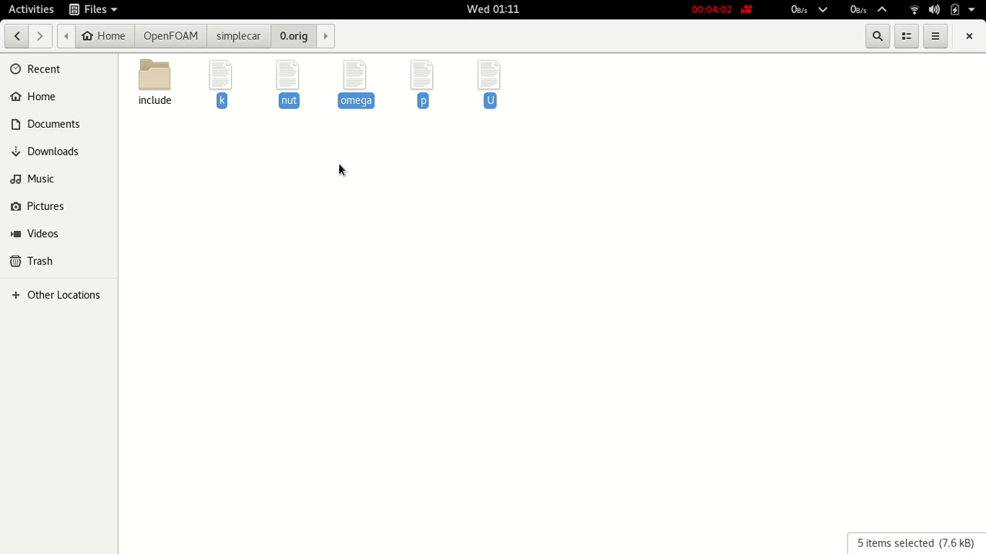
right_click(361, 91)
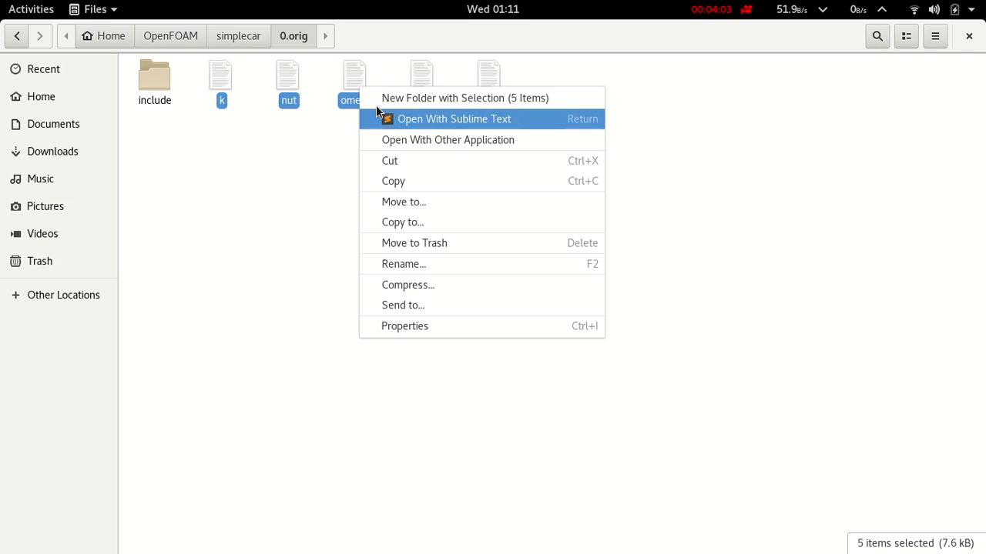
left_click(431, 119)
Rename the motorBikeGroup patch in the U file to simpleCarCfd, copy the new name and save the file.
scroll(367, 281, "down", 2)
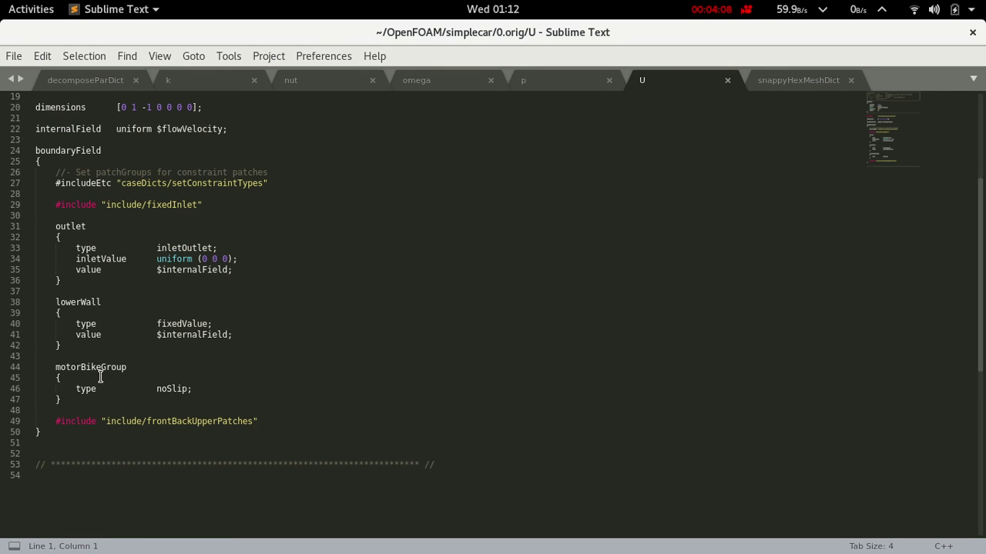
double_click(100, 370)
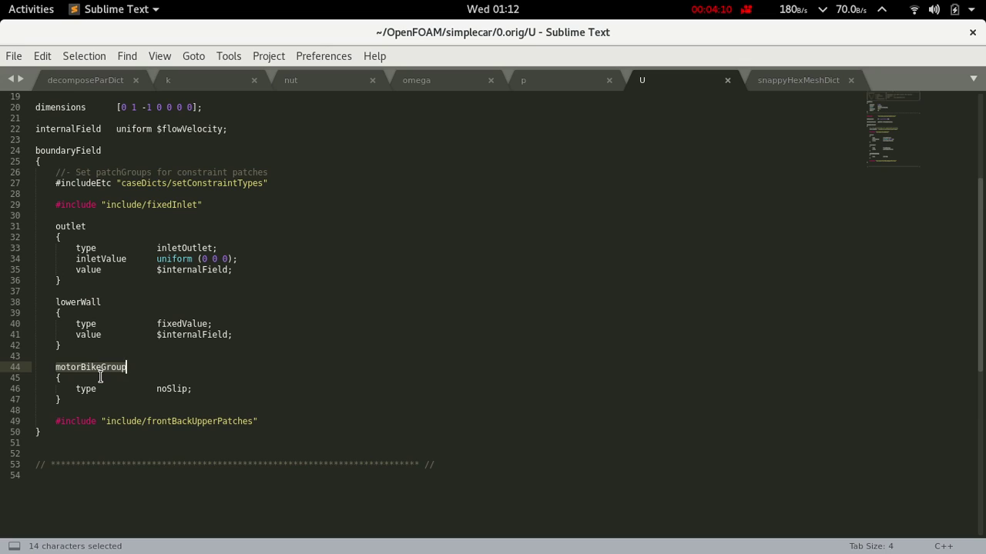
key("BackSpace")
type("simpleCarCfd")
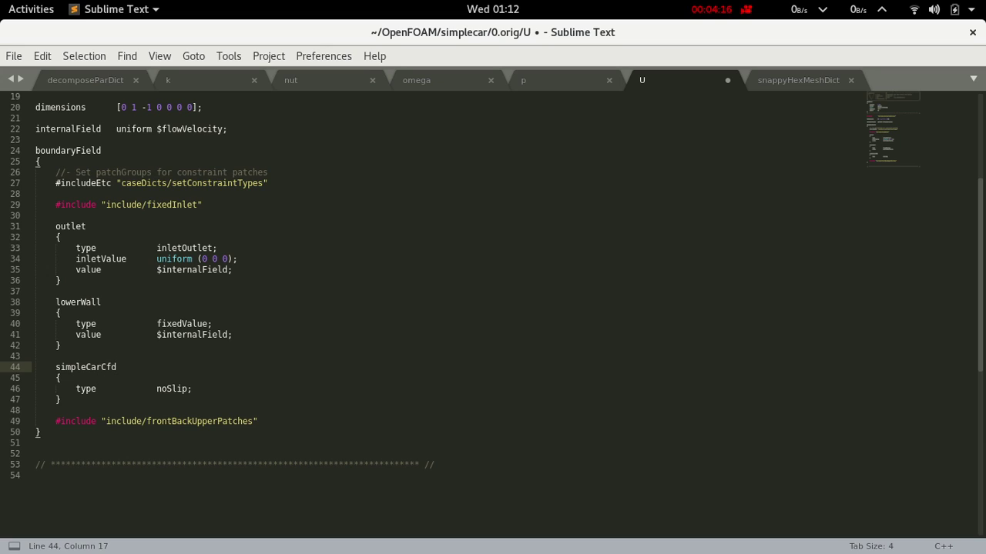
key("shift+Left")
key("shift+Left")
key("shift+Left")
key("shift+Left")
key("shift+Left")
key("shift+Left")
key("shift+Left")
key("shift+Left")
key("shift+Left")
key("shift+Left")
key("shift+Left")
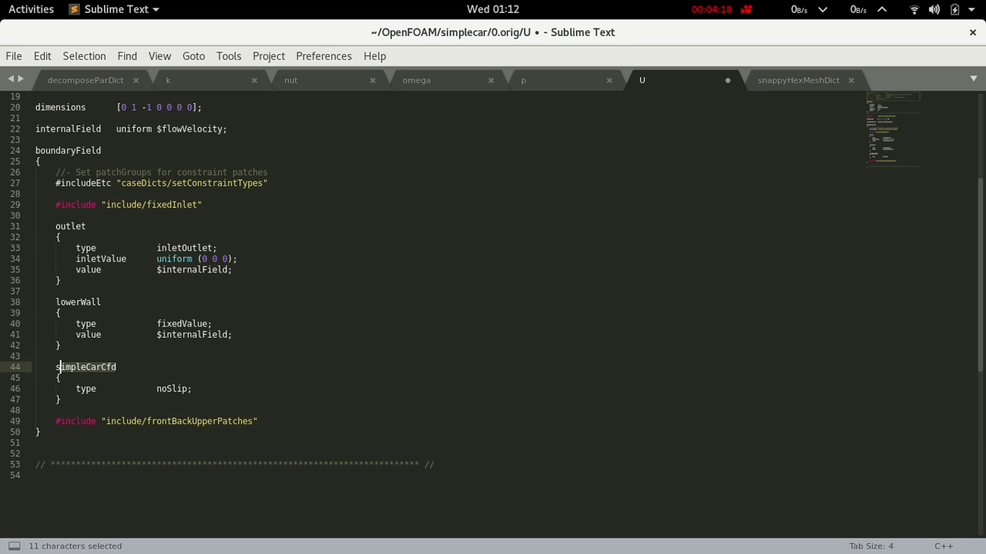
key("ctrl+c")
key("ctrl+s")
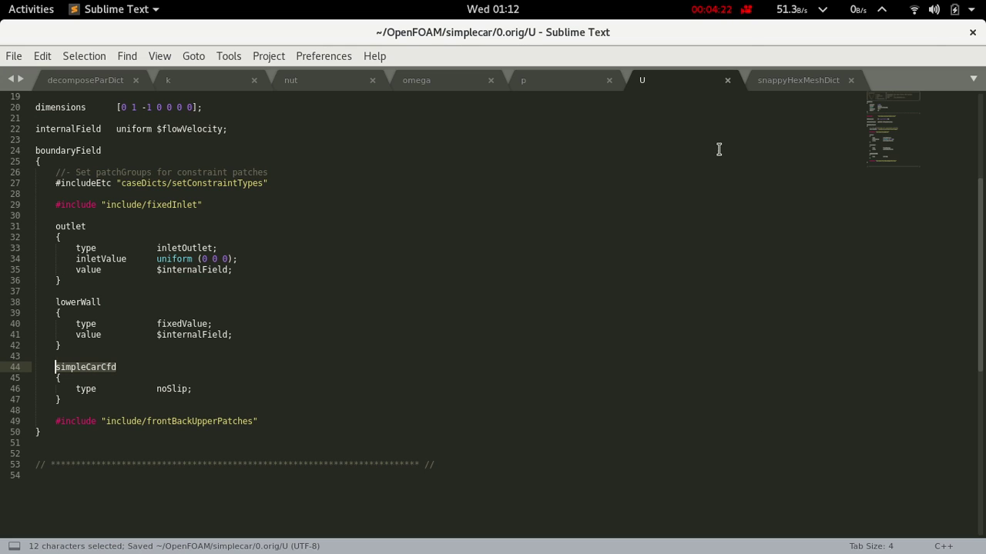
Replace the motorBikeGroup patch name in the p file with the copied simpleCarCfd and save.
left_click(555, 83)
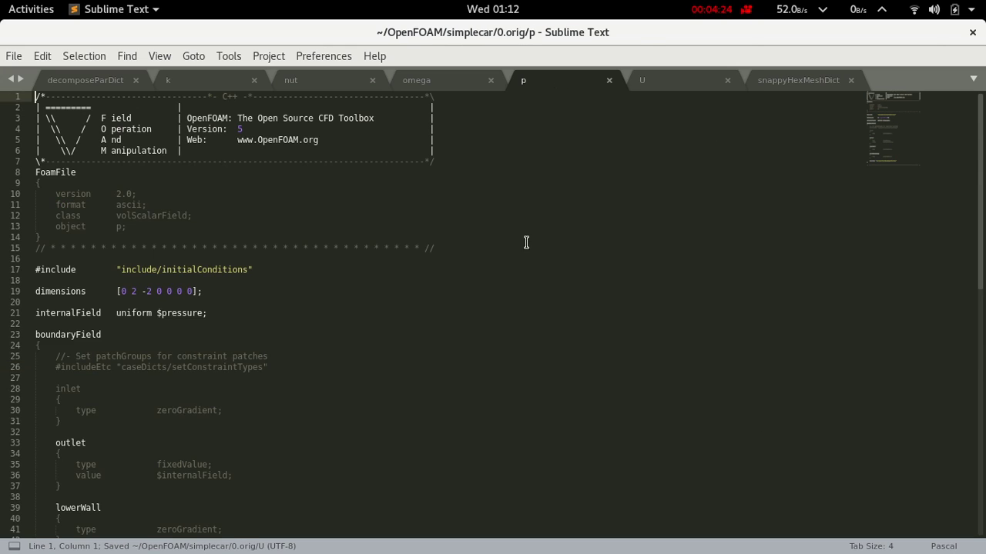
scroll(253, 396, "down", 7)
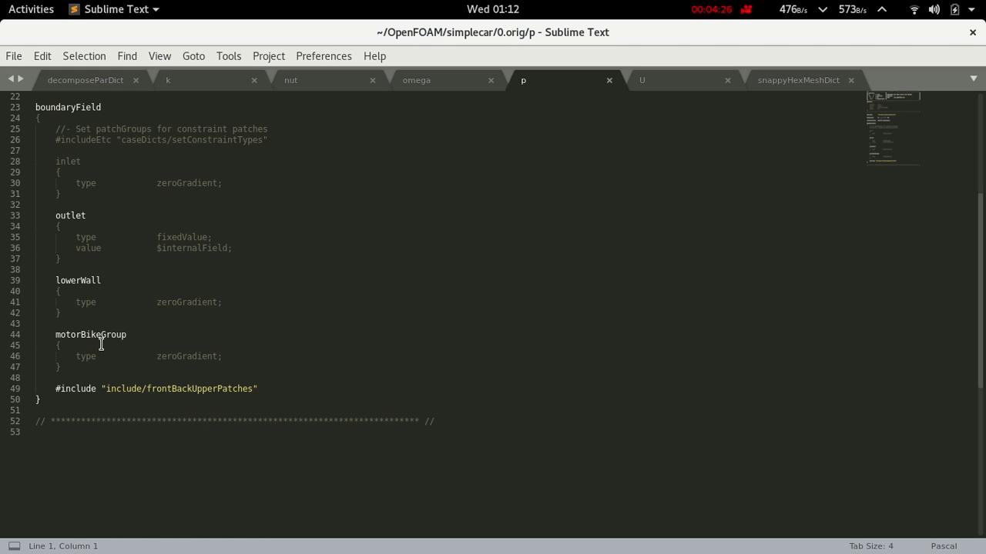
double_click(101, 340)
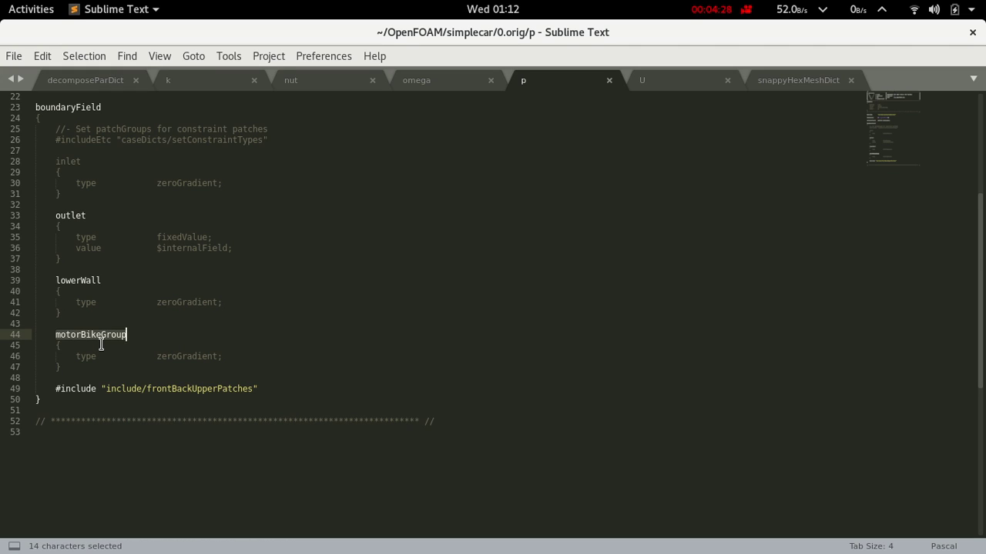
key("ctrl+v")
key("ctrl+s")
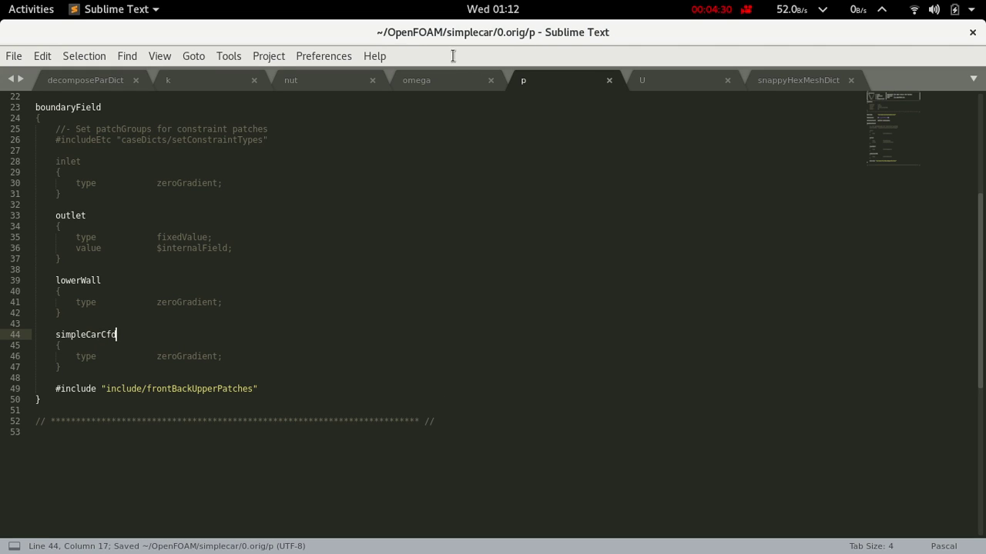
Replace motorBikeGroup in the omega file's boundaryField with simpleCarCfd and save the file.
left_click(455, 82)
scroll(128, 413, "down", 5)
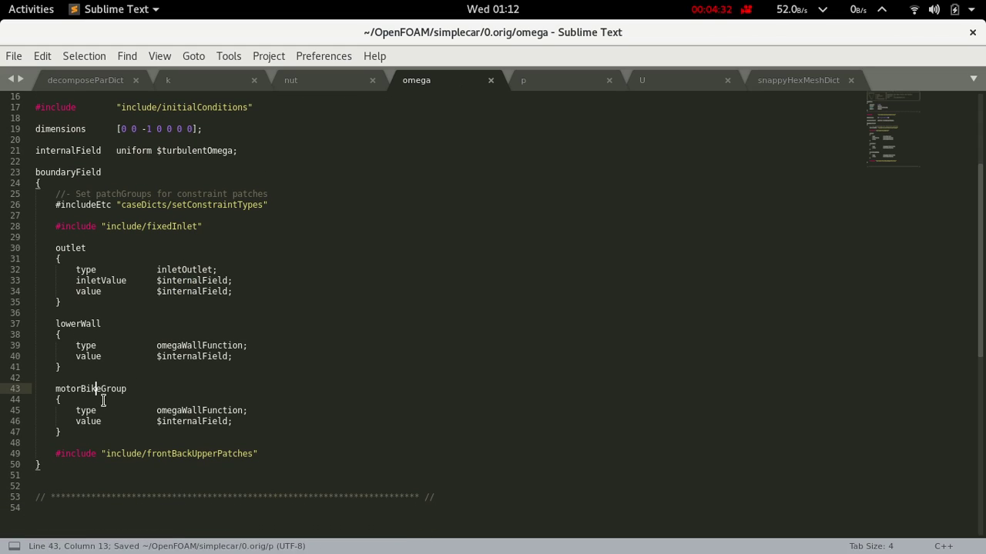
double_click(103, 389)
key("ctrl+v")
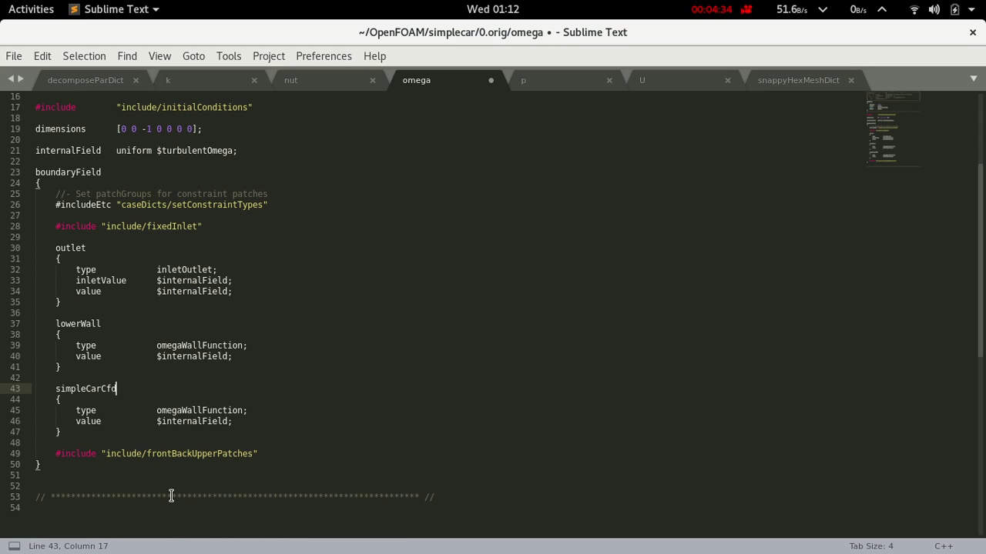
key("ctrl+s")
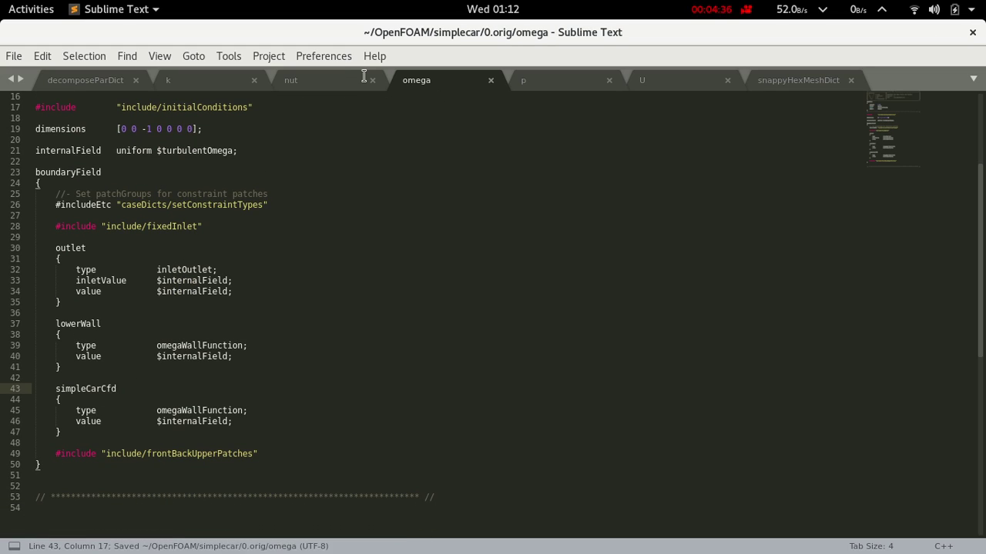
Change the motorBikeGroup entry in the nut file's boundaryField to simpleCarCfd and save the file.
left_click(343, 81)
scroll(127, 455, "down", 8)
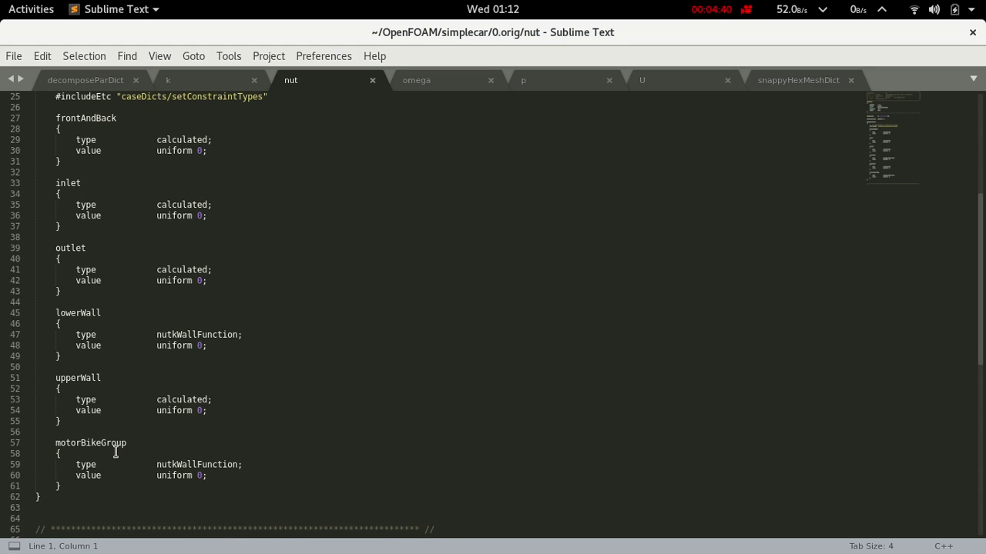
double_click(115, 446)
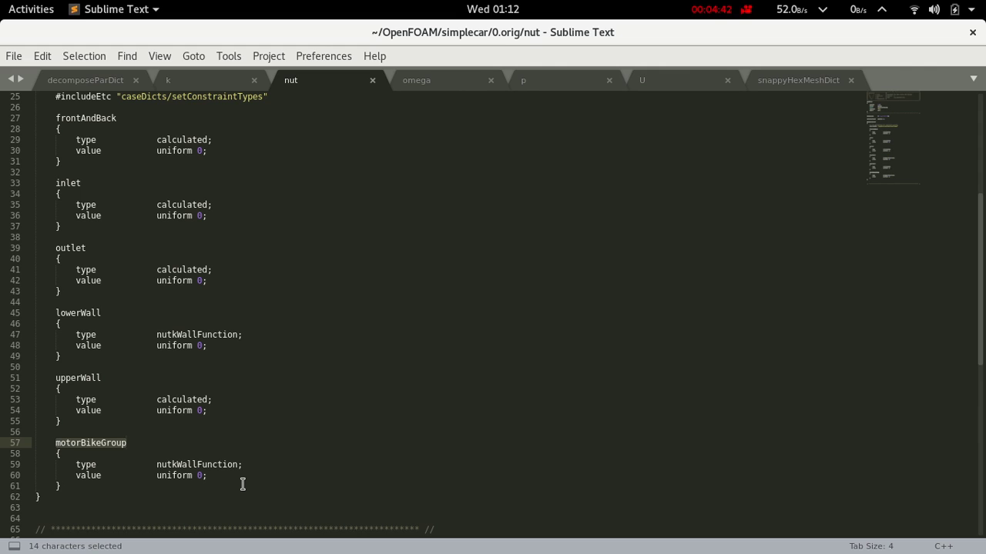
type("simpleCarCfd")
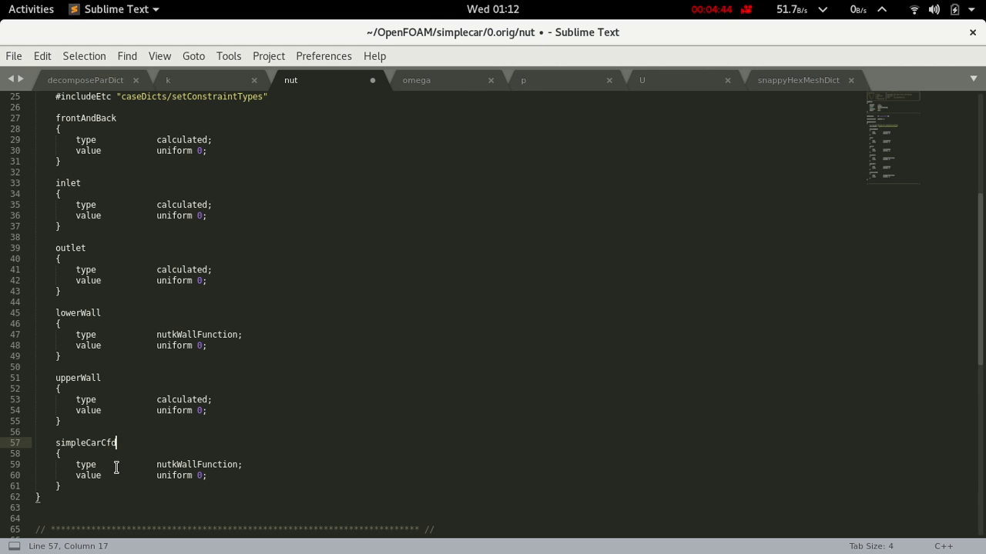
key("ctrl+s")
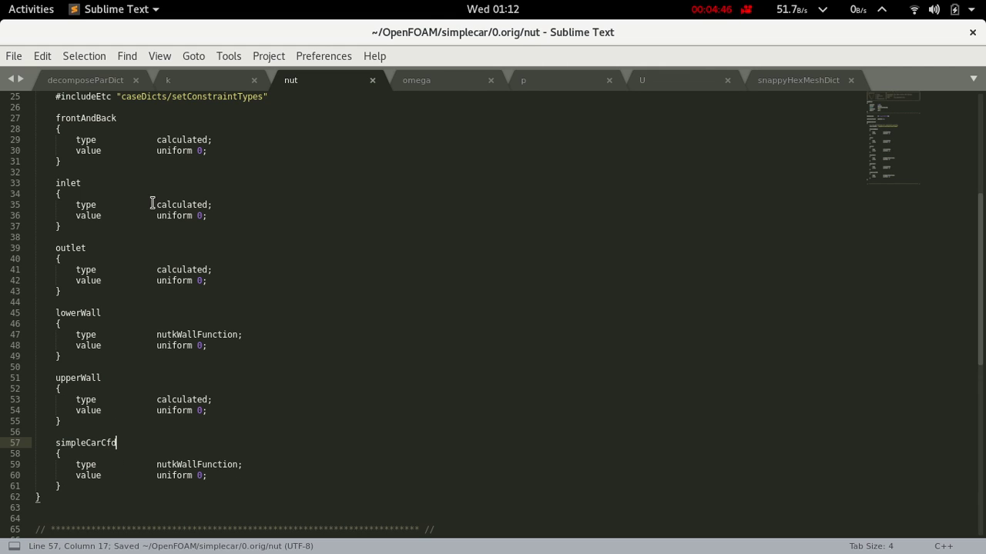
Replace the motorBikeGroup patch name in the k file with simpleCarCfd, save, and review the file.
left_click(203, 86)
scroll(133, 455, "down", 6)
double_click(85, 369)
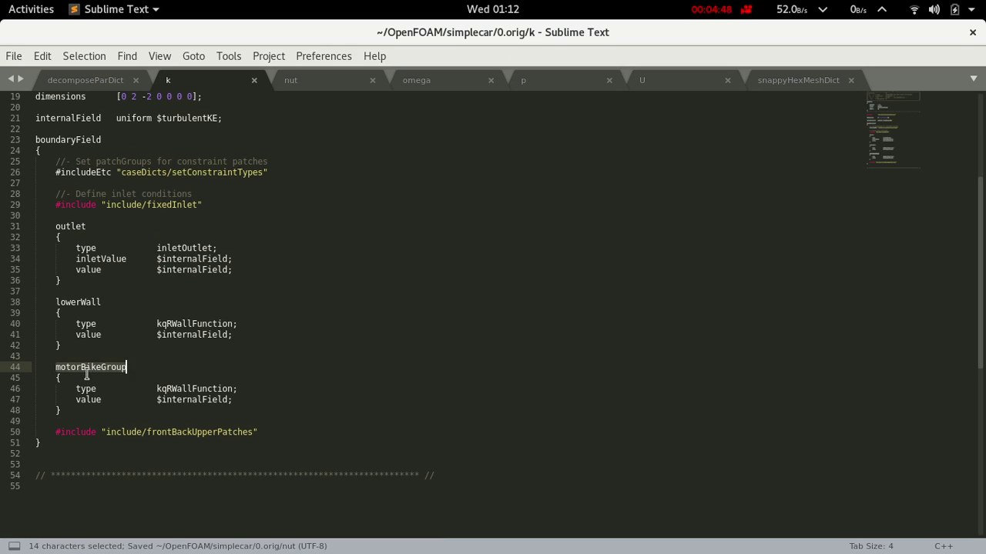
key("ctrl+v")
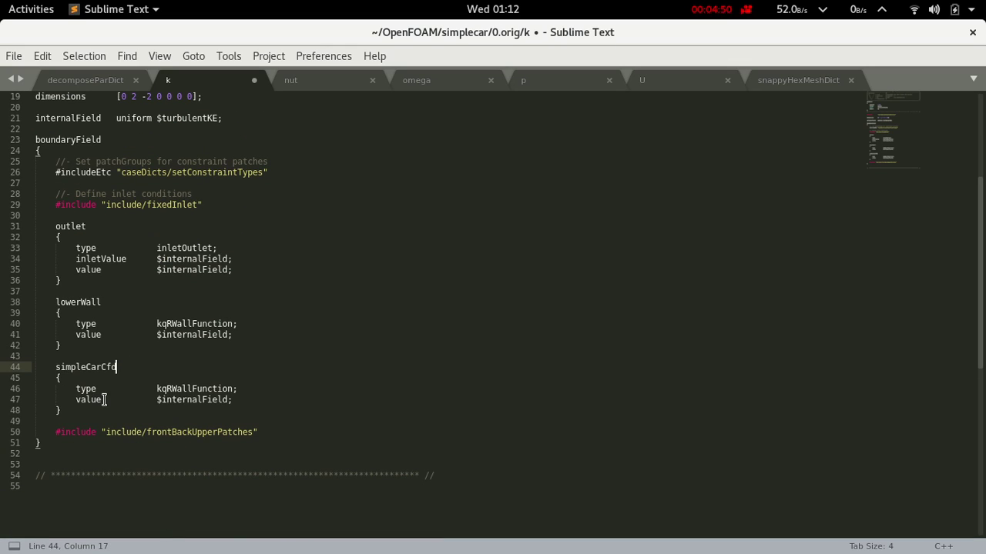
key("ctrl+s")
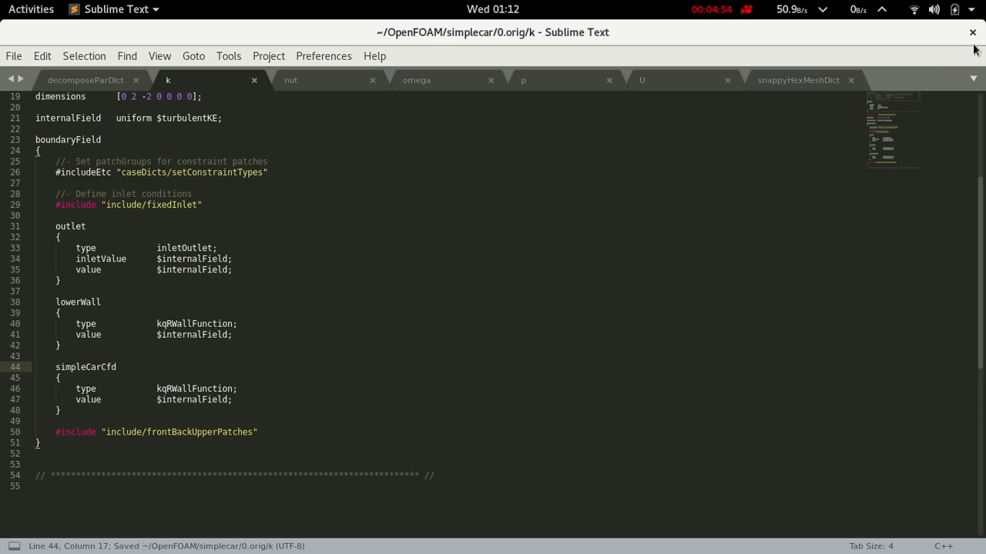
scroll(209, 116, "up", 6)
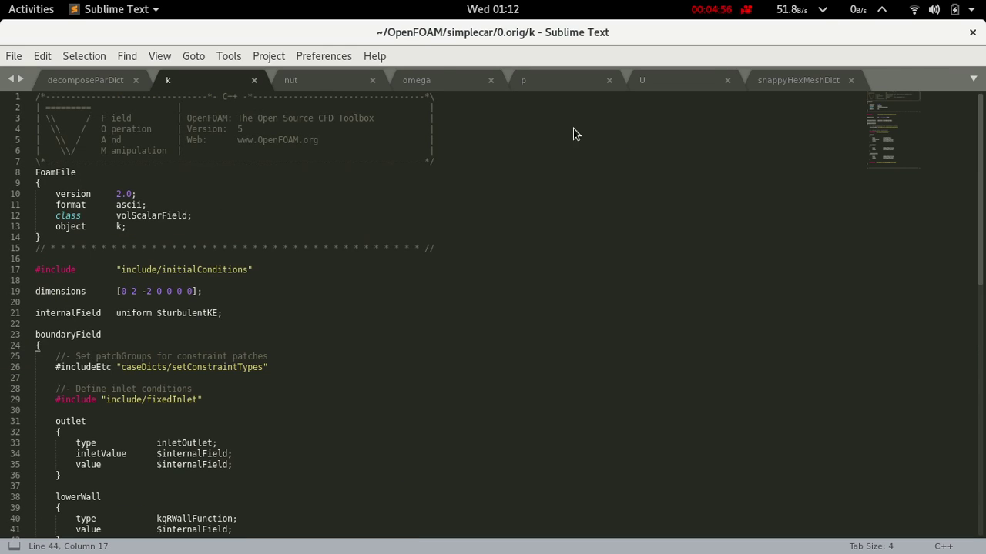
scroll(374, 358, "down", 6)
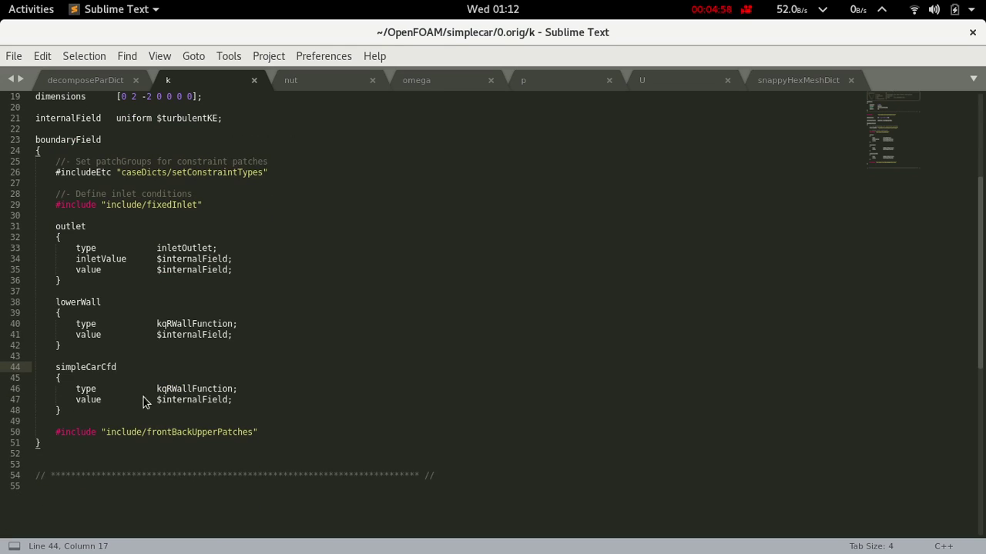
Review the dimensions, internalField and boundaryField entries in the U and p files.
left_click(647, 83)
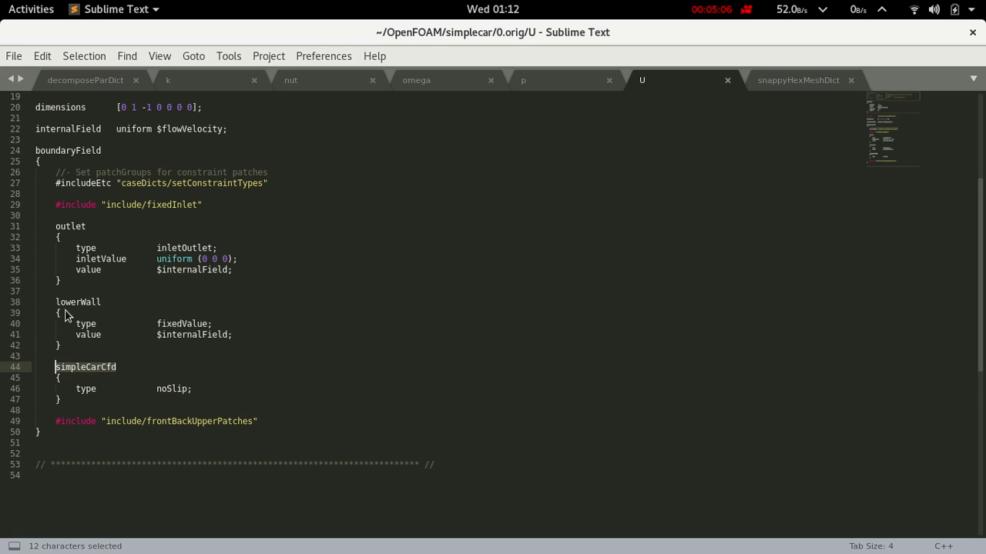
left_click(515, 83)
scroll(128, 308, "up", 4)
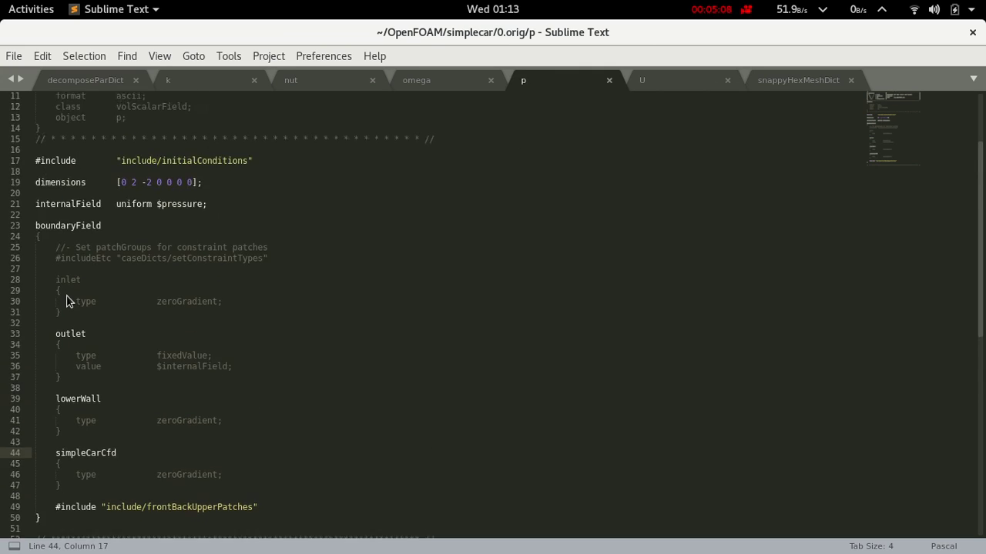
scroll(73, 410, "up", 3)
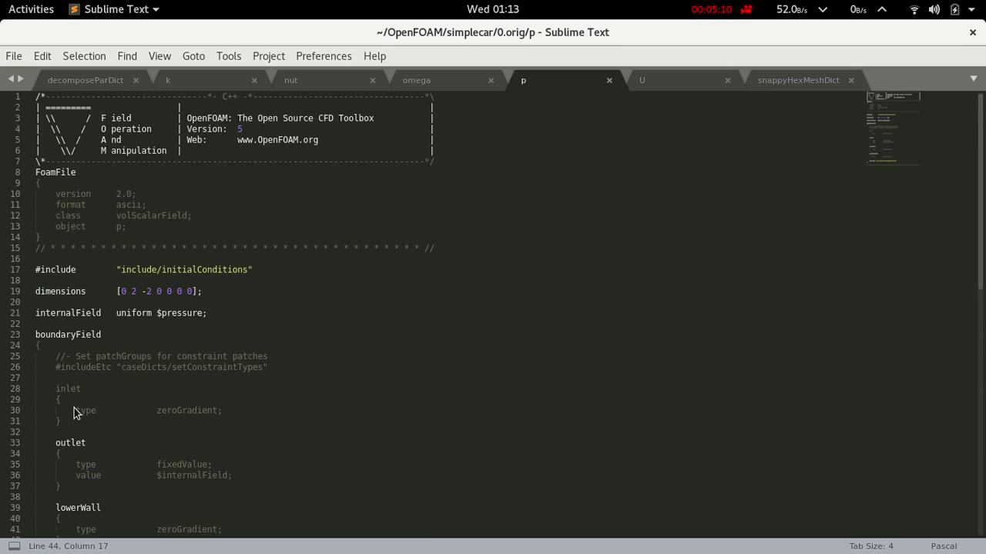
scroll(75, 412, "down", 7)
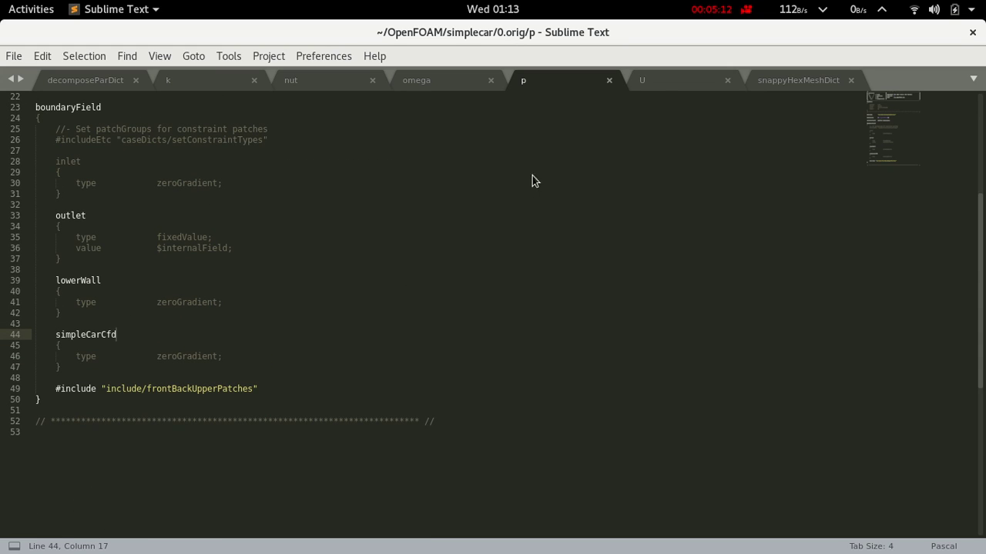
left_click(666, 87)
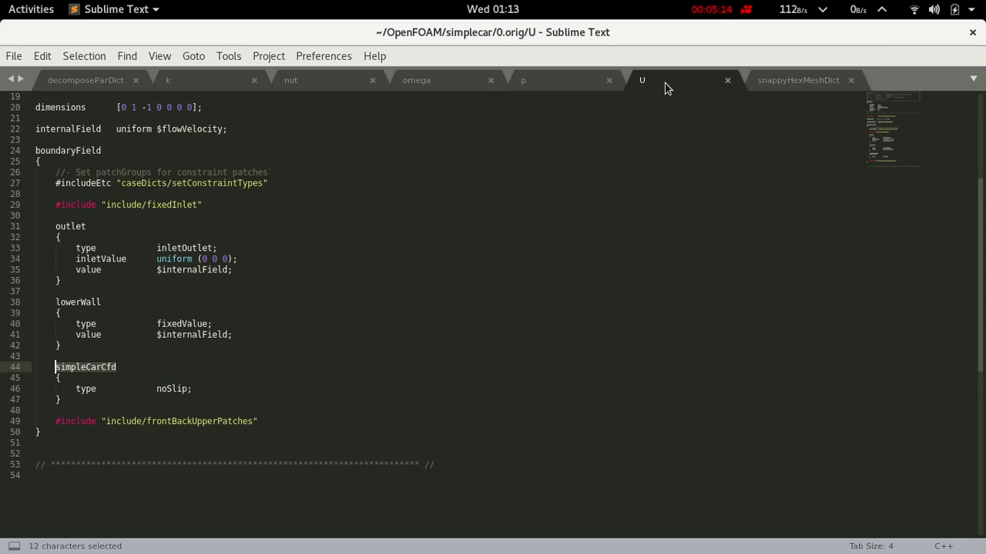
left_click(455, 83)
left_click(591, 88)
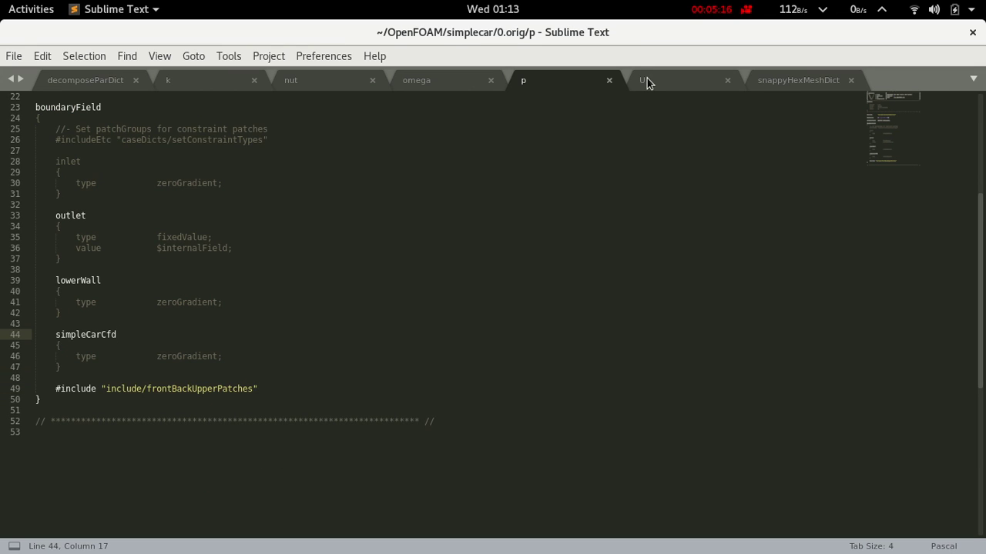
scroll(301, 343, "up", 7)
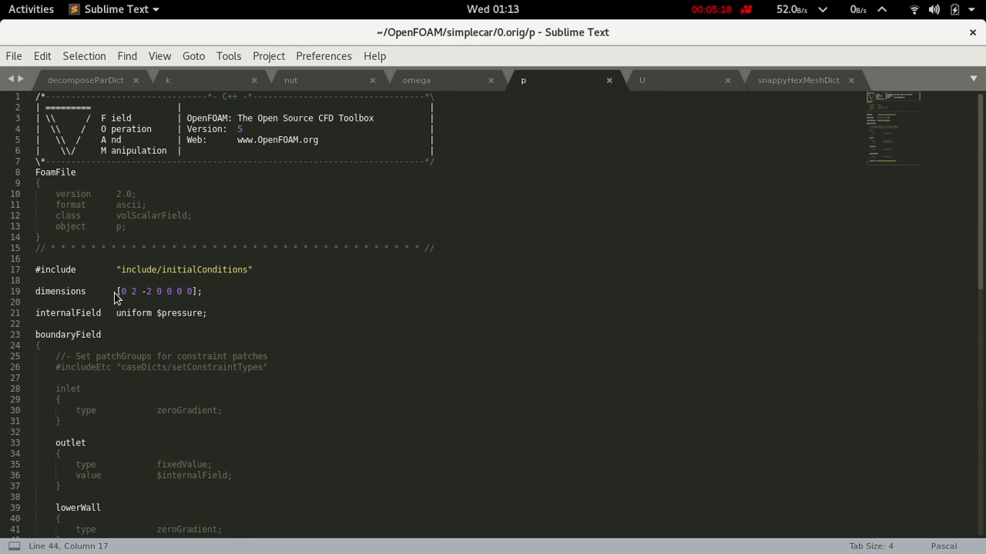
scroll(114, 298, "down", 4)
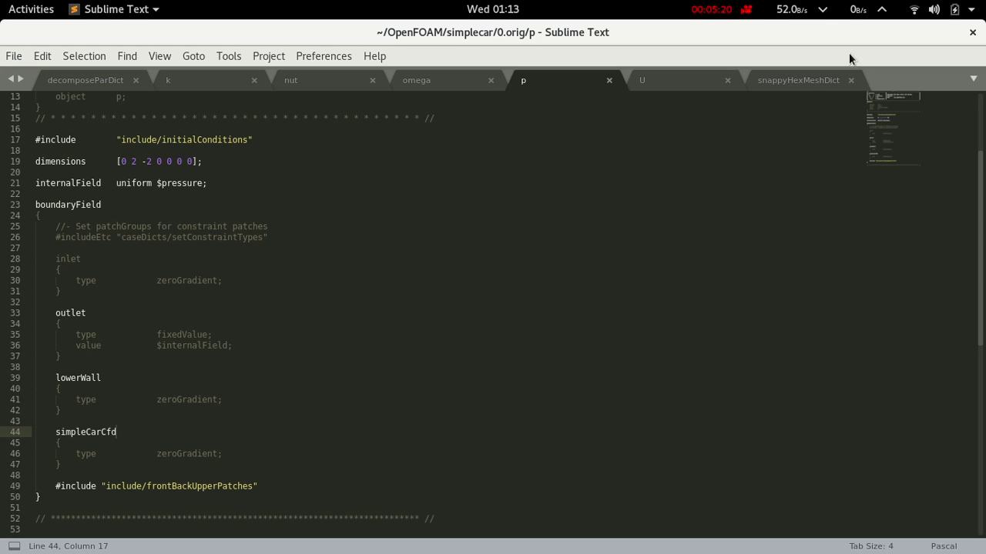
Compare the patch entries in the omega, nut, p and U files and review the decomposition settings in decomposeParDict.
left_click(454, 86)
left_click(349, 86)
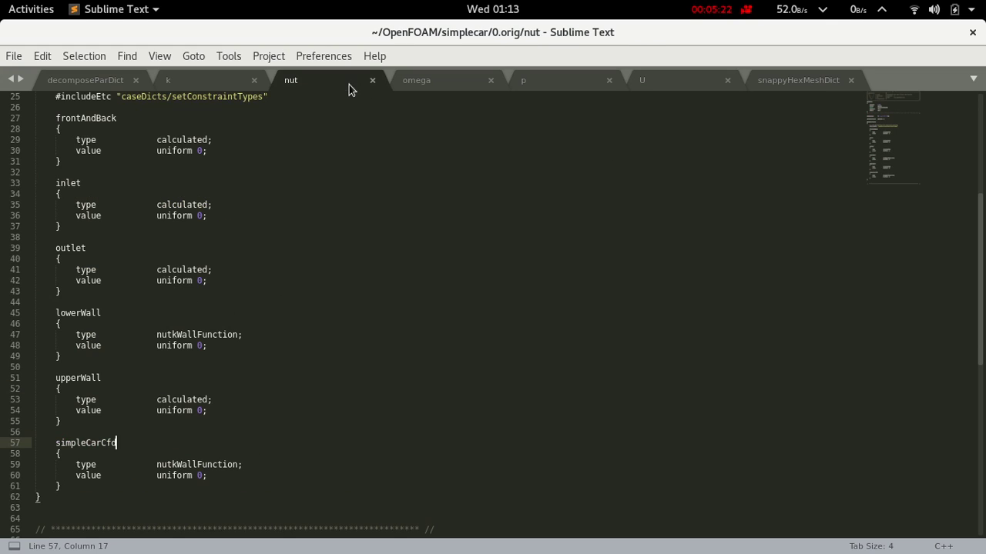
left_click(564, 85)
left_click(654, 83)
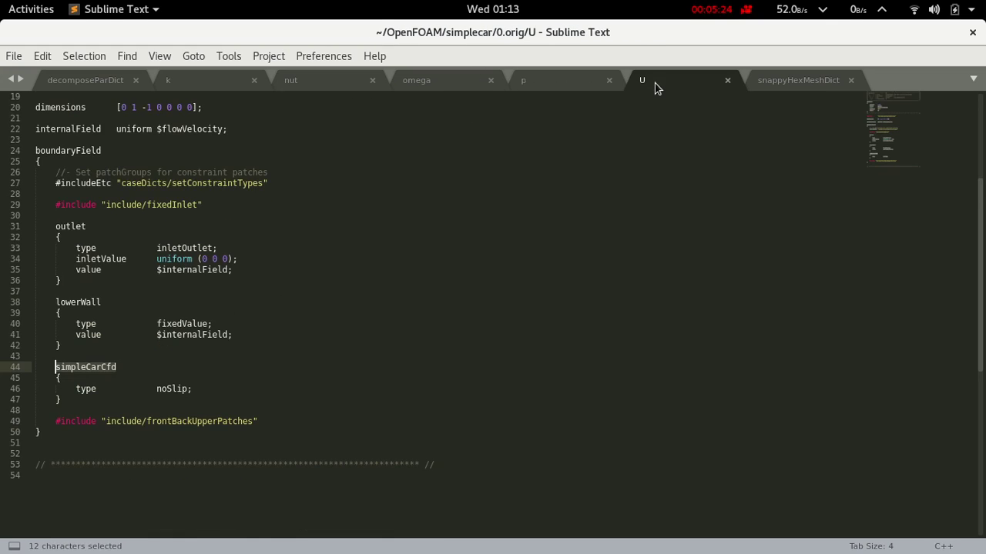
left_click(542, 83)
left_click(407, 86)
left_click(341, 81)
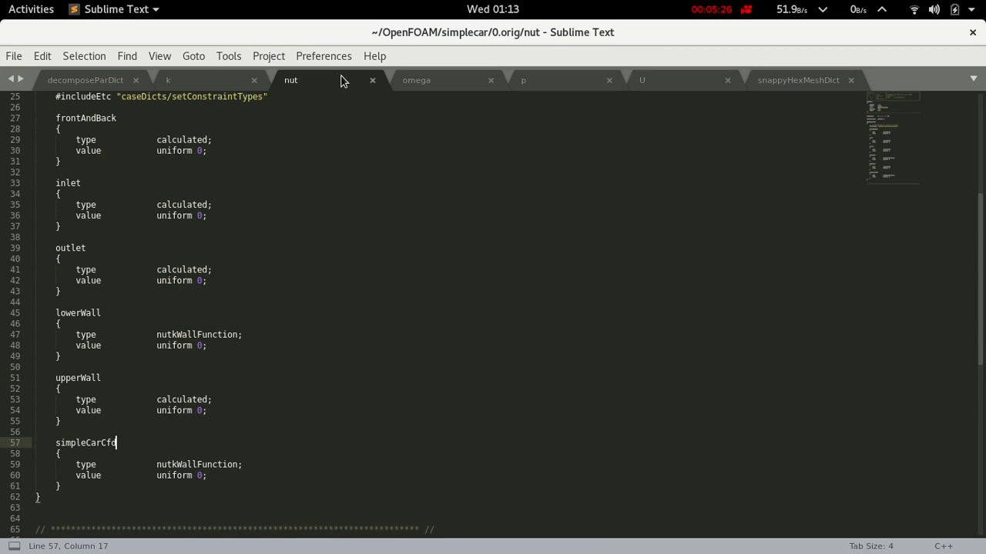
left_click(96, 87)
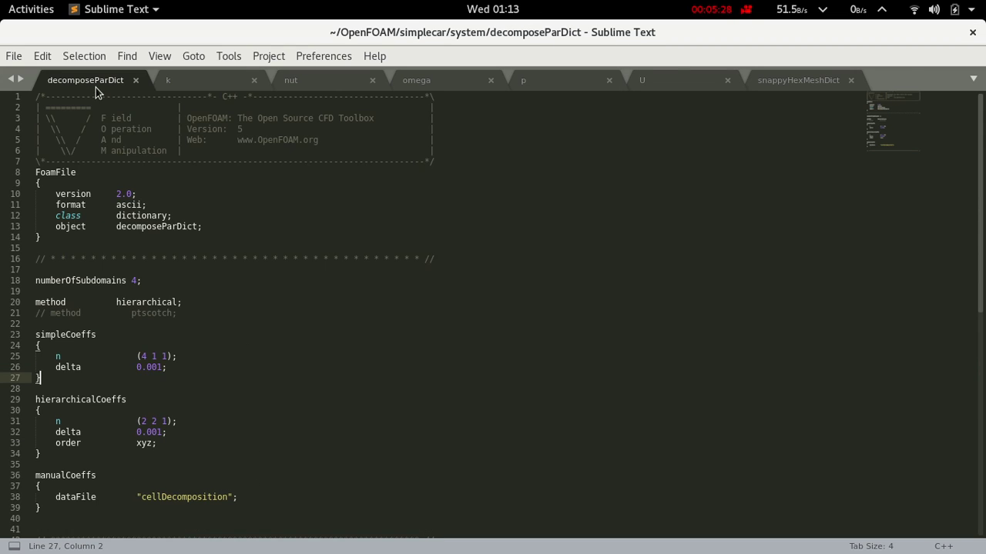
scroll(315, 360, "down", 7)
scroll(315, 360, "up", 6)
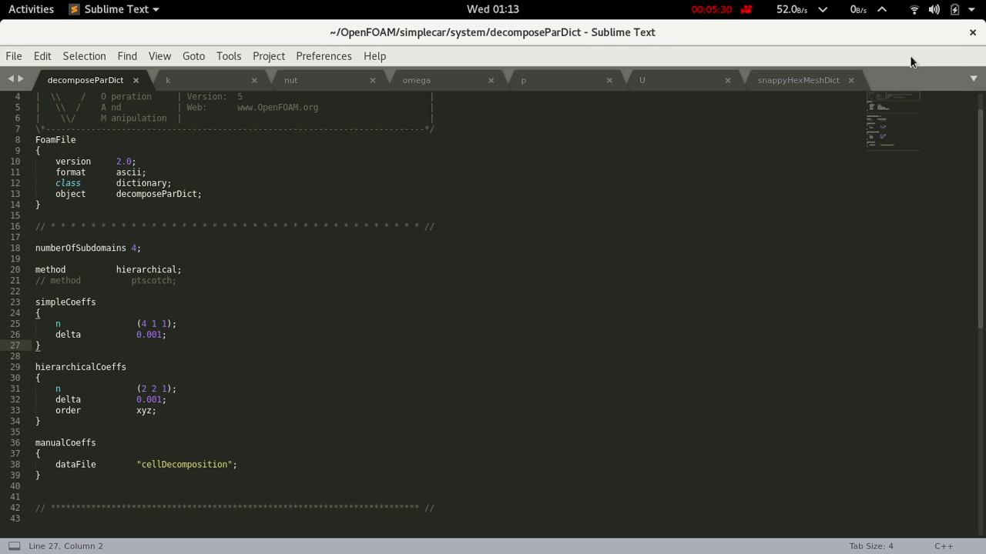
Close decomposeParDict, all the 0.orig field files and snappyHexMeshDict, and exit the text editor.
left_click(136, 81)
left_click(135, 81)
left_click(135, 81)
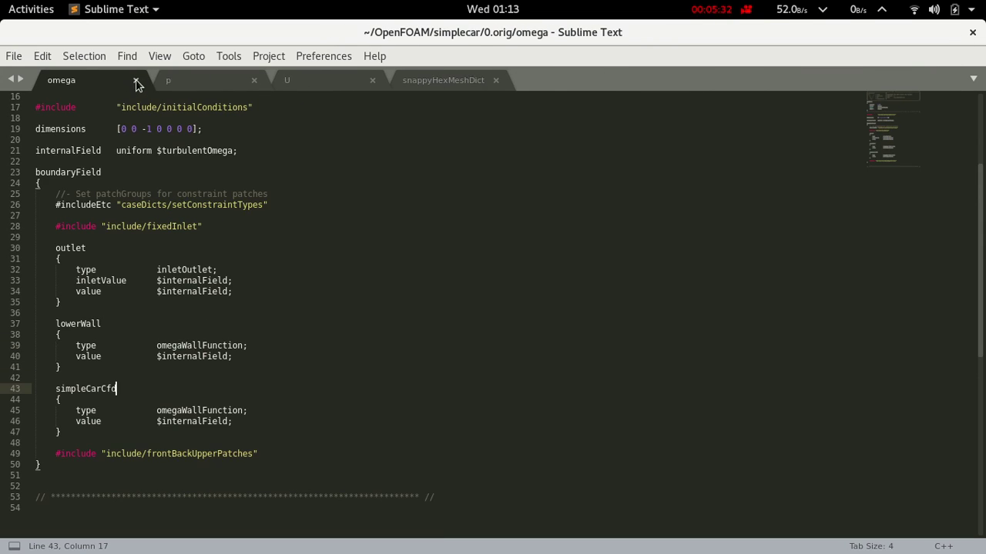
left_click(136, 81)
left_click(136, 81)
left_click(135, 81)
left_click(136, 81)
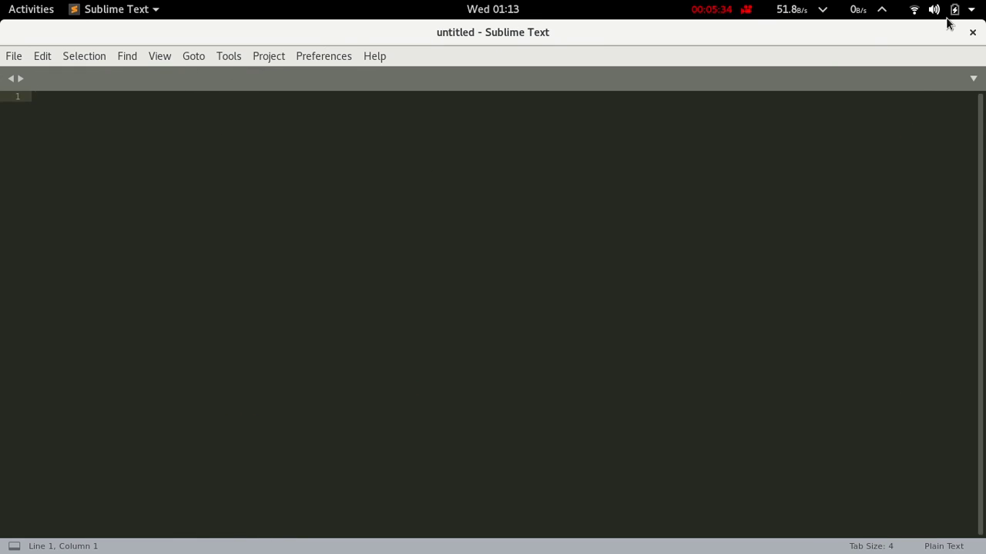
left_click(971, 31)
Check the meshing output in the terminal and open the simplecar case folder in the file manager.
mouse_move(1, 2)
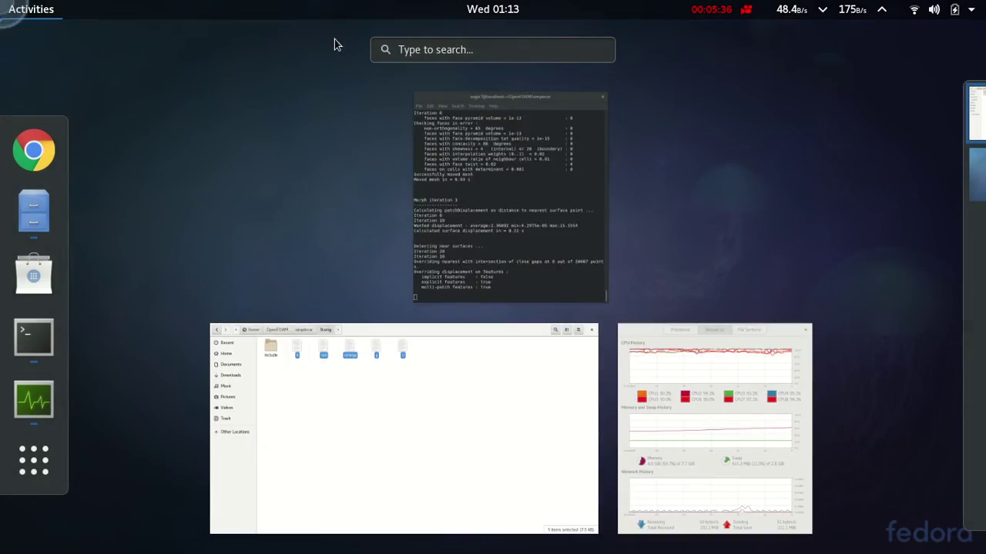
left_click(508, 200)
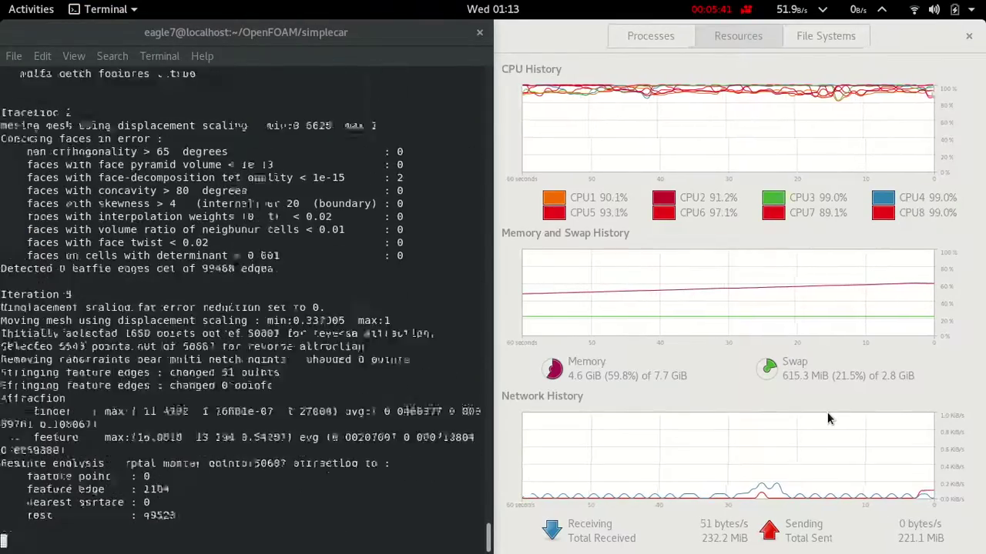
key("super")
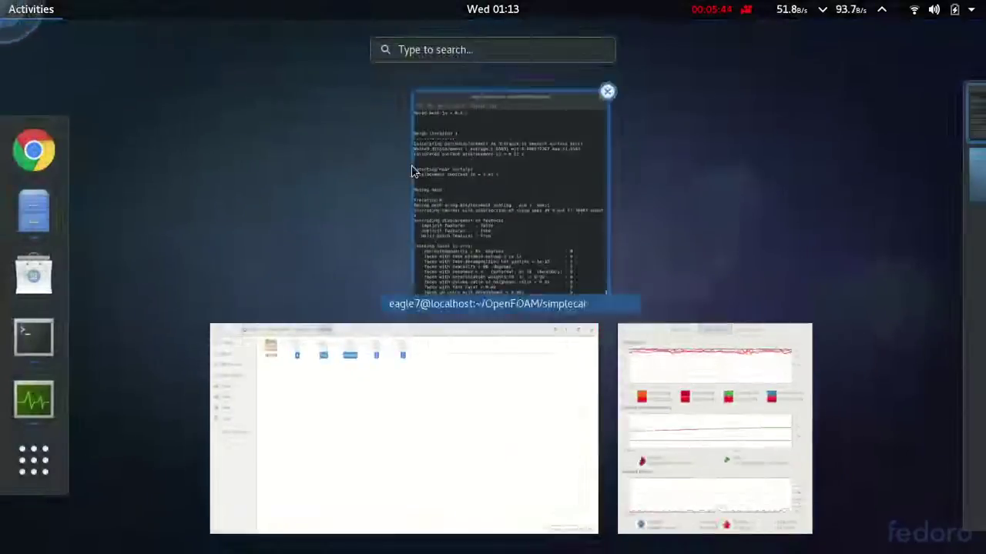
left_click(445, 404)
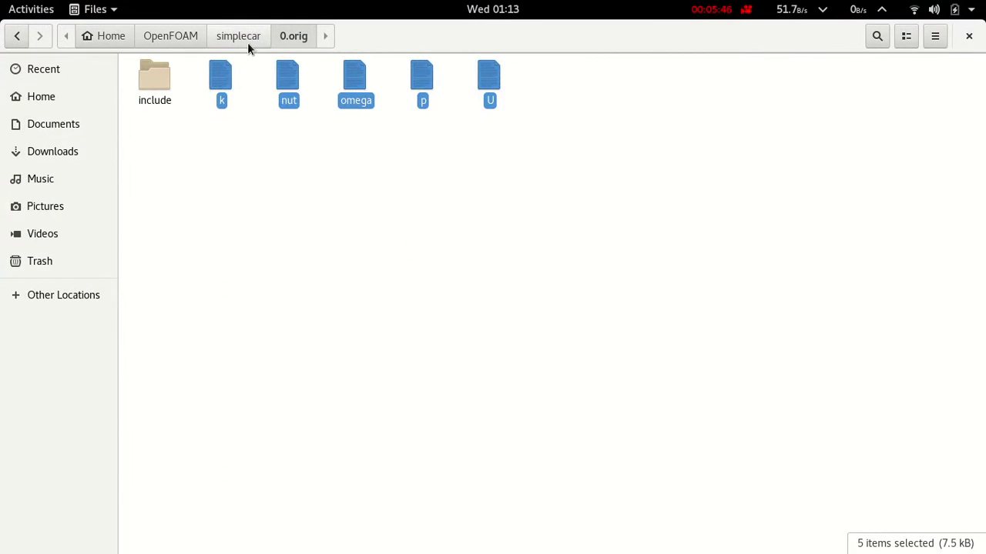
left_click(247, 42)
left_click(321, 242)
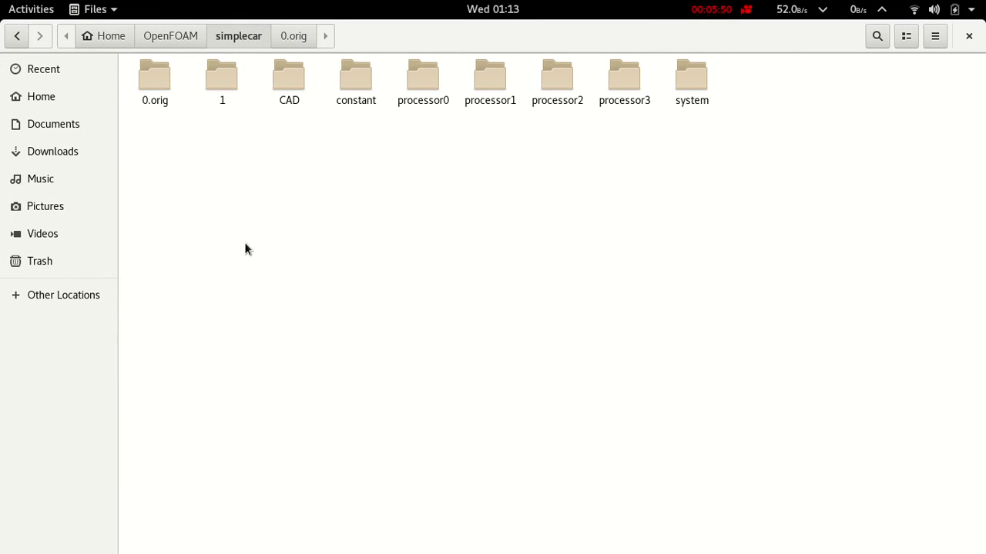
Restore the maximized simplecar folder window to a small floating window and place it over the resource monitor's network history.
mouse_move(1, 1)
left_click(506, 329)
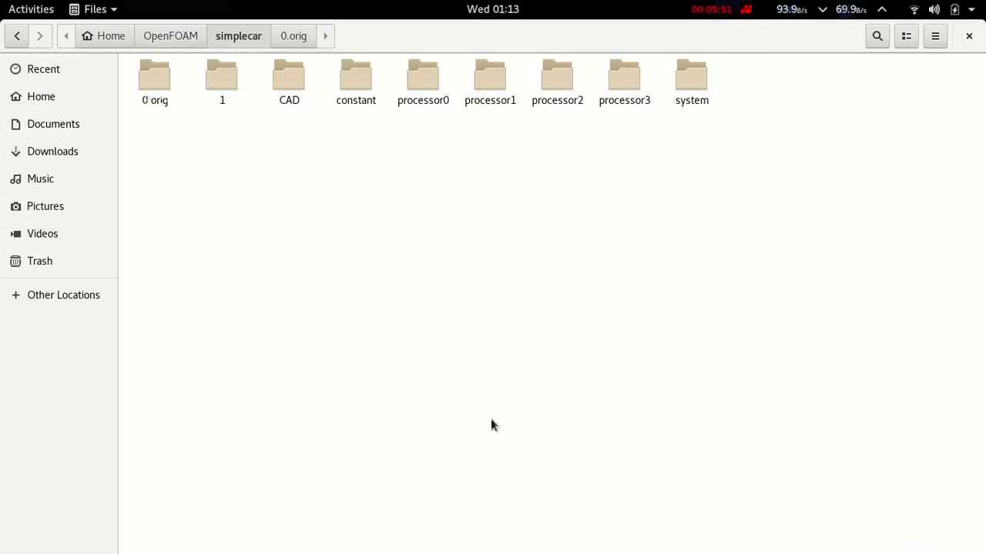
left_click_drag(528, 11, 345, 269)
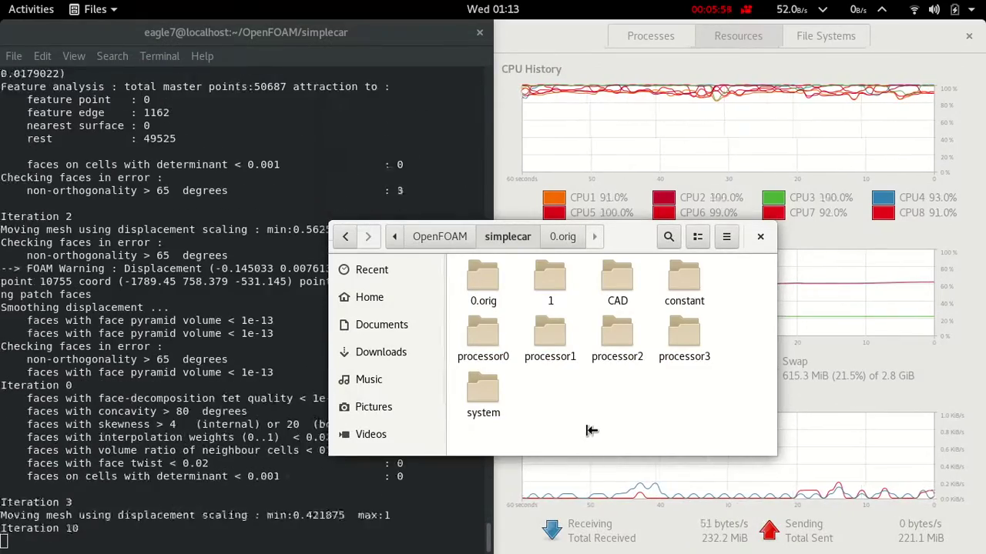
left_click_drag(611, 247, 794, 412)
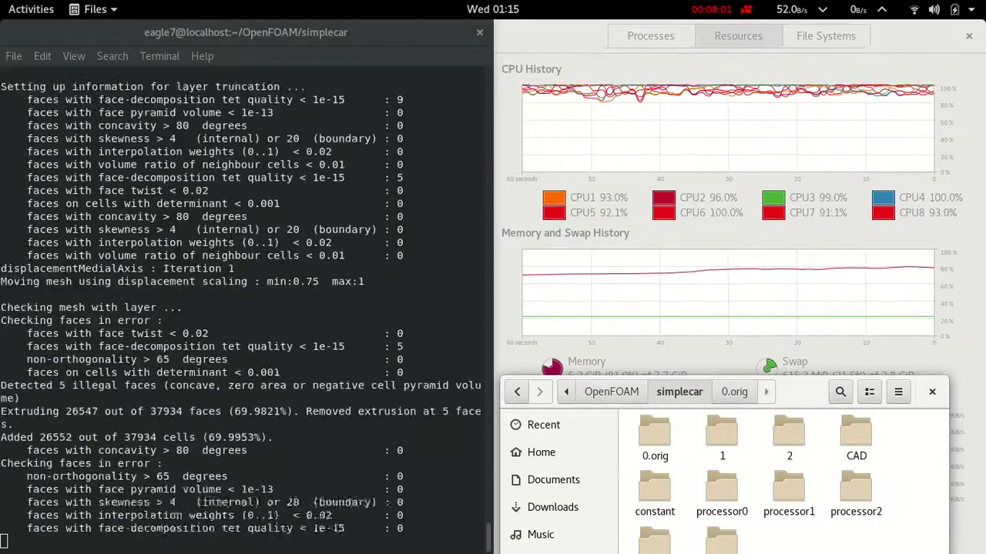
Check the time directories written to the simplecar folder during meshing and close the file manager window.
left_click(728, 462)
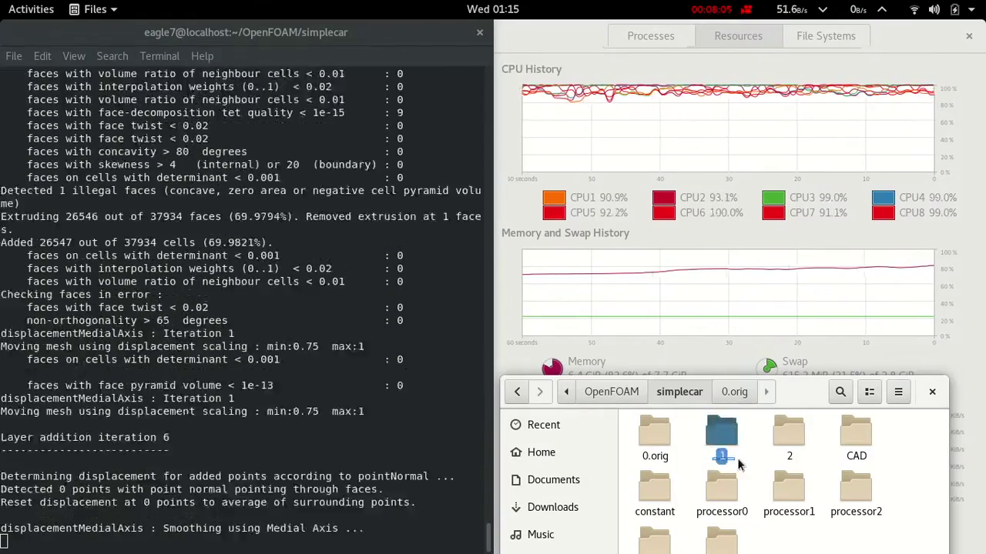
left_click(788, 445)
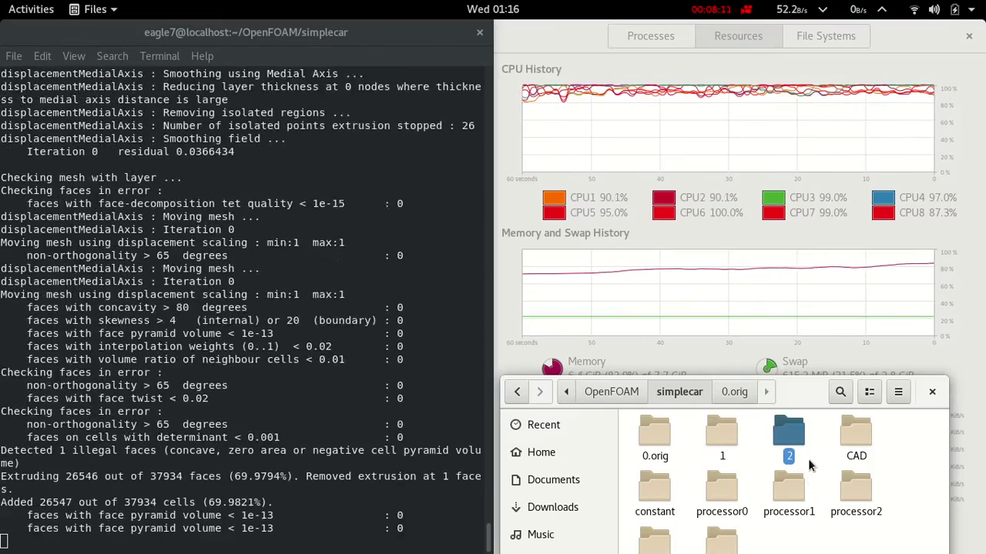
left_click(810, 461)
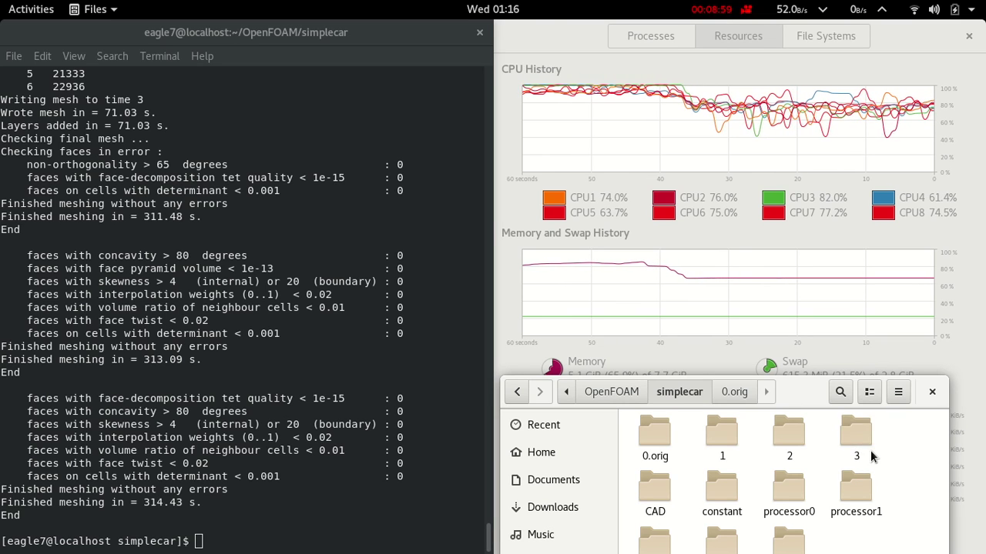
key("ctrl+w")
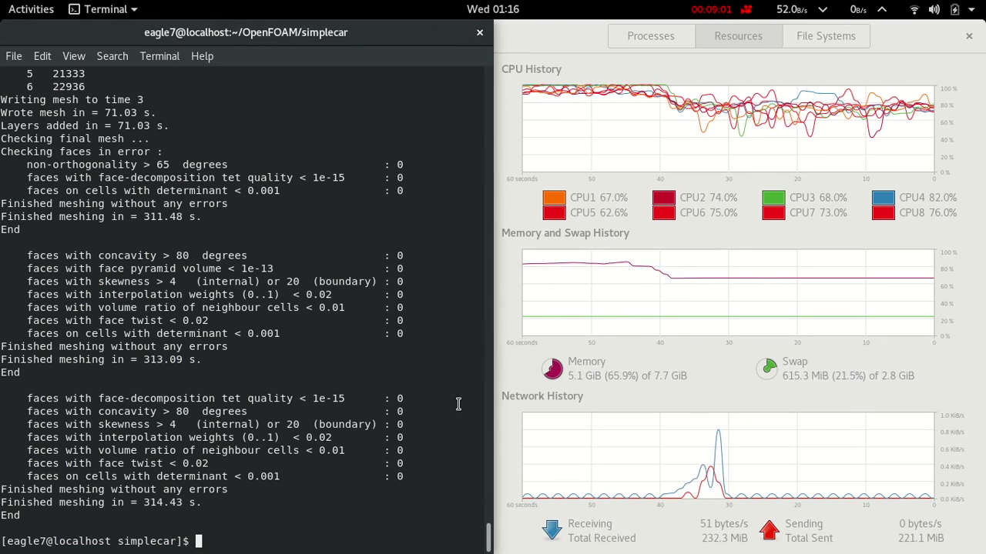
Launch paraFoam in the background from the simplecar directory in the terminal and switch to the ParaView window.
type("para")
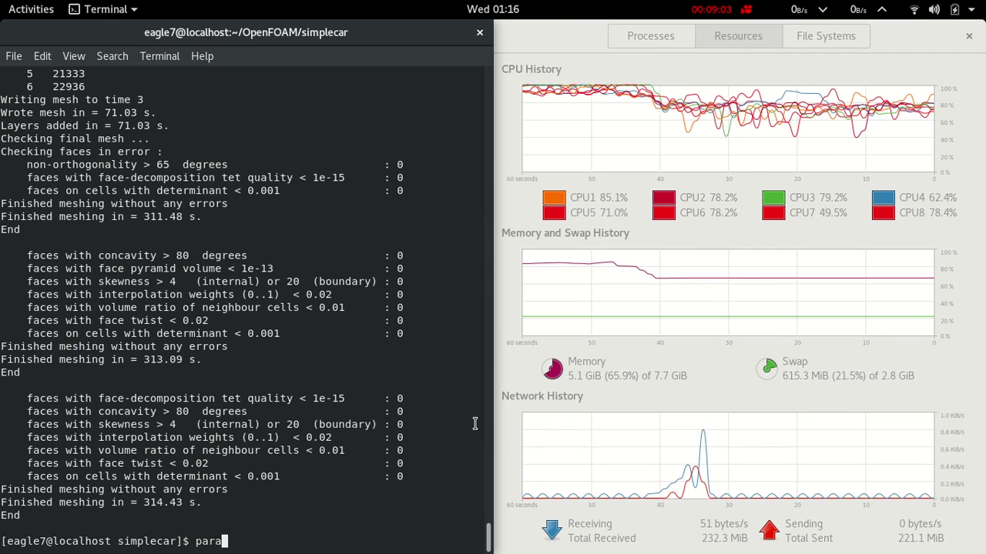
type("Foam &")
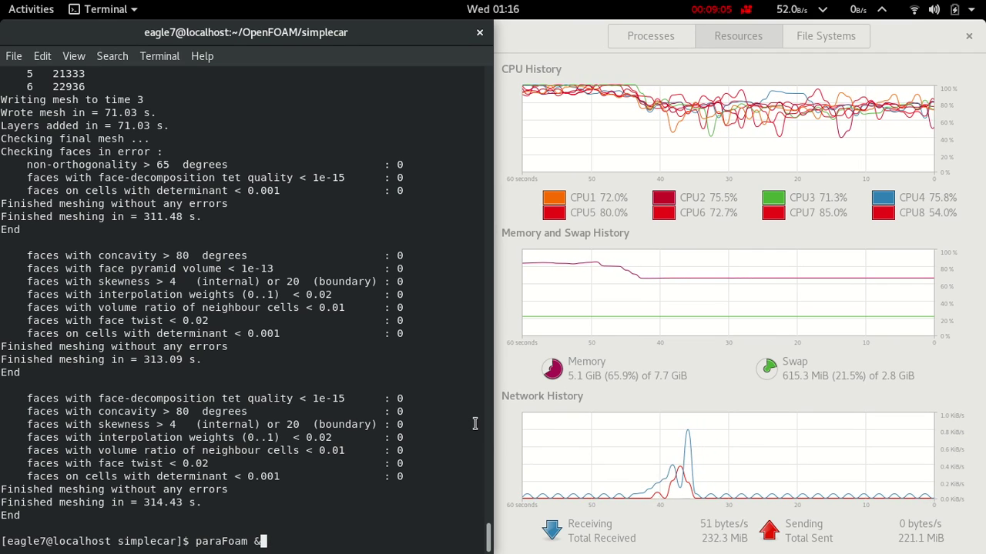
key("Return")
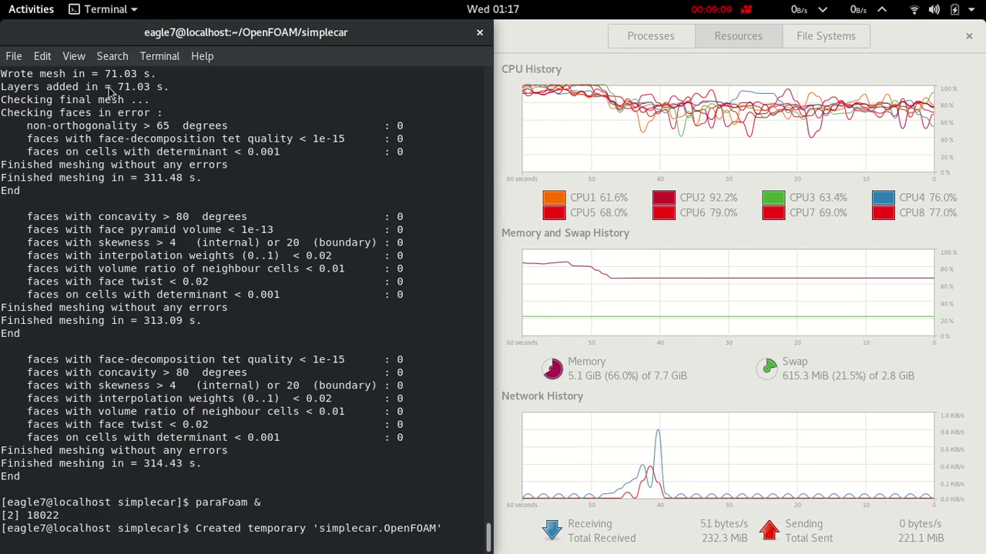
key("super")
left_click(301, 321)
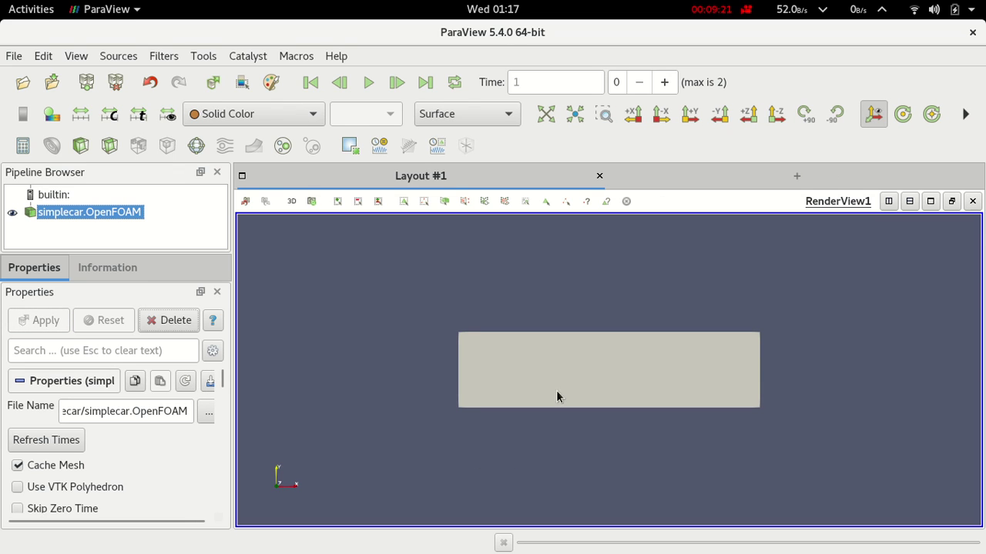
Enable the wall group and the frontAndBack, inlet, outlet, lowerWall and upperWall patches among the mesh parts, leaving simpleCarCfd off.
left_click_drag(222, 378, 227, 420)
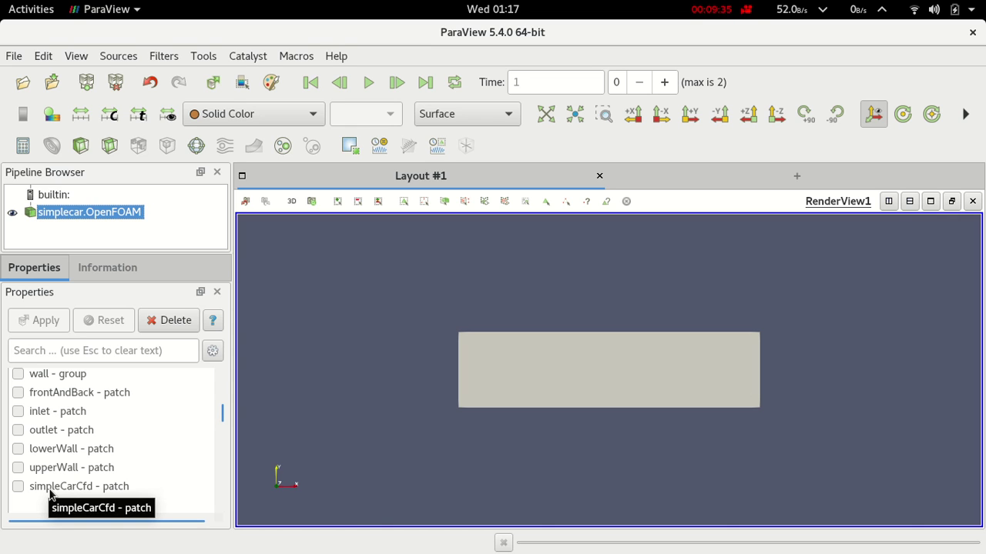
scroll(82, 501, "up", 2)
scroll(83, 501, "down", 3)
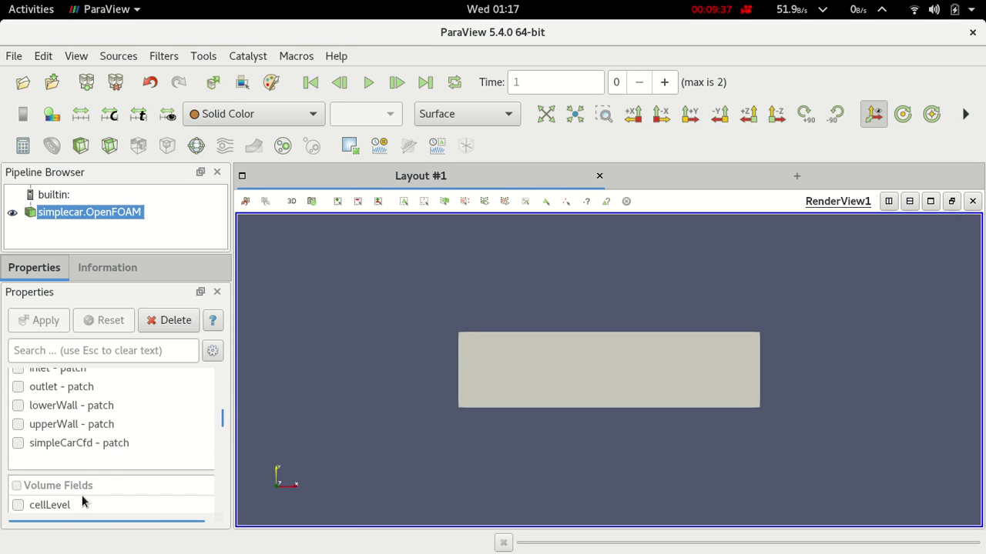
scroll(90, 444, "up", 3)
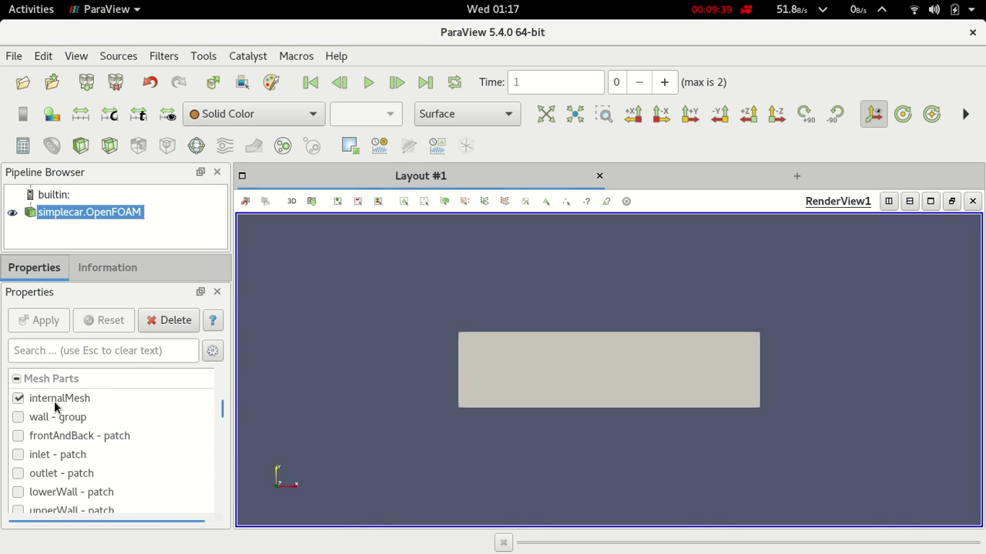
scroll(55, 416, "down", 1)
left_click(54, 377)
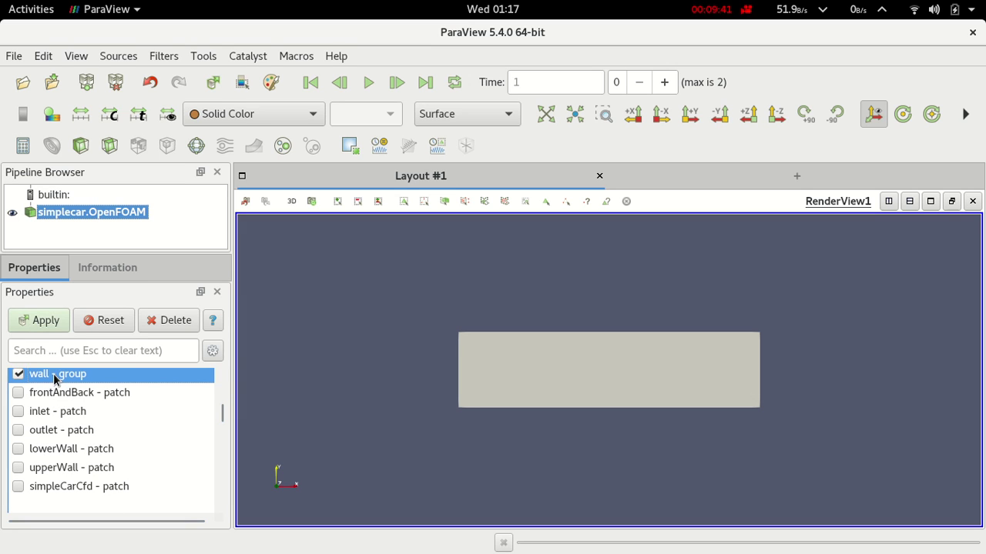
left_click(77, 471, "shift")
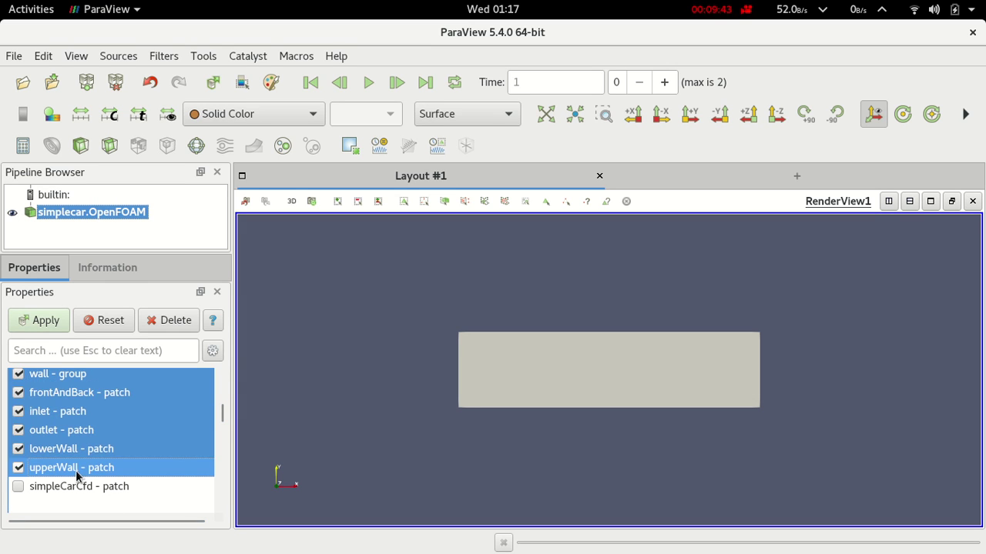
scroll(85, 472, "up", 1)
scroll(97, 464, "down", 1)
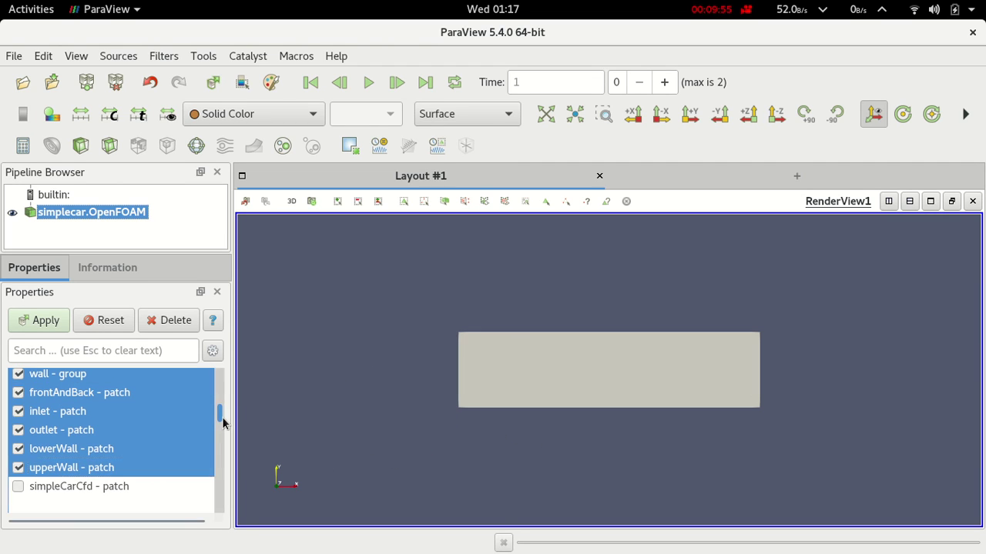
scroll(225, 418, "up", 2)
scroll(225, 417, "down", 3)
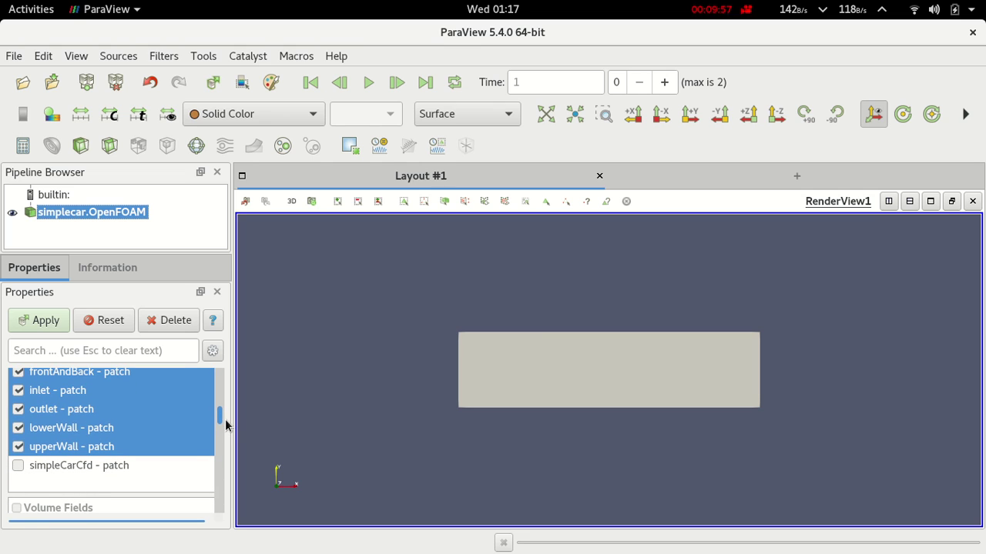
left_click(18, 466)
left_click(18, 466)
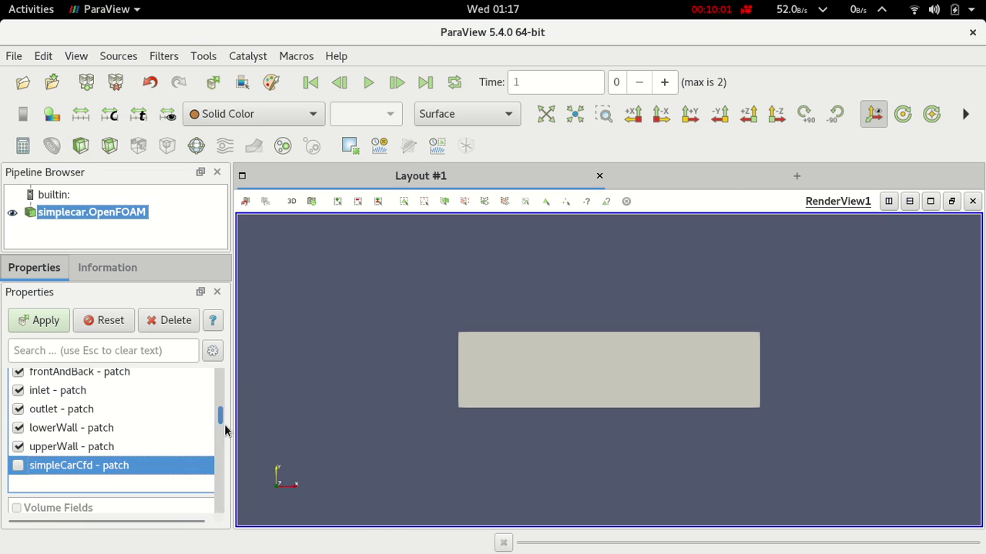
Clear every mesh part of simplecar.OpenFOAM and enable only internalMesh.
scroll(221, 416, "down", 2)
scroll(221, 416, "up", 3)
scroll(220, 416, "up", 1)
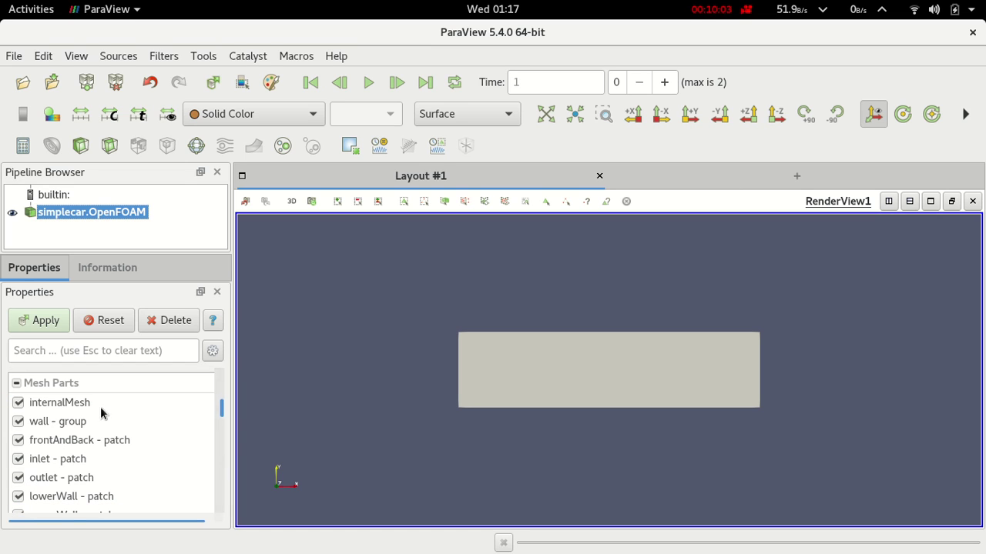
left_click(18, 397)
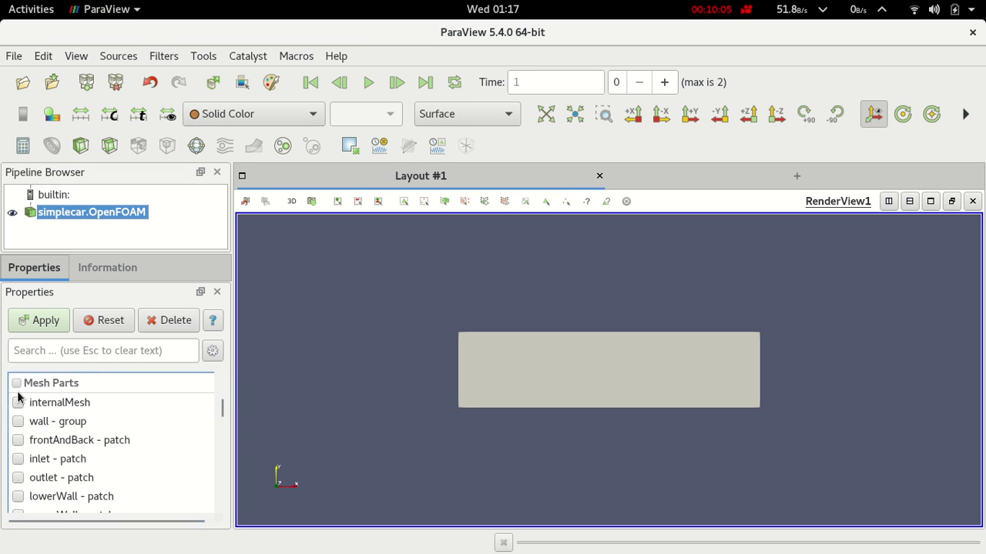
left_click(18, 402)
Set the opacity of simplecar.OpenFOAM to 0.2 and apply the pending mesh part changes.
left_click_drag(222, 422, 221, 480)
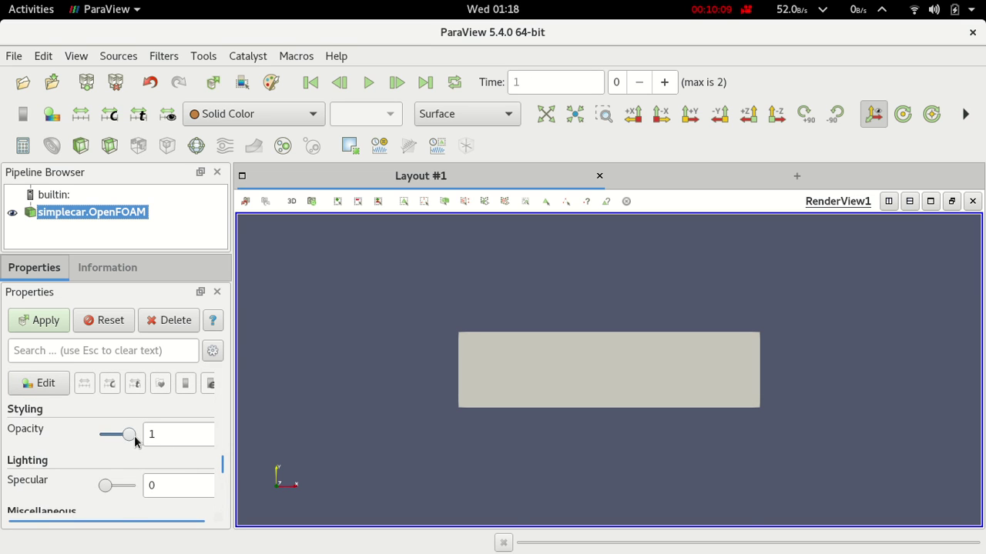
left_click_drag(129, 435, 108, 434)
left_click_drag(489, 449, 488, 385)
left_click(39, 320)
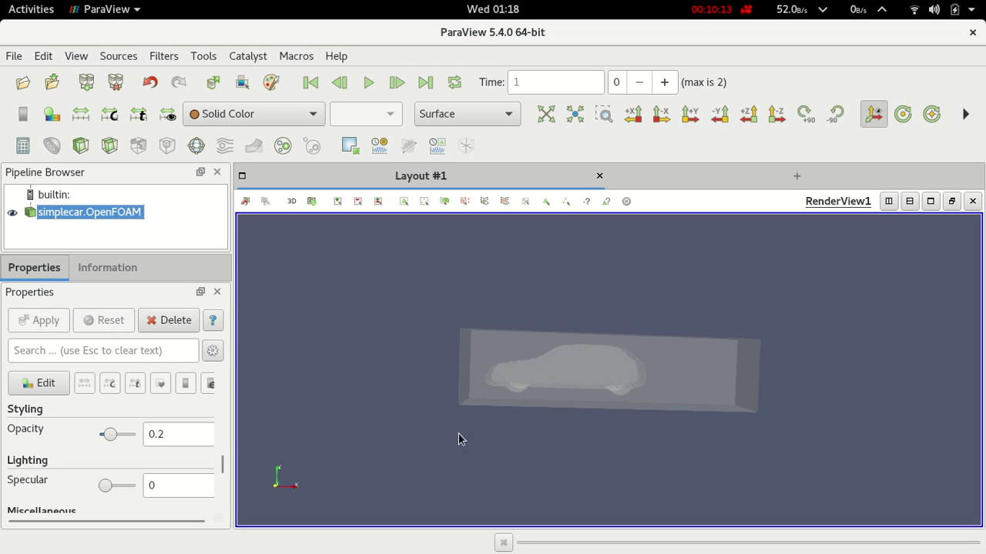
Examine the castellated car surface inside the transparent domain at time 1, from an angle and up close.
left_click_drag(459, 439, 441, 468)
scroll(541, 443, "up", 6)
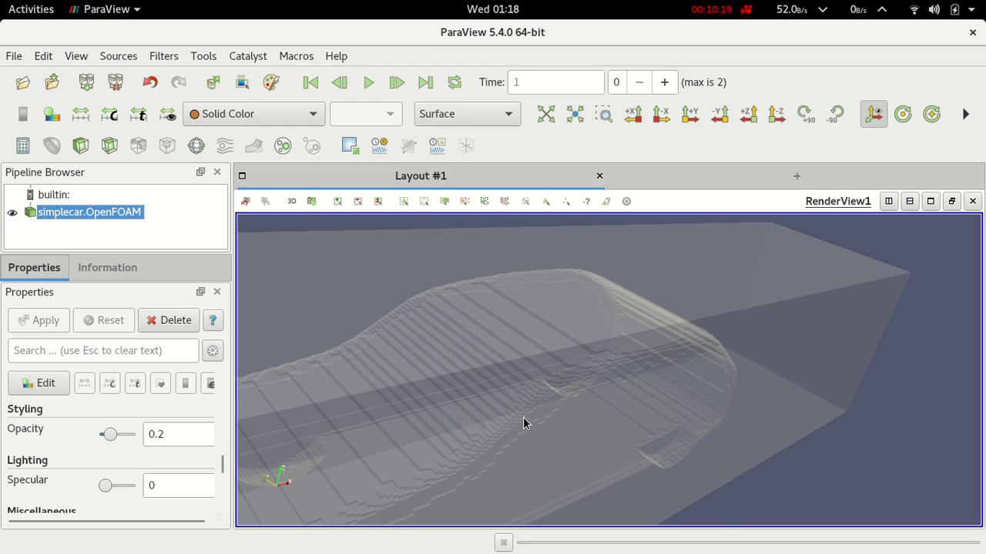
scroll(505, 438, "up", 2)
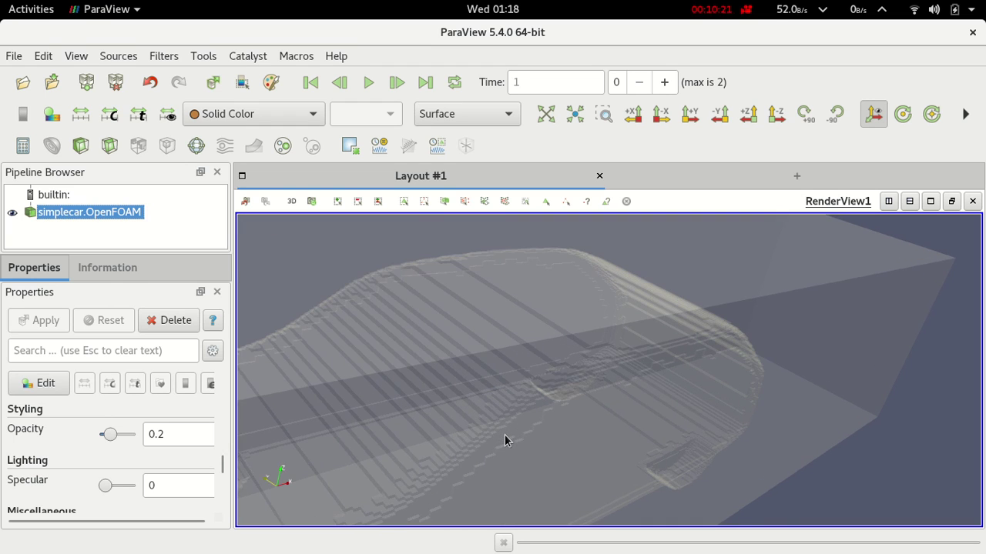
scroll(505, 440, "down", 3)
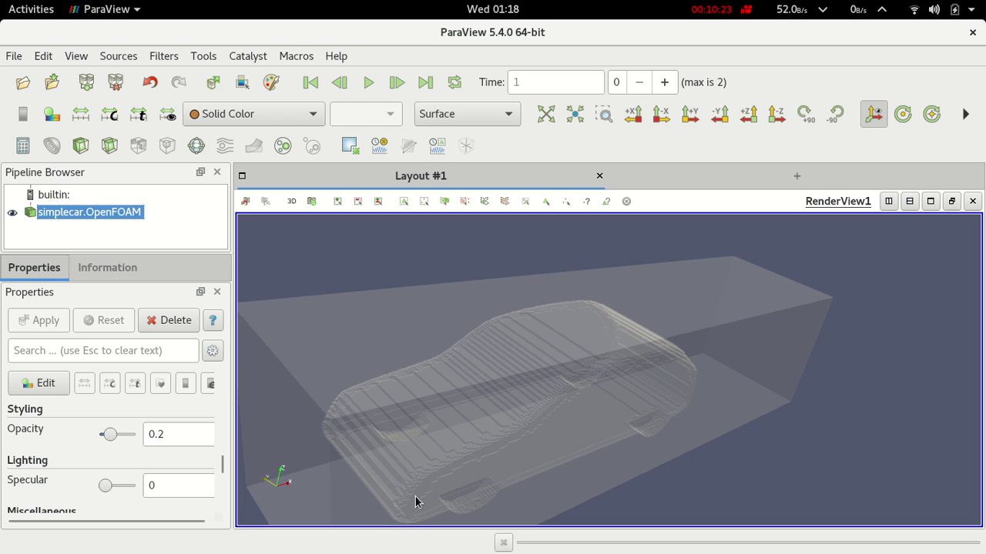
scroll(415, 497, "up", 5)
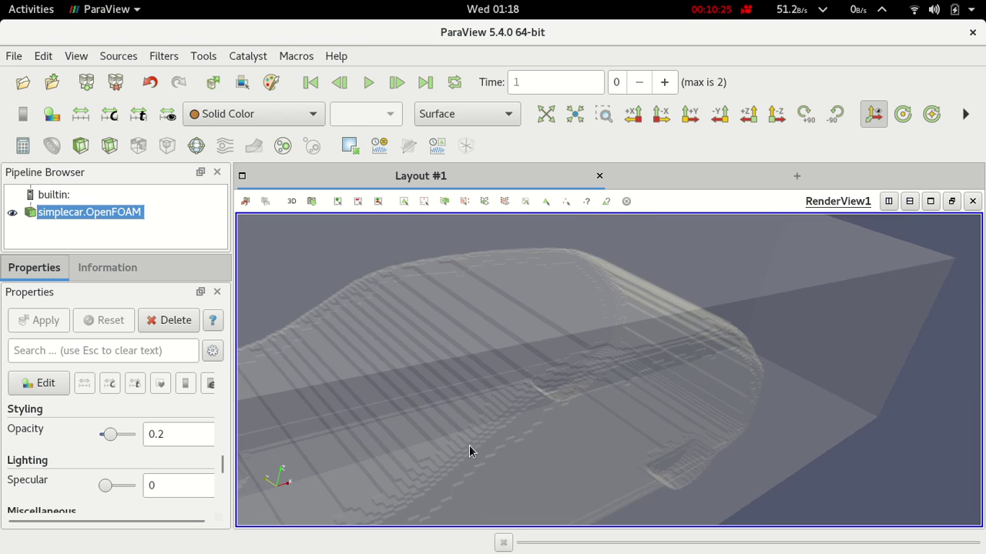
scroll(469, 445, "down", 3)
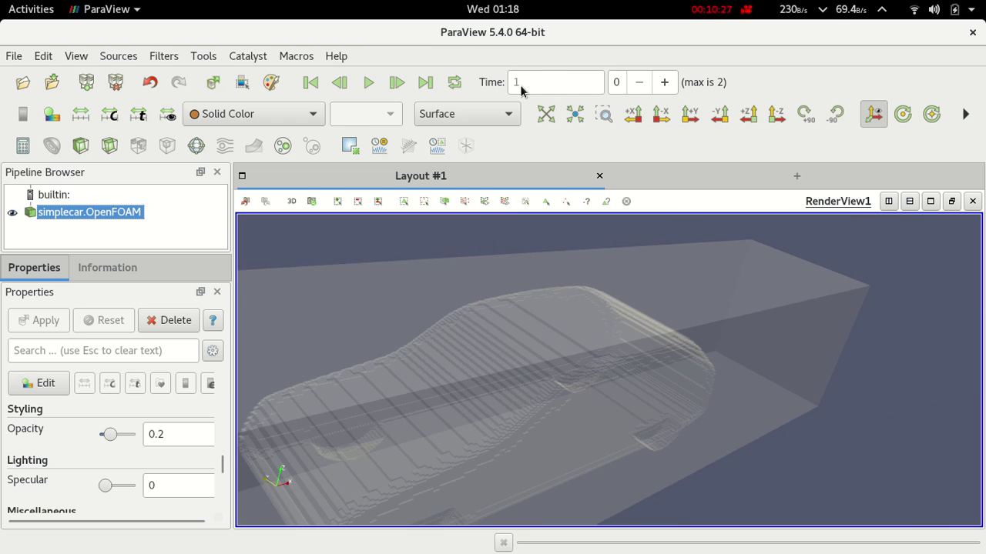
Advance the case through time 2 to time 3 and inspect the car surface from several angles.
left_click(396, 82)
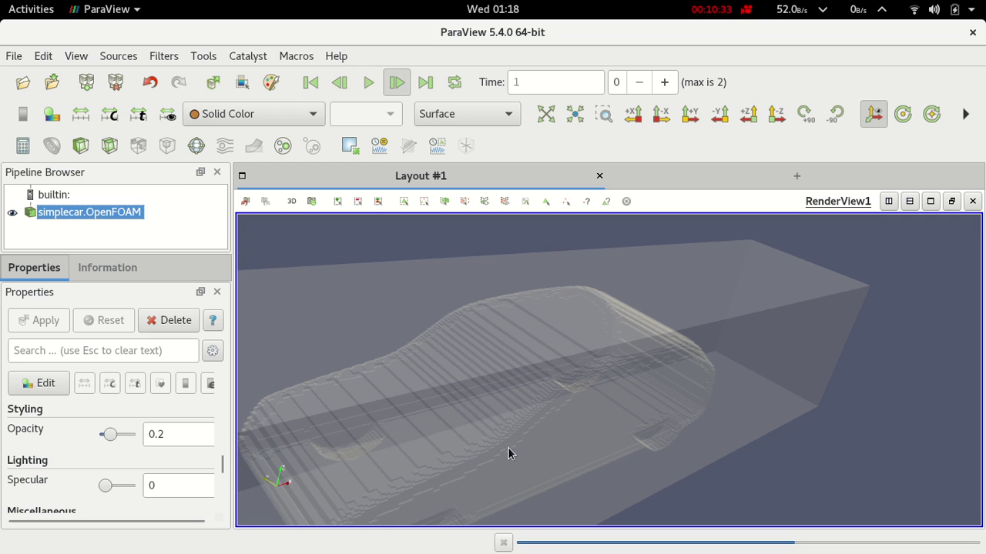
left_click_drag(444, 459, 376, 439)
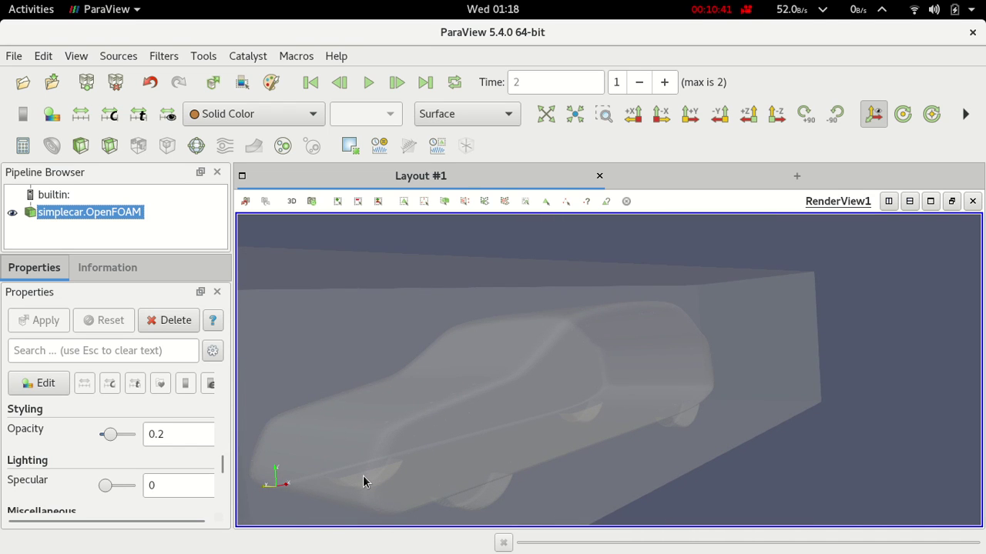
left_click_drag(364, 482, 388, 479)
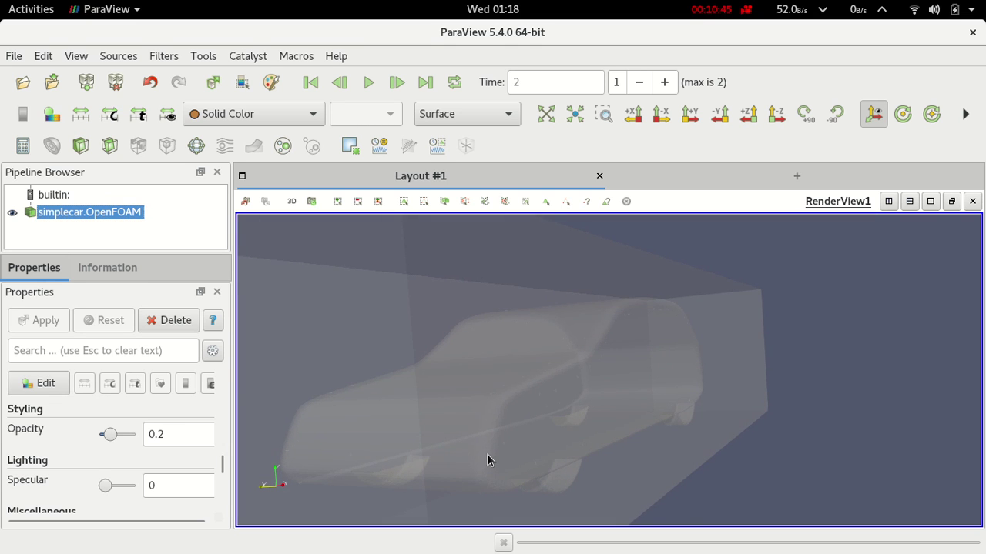
scroll(486, 460, "up", 3)
scroll(489, 460, "down", 5)
left_click_drag(499, 467, 469, 498)
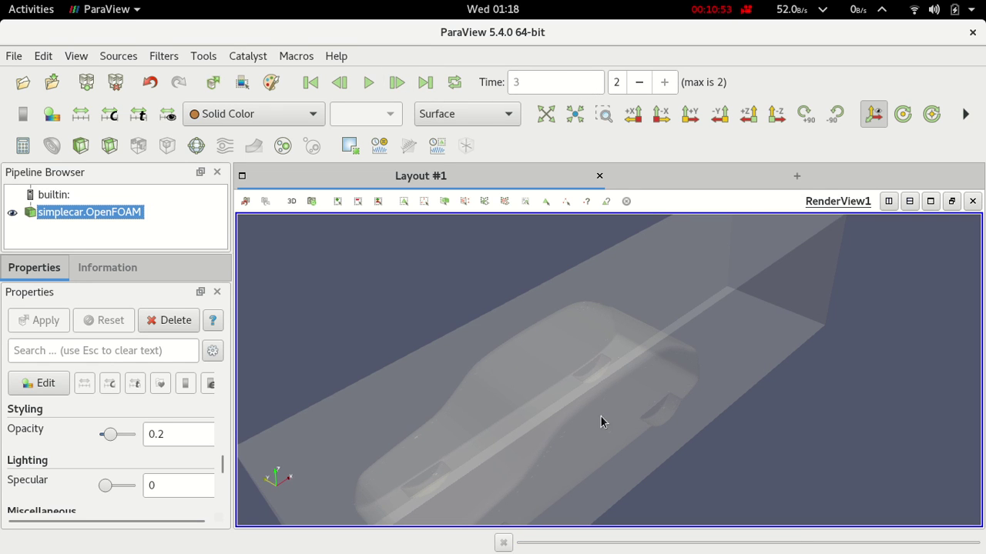
left_click_drag(602, 421, 623, 436)
scroll(492, 430, "up", 3)
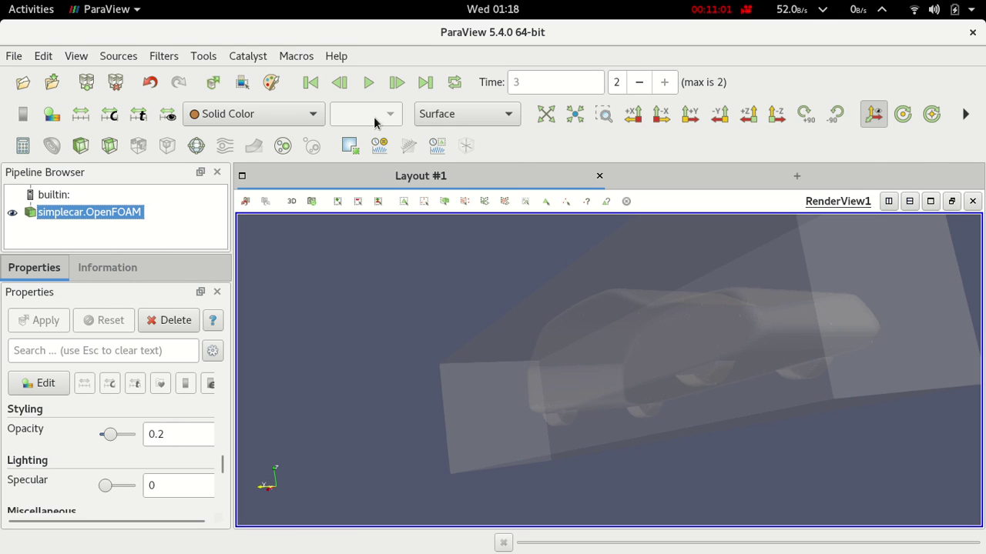
Display the mesh as Surface With Edges and examine the cell refinement around the car.
left_click(443, 114)
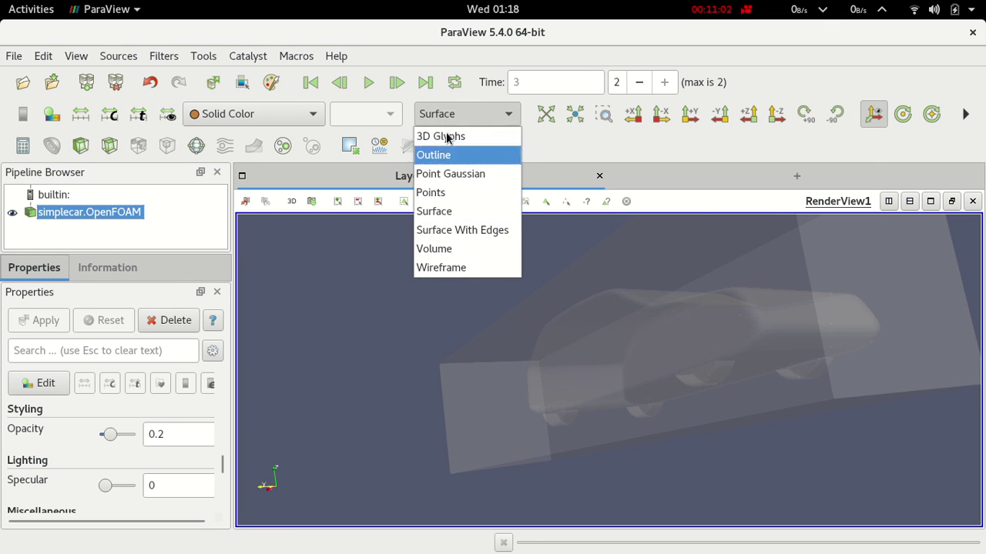
left_click(472, 233)
left_click_drag(622, 365, 431, 455)
scroll(430, 455, "up", 10)
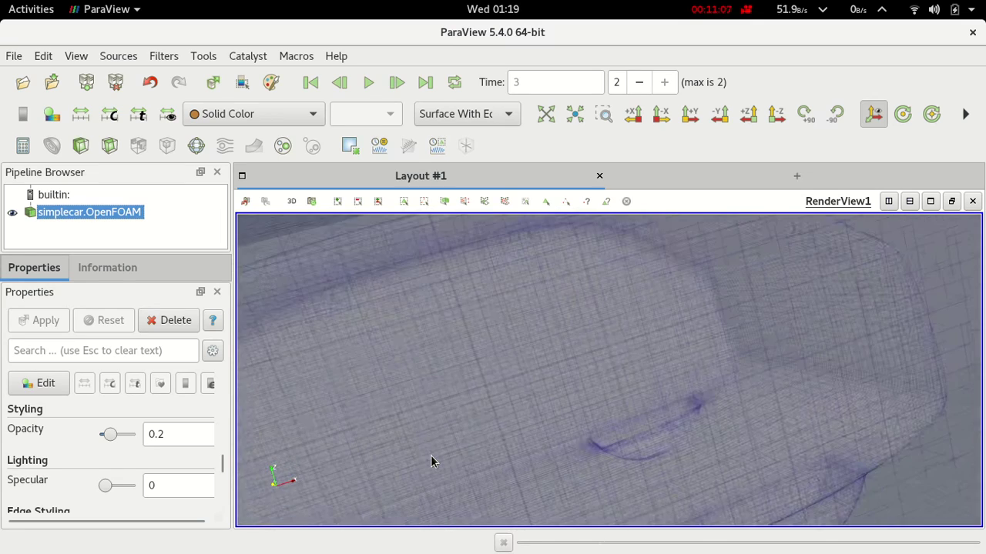
scroll(431, 461, "down", 10)
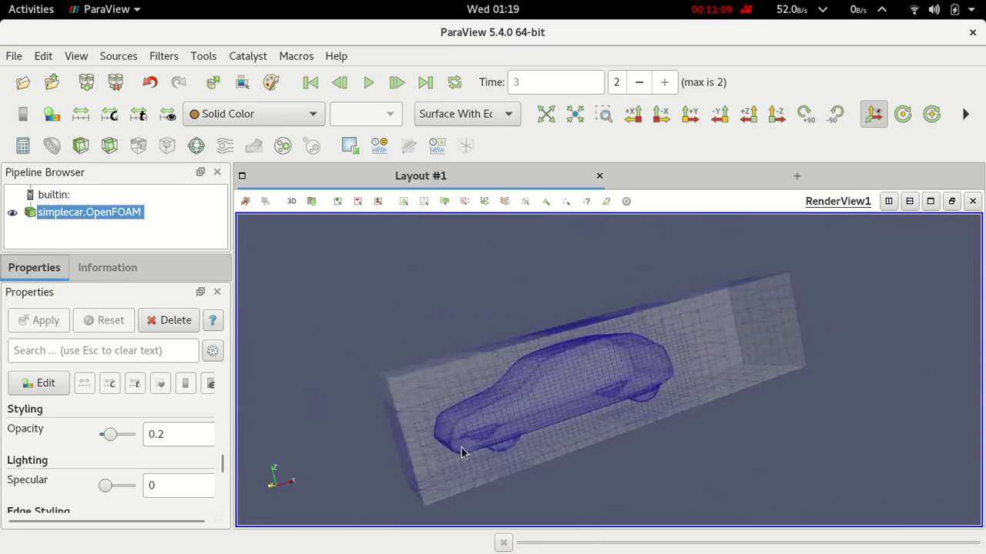
left_click_drag(461, 453, 518, 456)
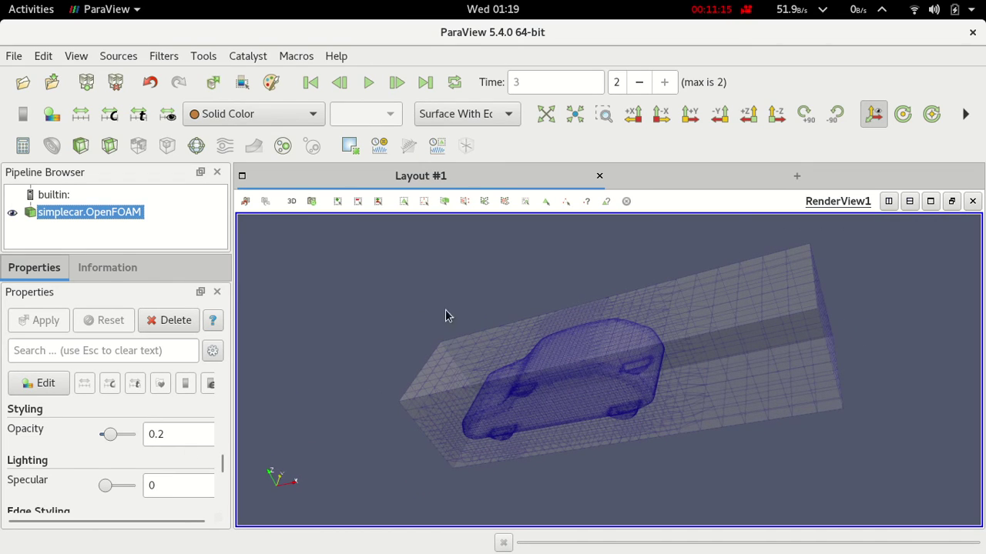
Look at the mesh along the -Y and +Z directions, finishing with the view direction set to +Y.
left_click(731, 116)
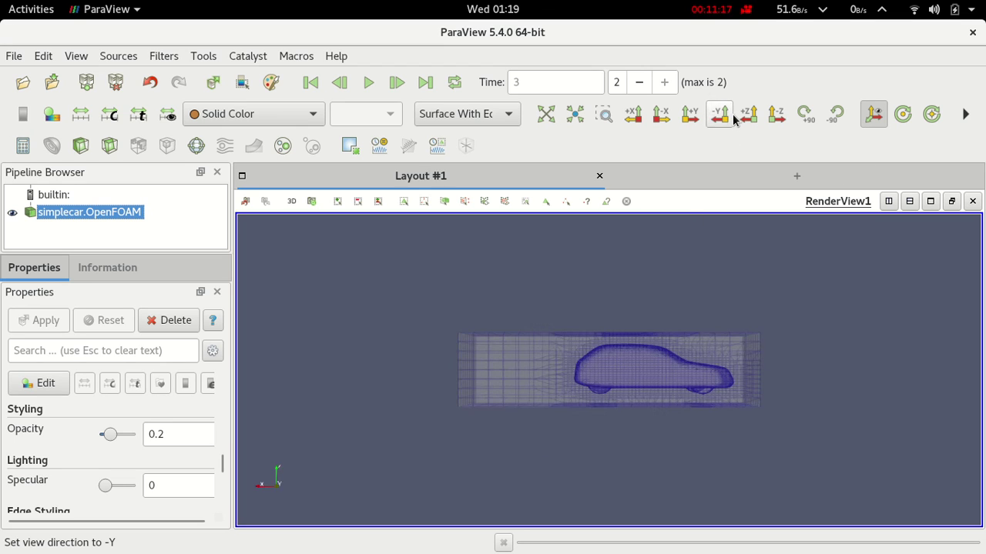
left_click(744, 116)
left_click(690, 117)
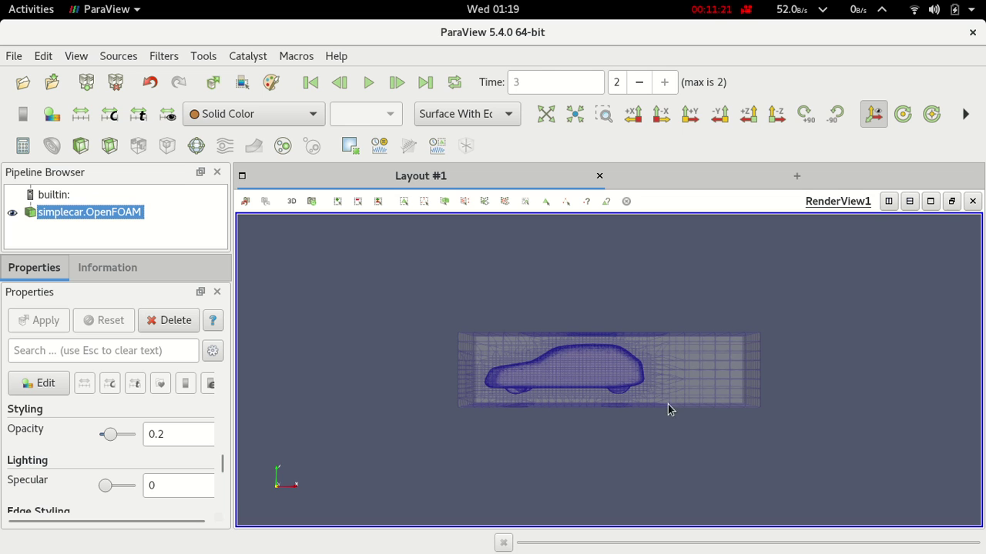
Switch to the terminal and open system/controlDict in Sublime Text with the subl command.
key("super")
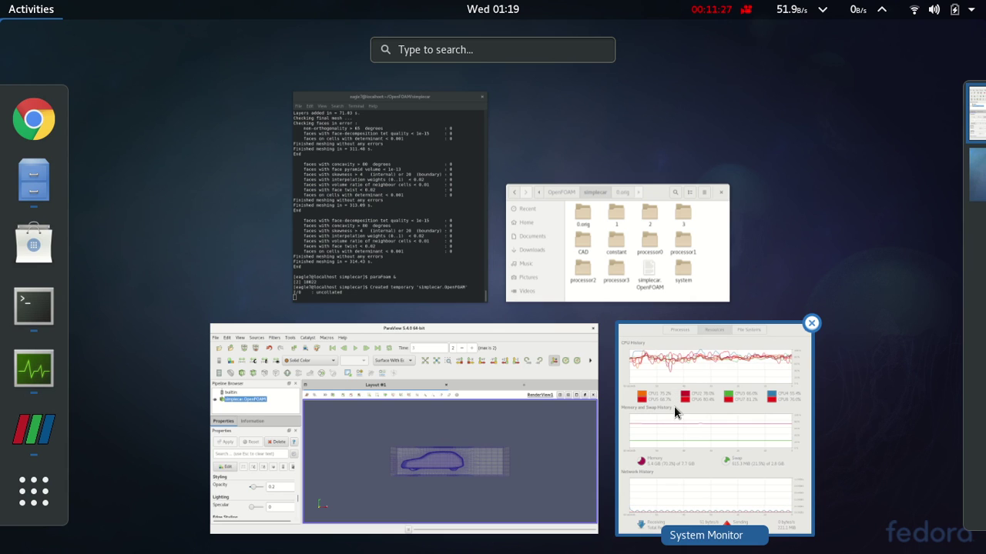
left_click(459, 257)
key("Return")
key("Return")
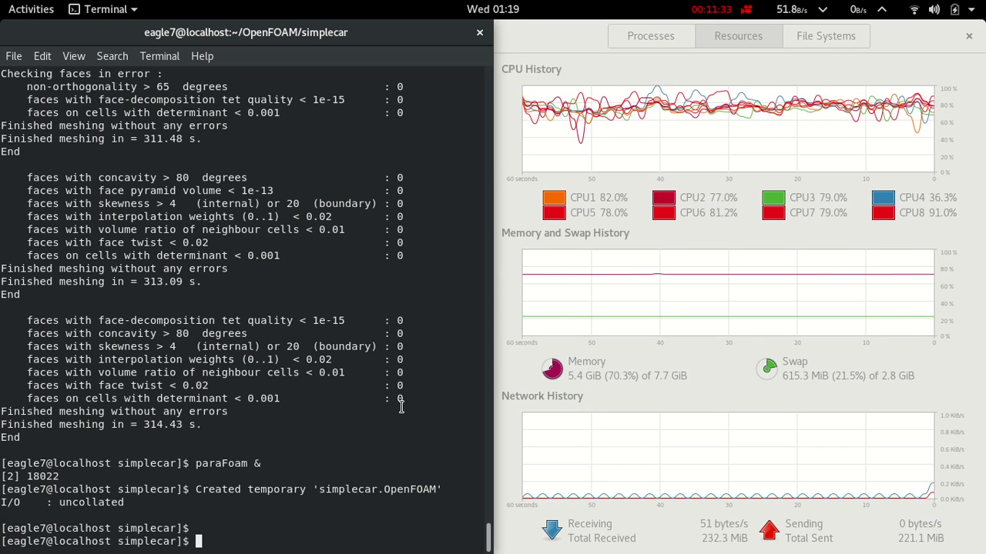
type("s")
type("ub")
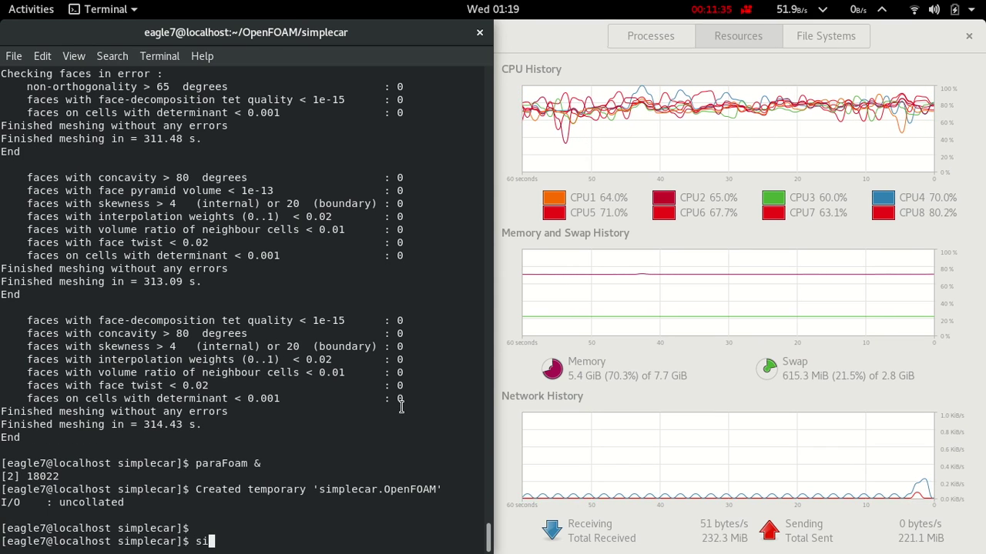
type("l system/co")
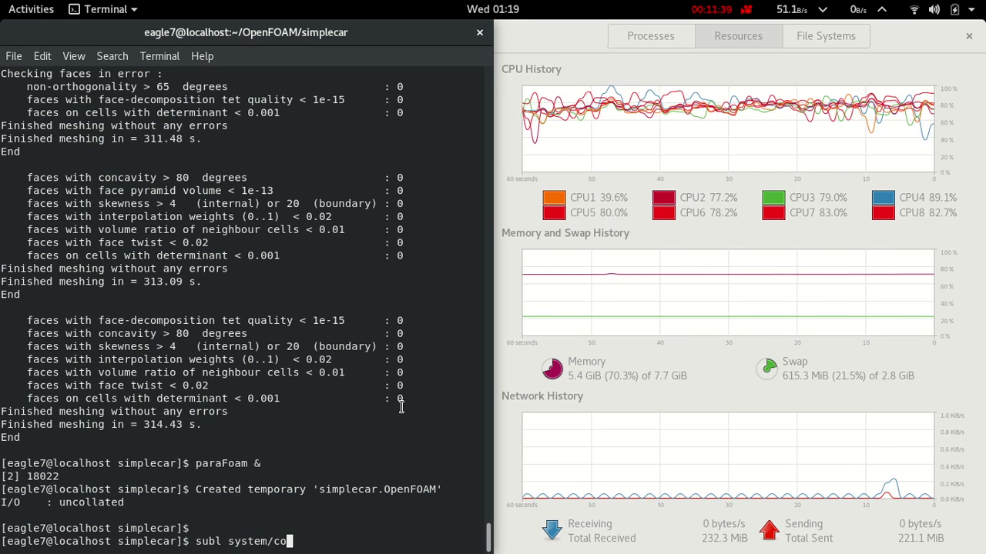
type("ntrolDict")
key("Return")
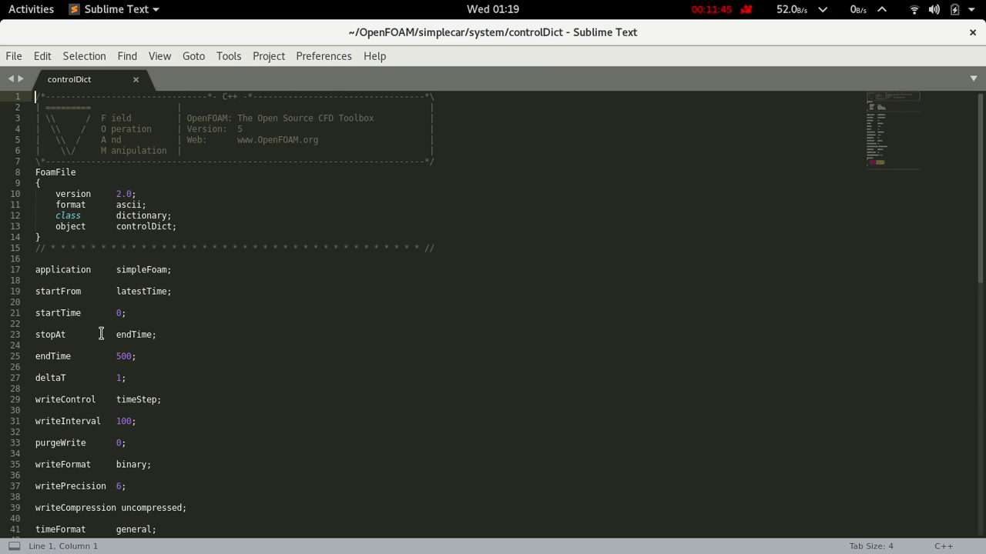
Set startTime to 3 in controlDict and move the cursor down to the line below endTime.
left_click(120, 313)
double_click(120, 313)
key("BackSpace")
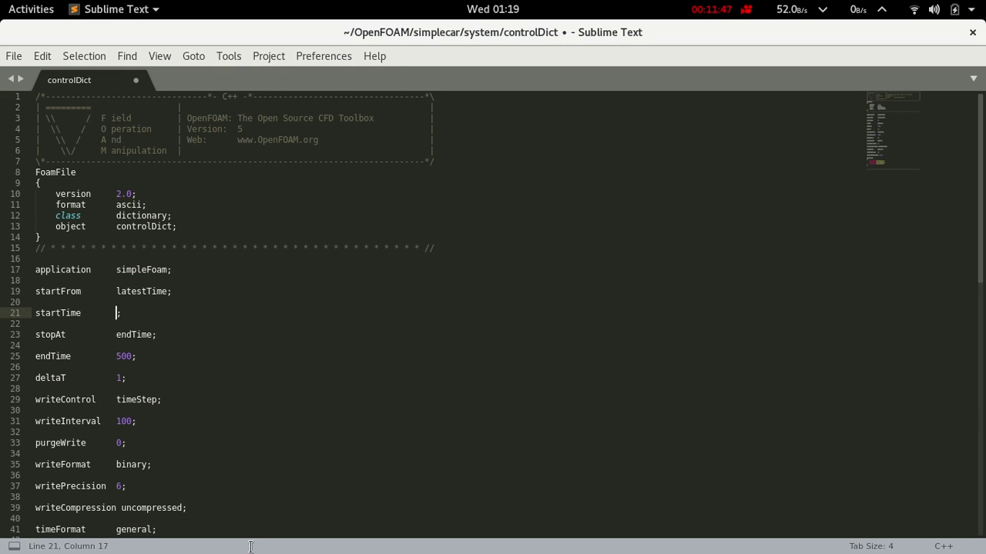
type("3")
key("Down")
key("Down")
key("Down")
key("Down")
key("Down")
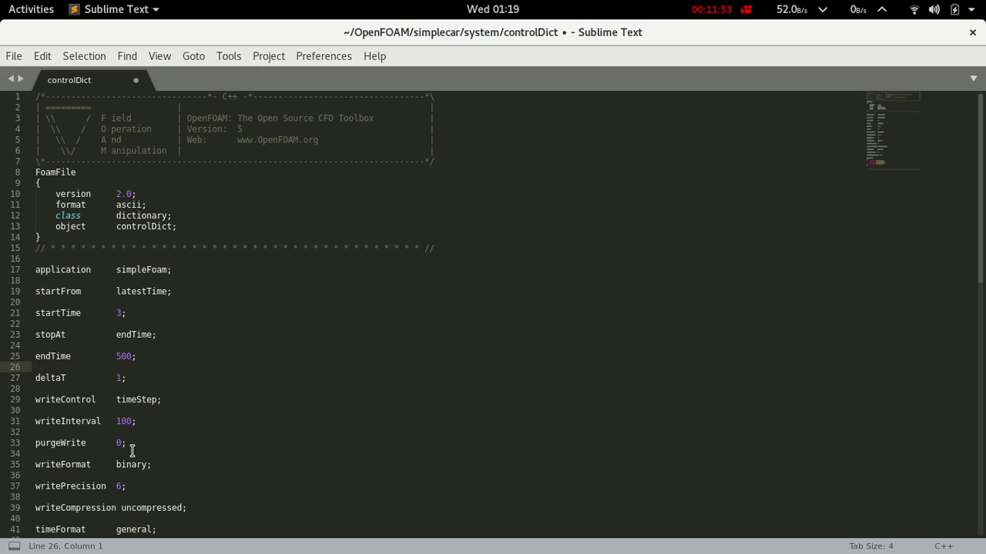
Set writeInterval to 10 and endTime to 1000 in controlDict, and save the file.
left_click(127, 422)
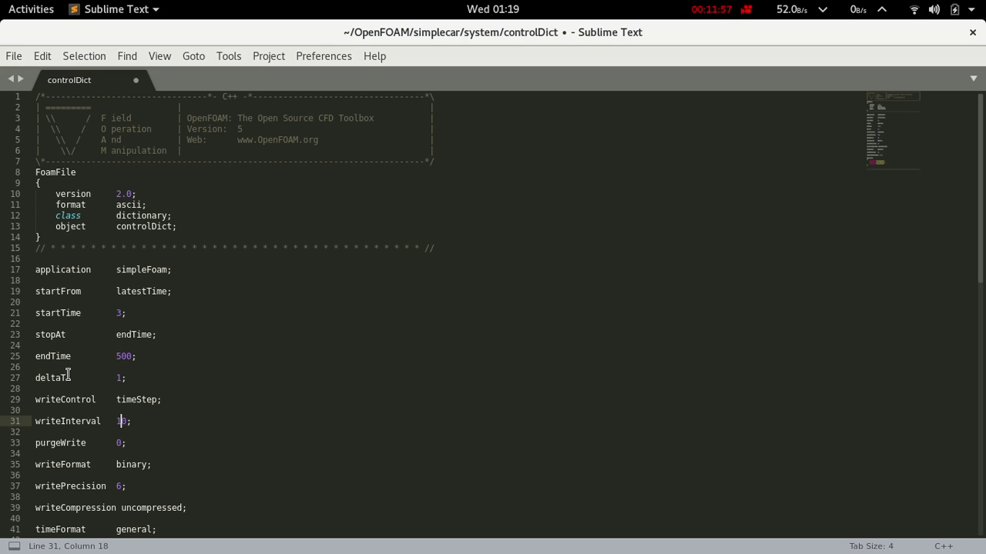
left_click(124, 358)
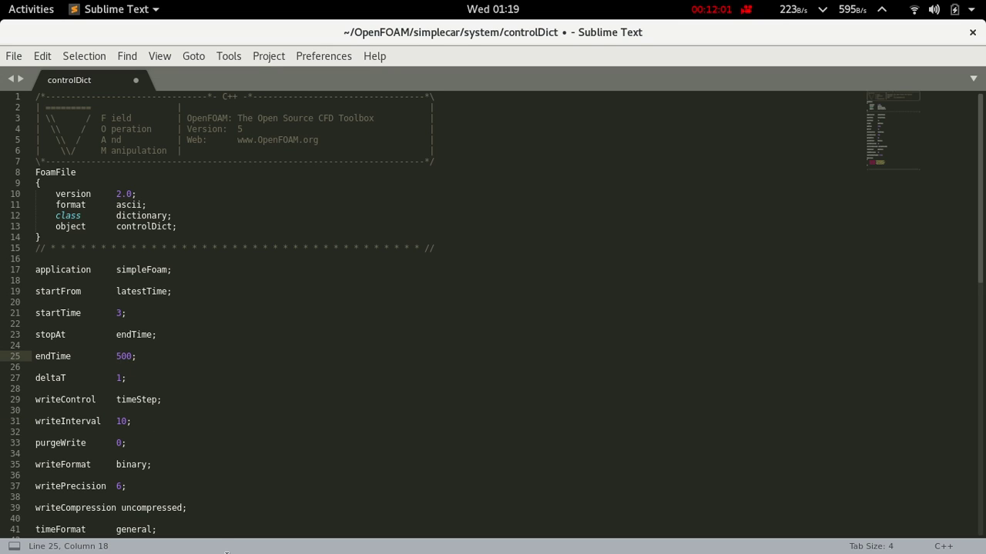
key("BackSpace")
scroll(173, 515, "down", 2)
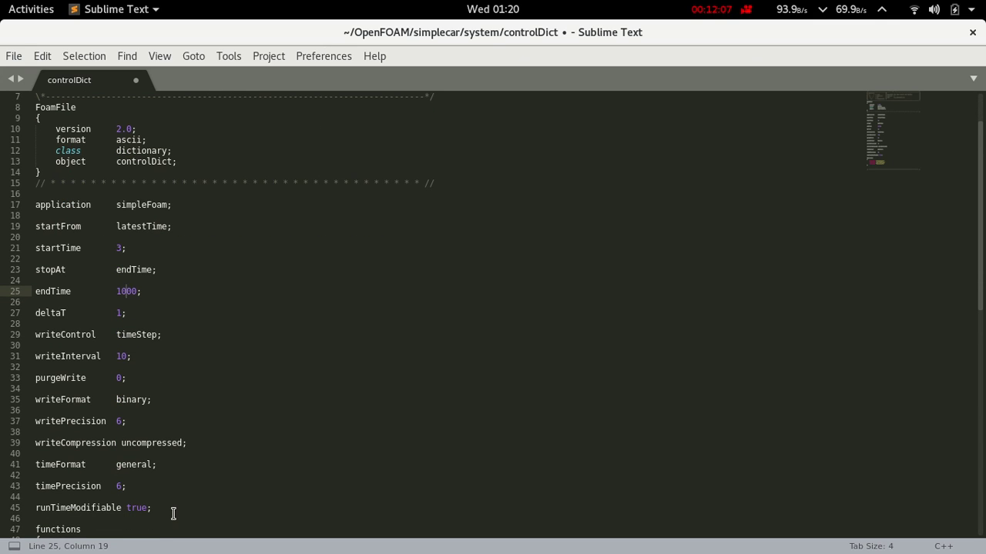
scroll(174, 514, "down", 2)
scroll(81, 523, "down", 2)
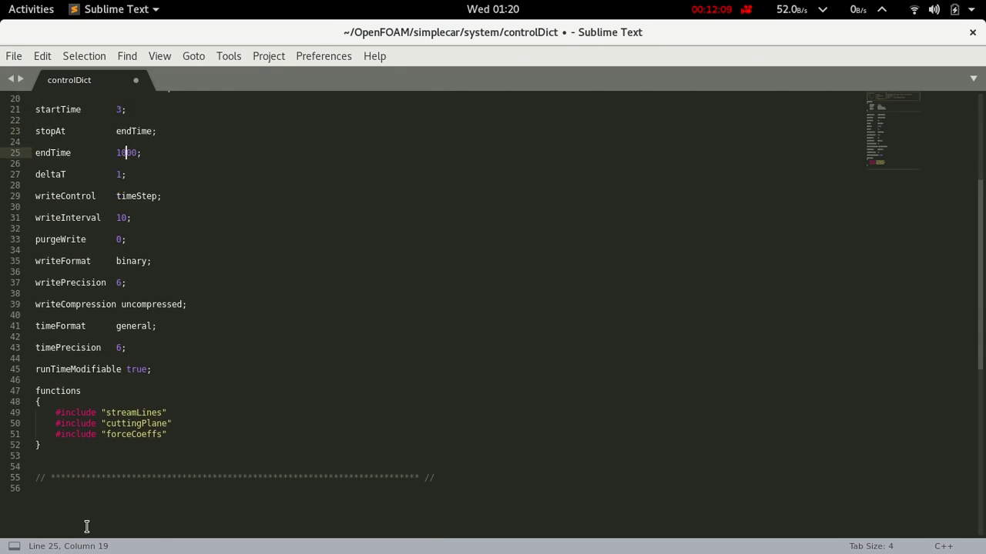
scroll(85, 527, "up", 5)
scroll(90, 525, "down", 5)
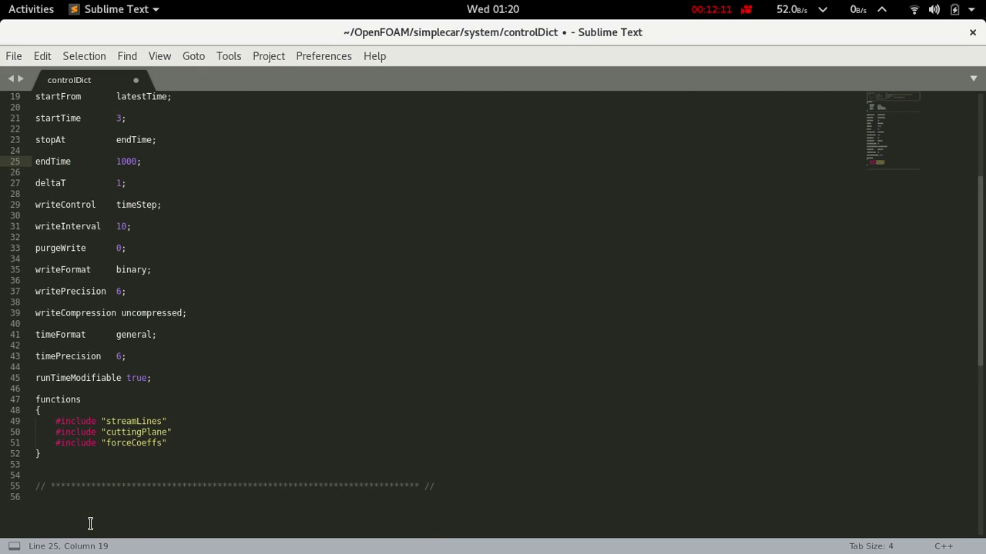
scroll(90, 524, "up", 4)
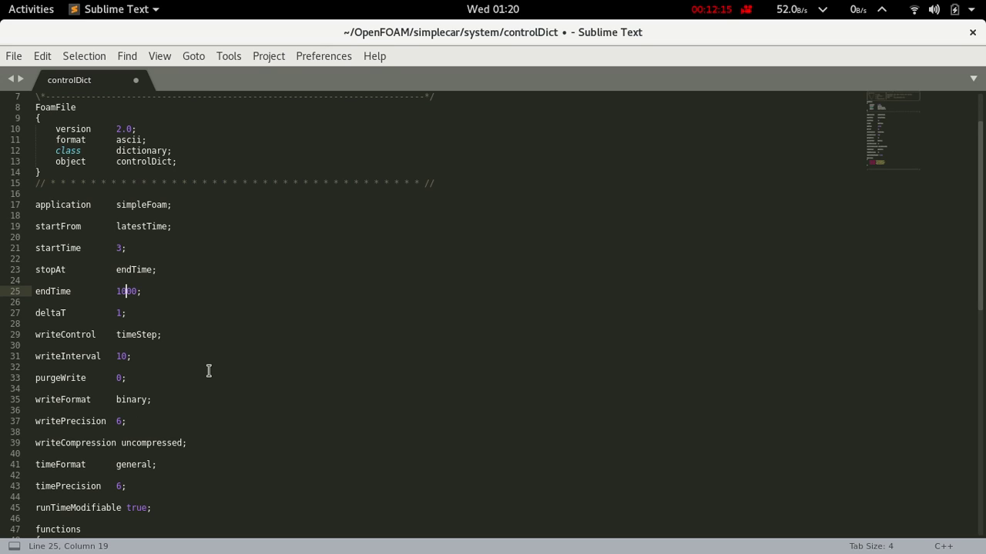
key("ctrl+s")
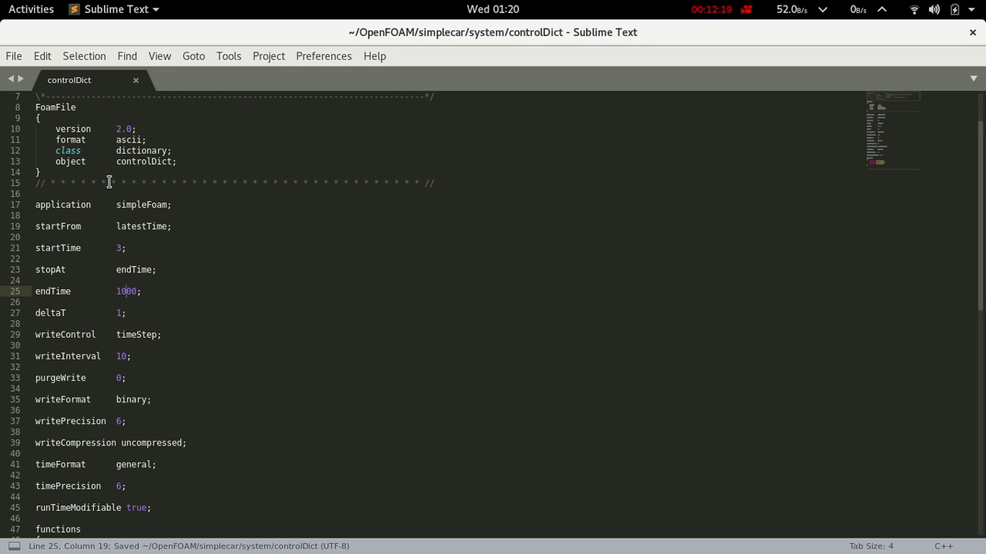
double_click(125, 257)
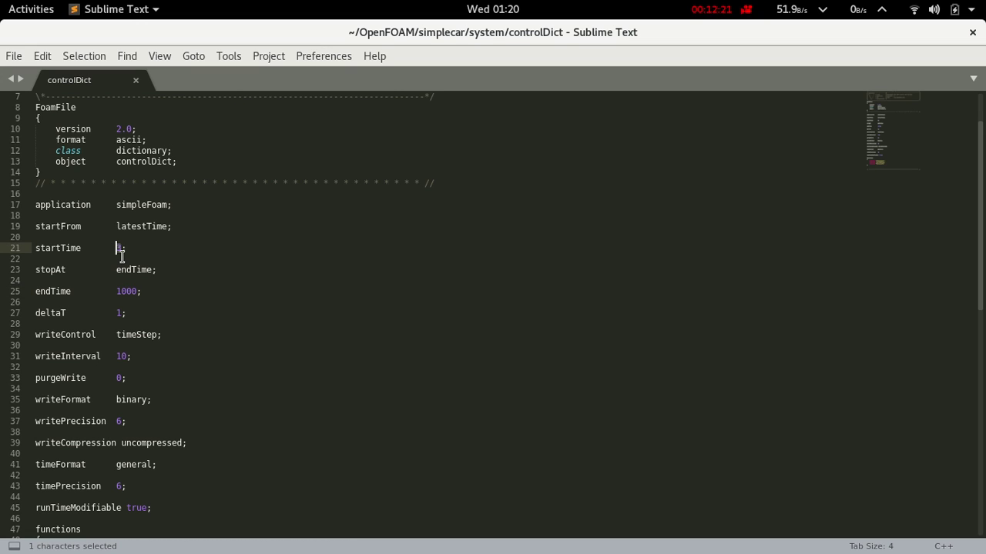
In the file manager, copy the include folder and the k, nut, omega, p and U files from 0.orig into folder 3.
mouse_move(1, 1)
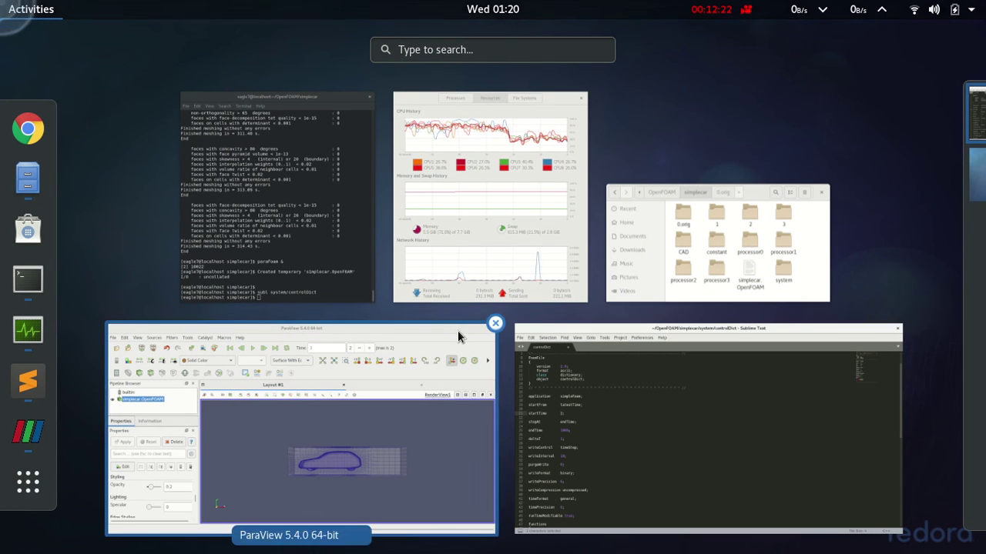
left_click(679, 301)
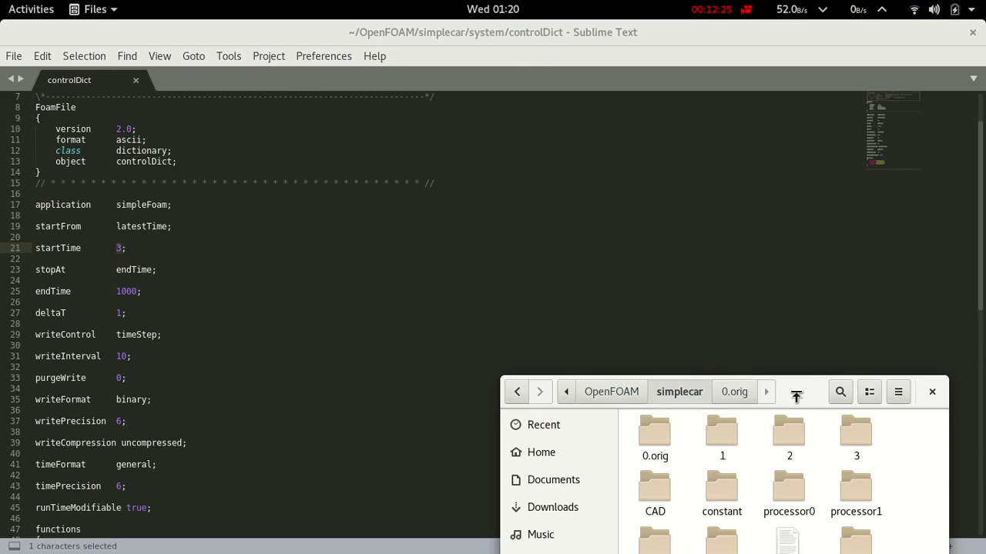
double_click(797, 396)
double_click(156, 79)
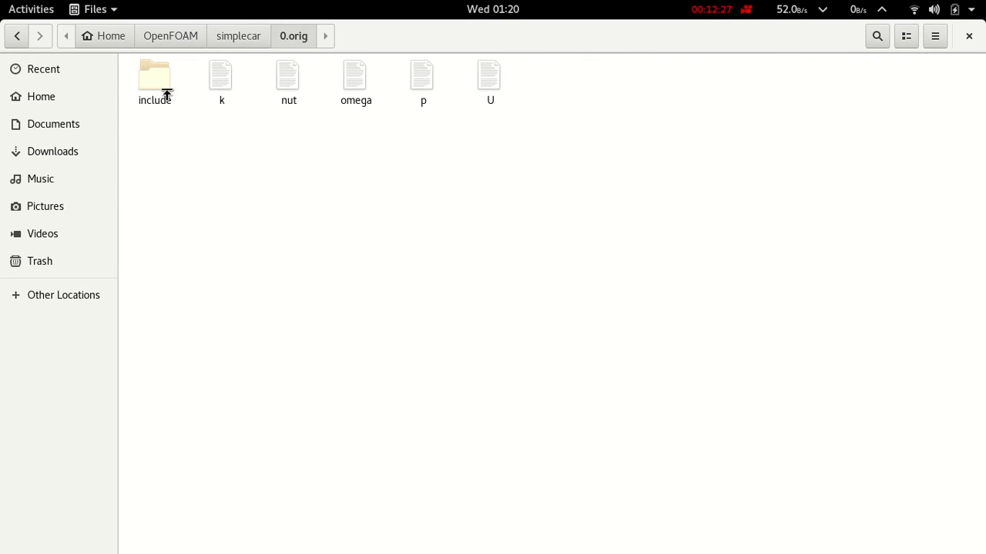
left_click_drag(164, 166, 567, 53)
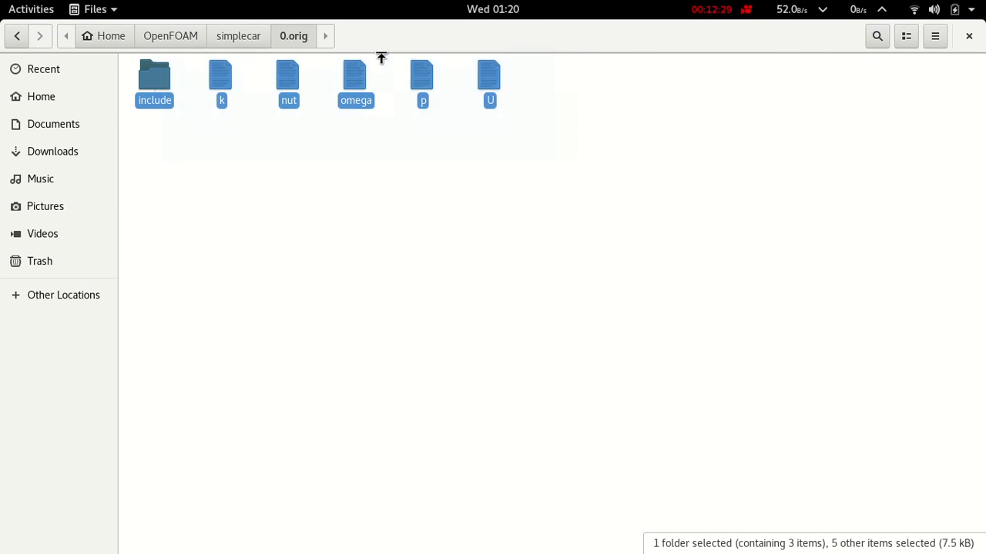
right_click(299, 78)
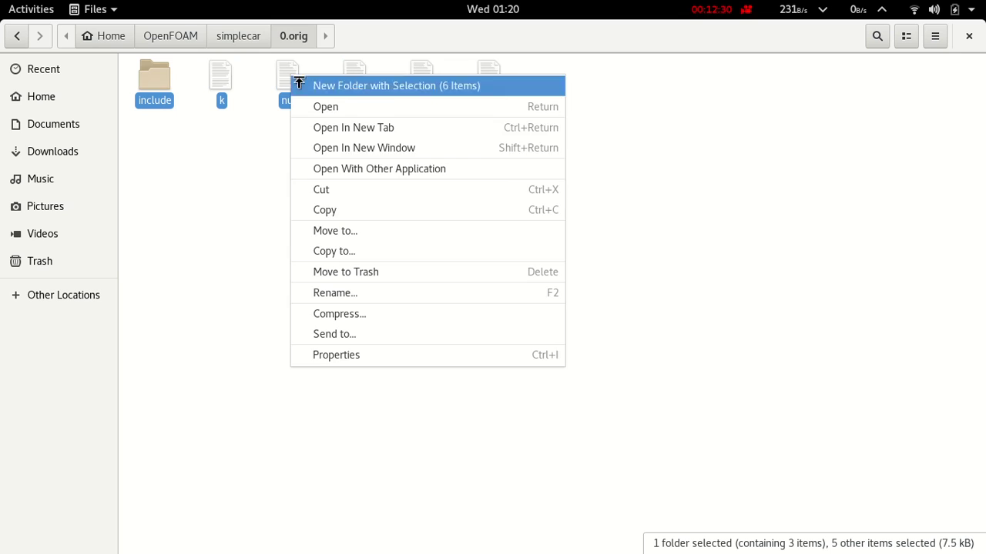
left_click(346, 208)
left_click(16, 39)
double_click(360, 77)
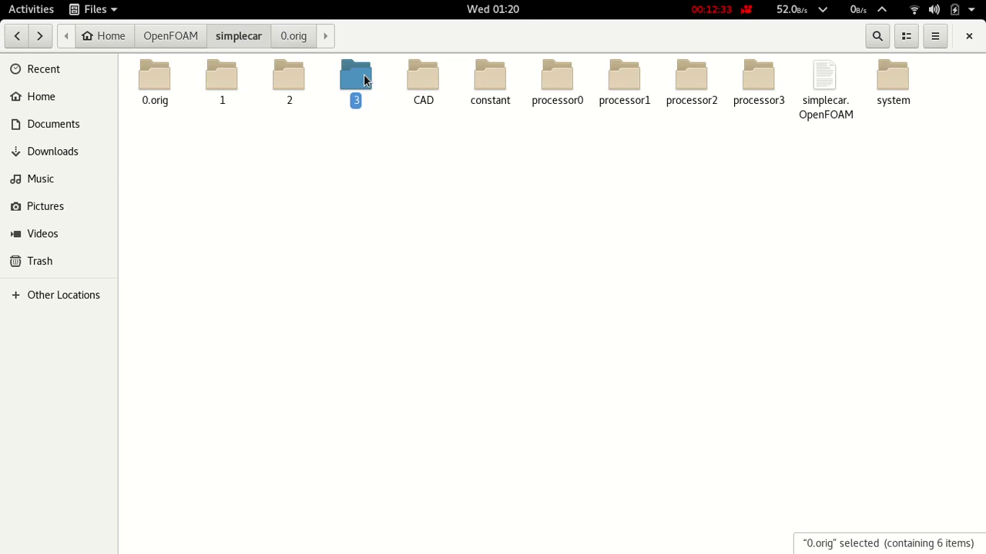
right_click(300, 273)
left_click(326, 285)
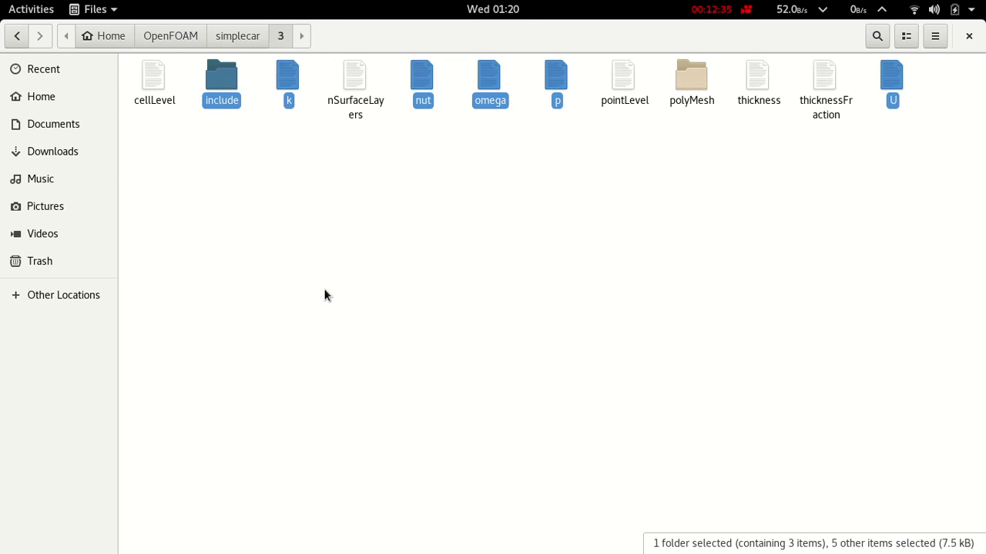
Switch to ParaView and close it.
key("super")
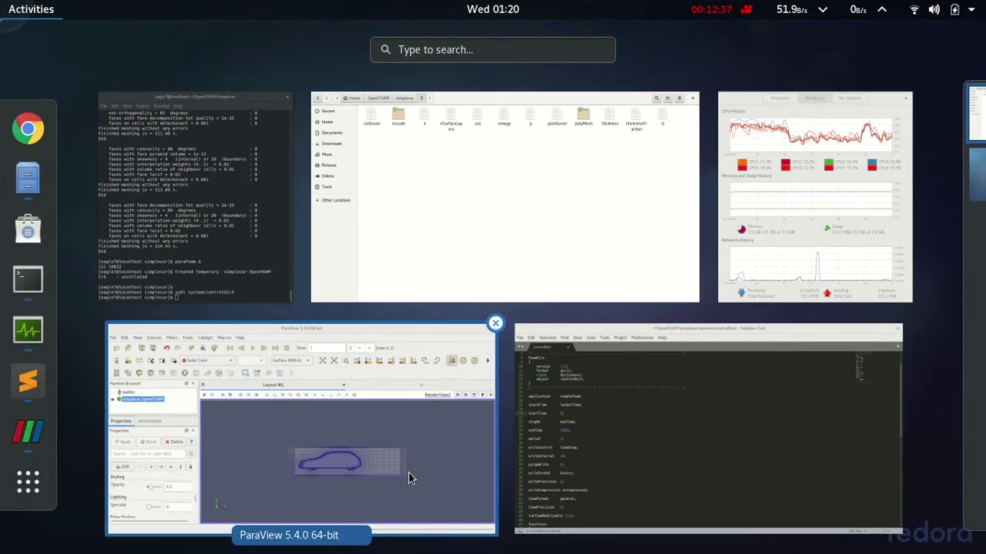
left_click(426, 417)
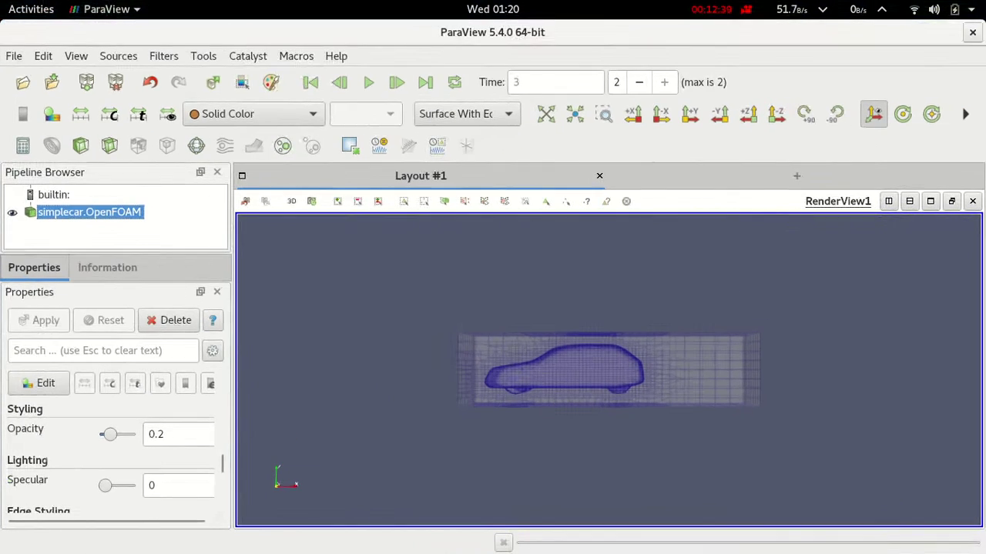
key("alt+Tab")
Return to the simplecar case folder in the file manager and look over its time and processor folders.
mouse_move(0, 0)
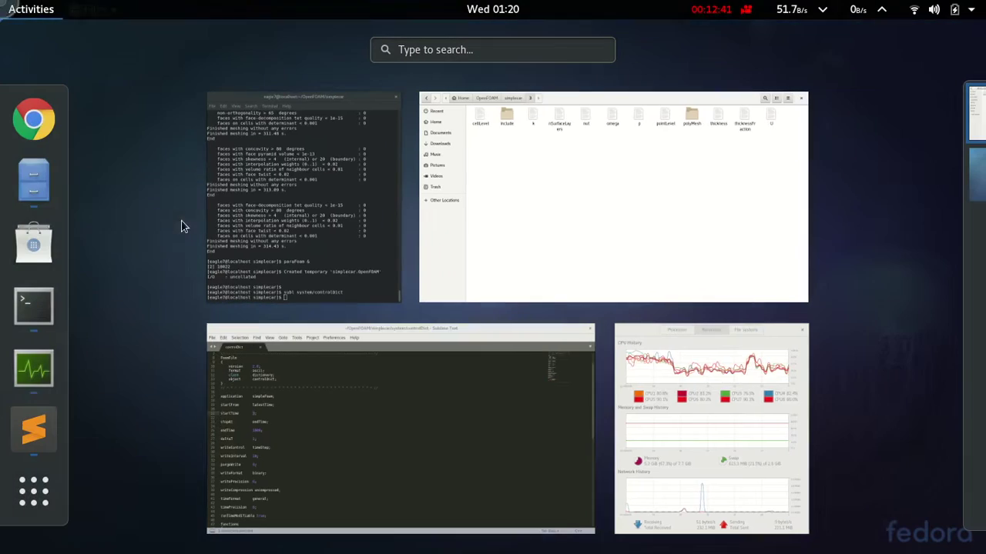
left_click(588, 213)
left_click(17, 36)
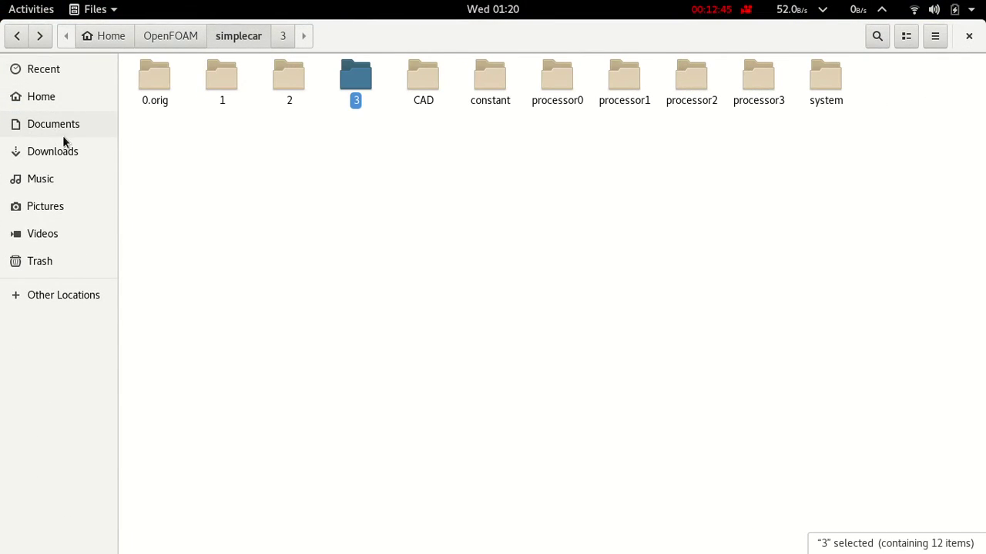
mouse_move(0, 0)
left_click(347, 285)
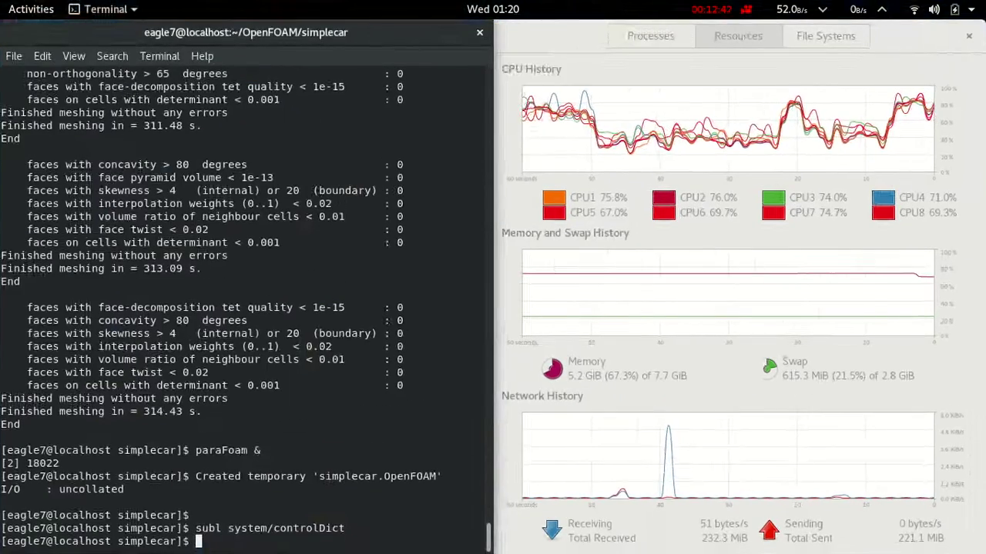
mouse_move(0, 0)
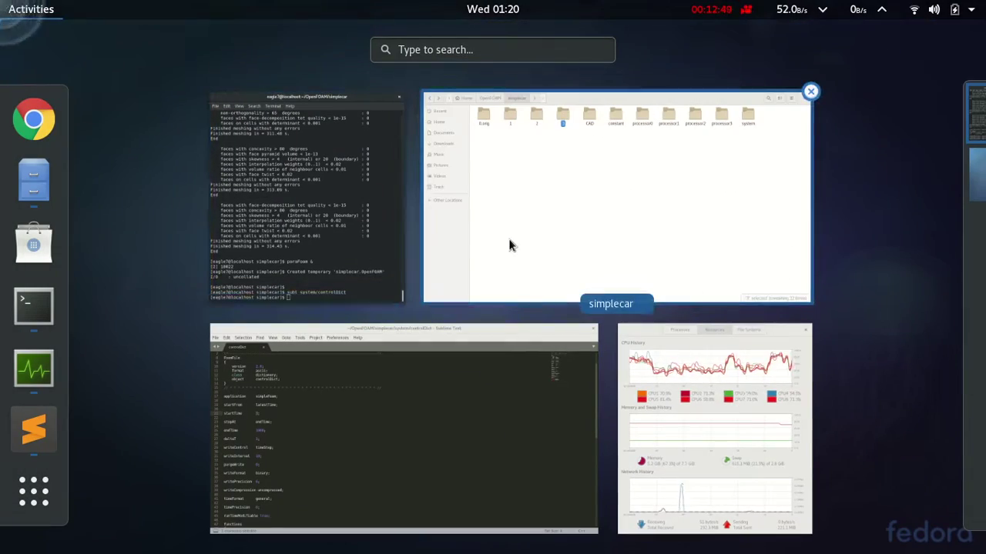
left_click(570, 223)
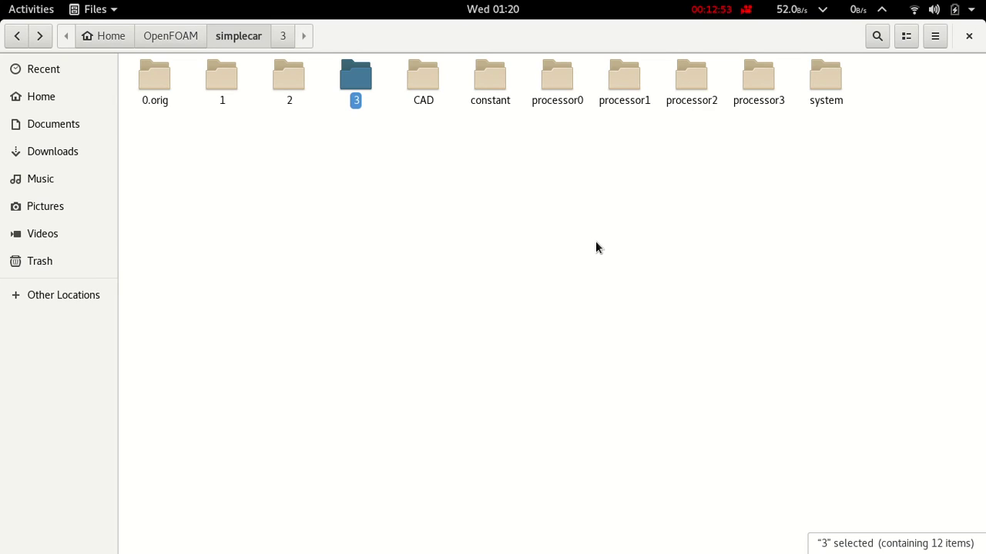
Switch to the terminal and try to run the solver on four processors with mpirun -np 4 simpleFoam -parallel.
mouse_move(0, 0)
left_click(321, 192)
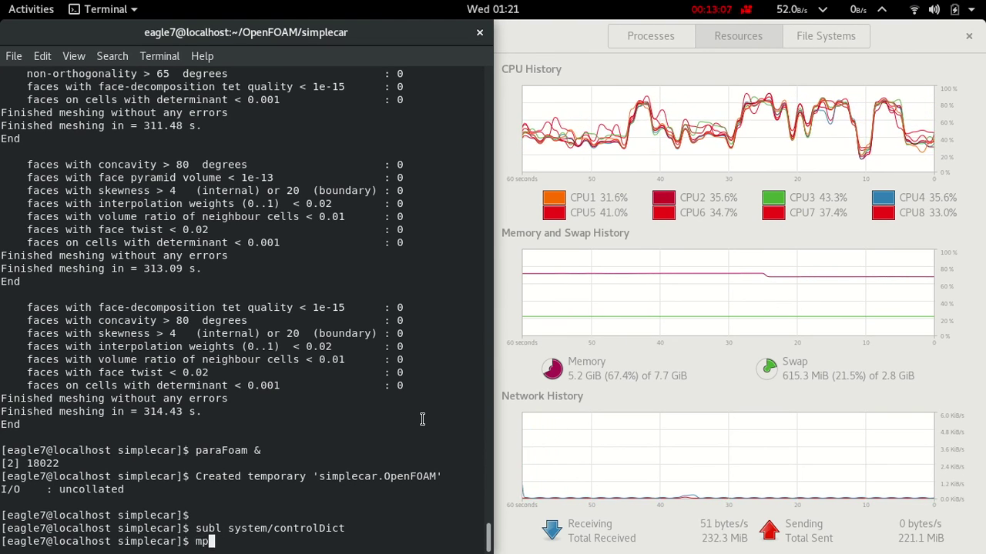
type("irun ")
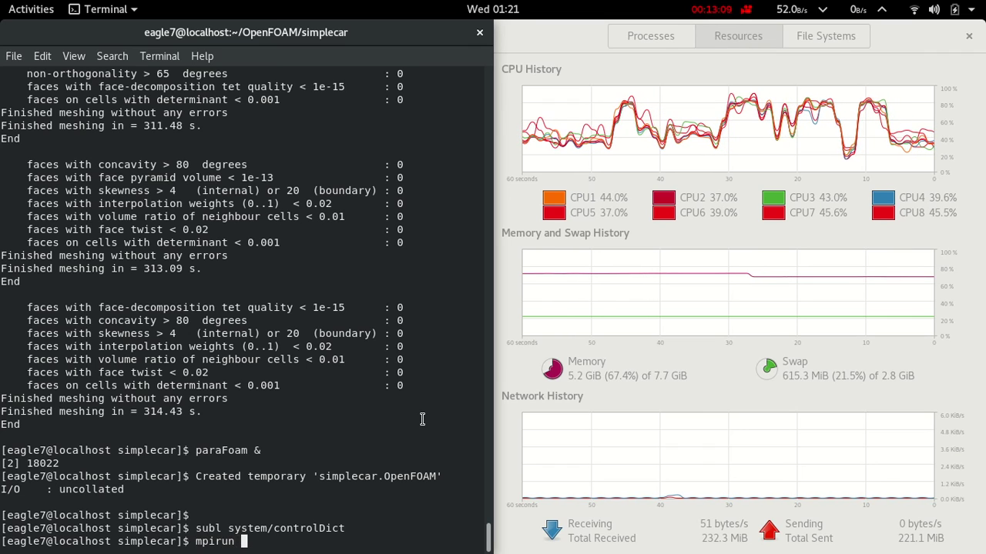
type("-np")
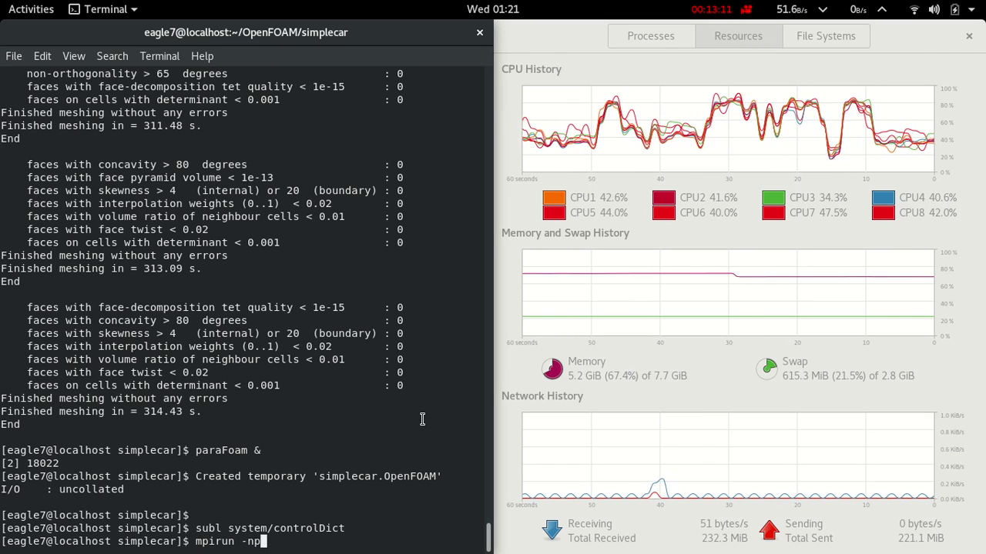
type(" 4")
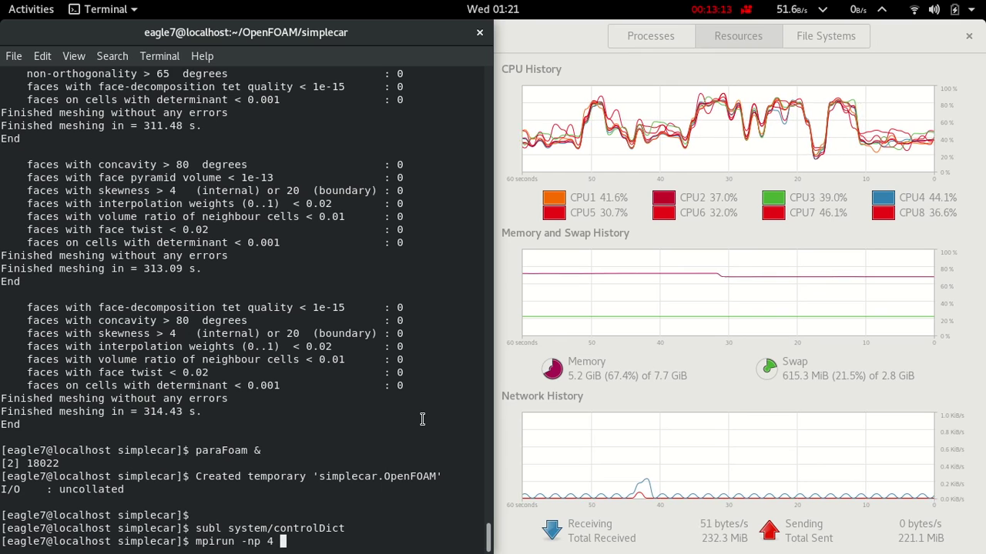
type(" sim")
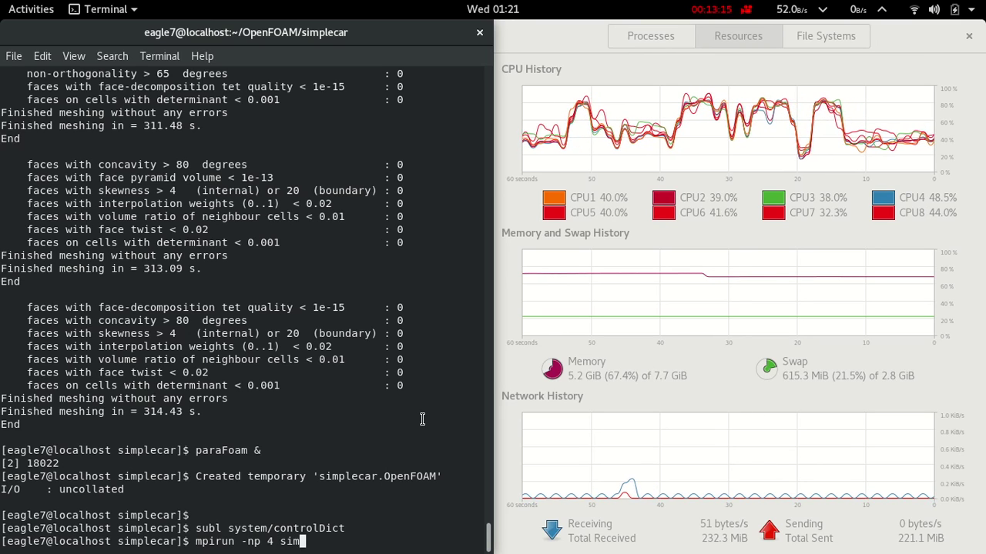
type("pleFoam ")
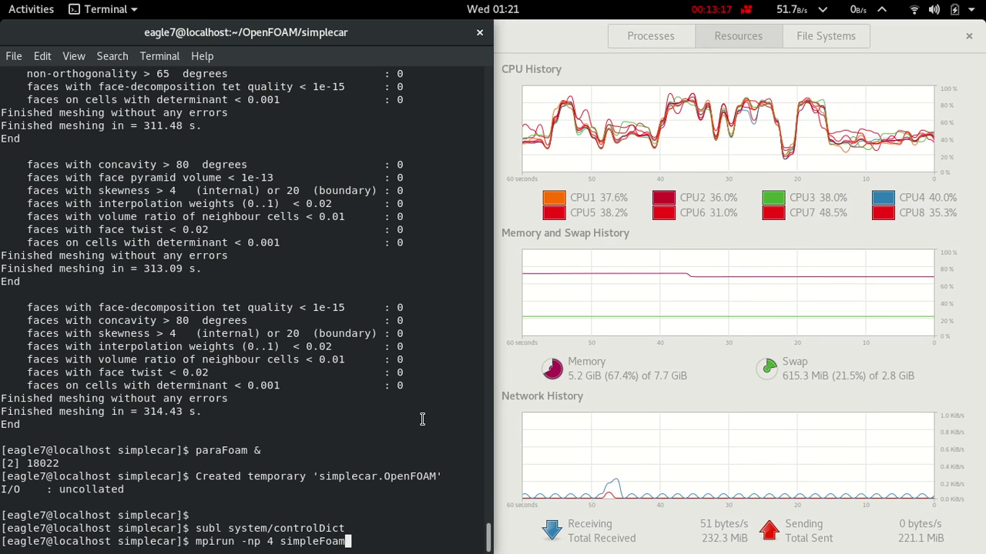
type("-para")
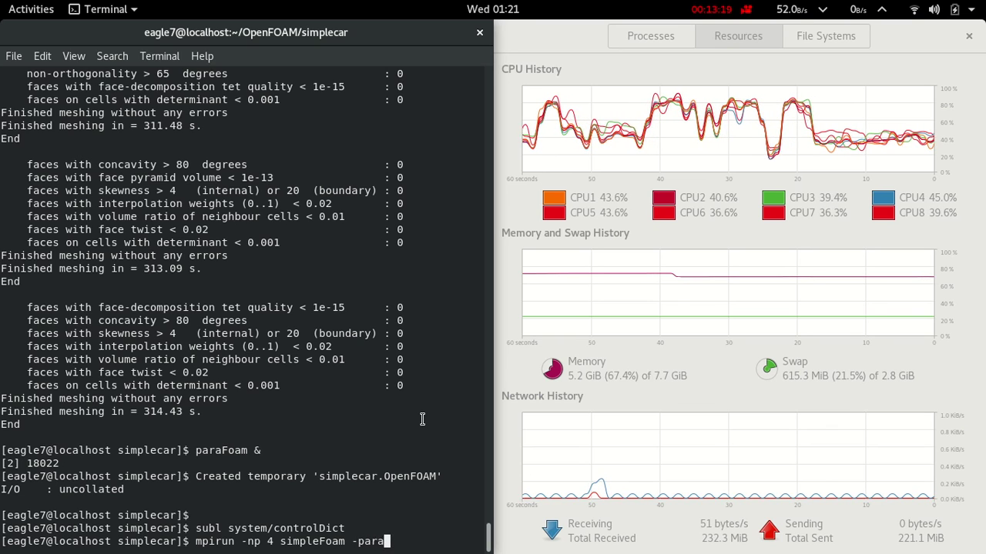
type("llel")
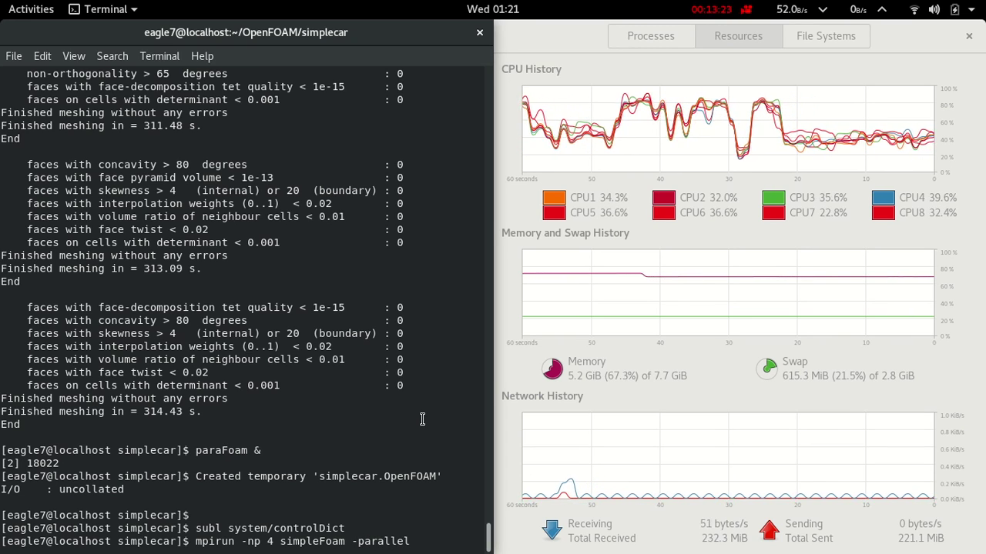
key("Return")
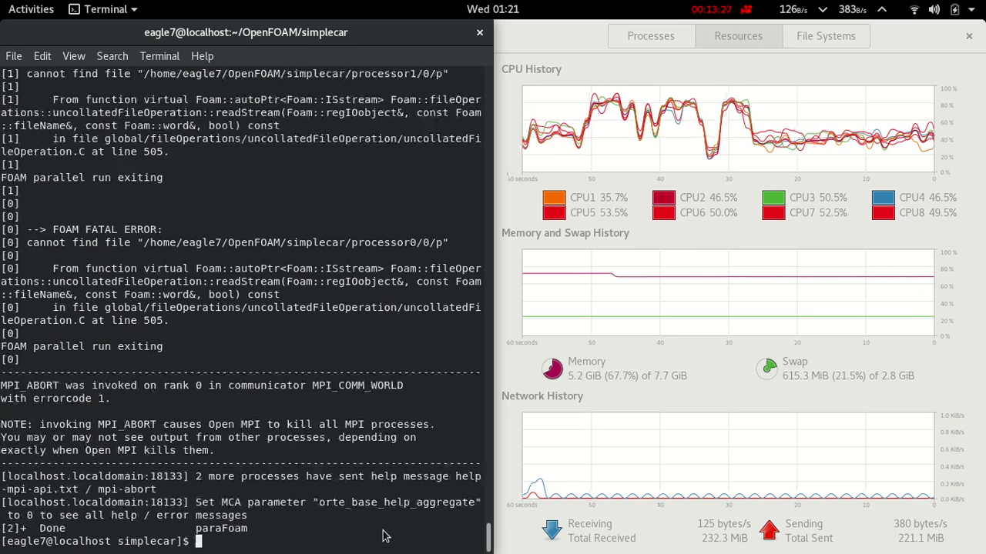
Examine the solver's terminal output and check the startTime setting in controlDict.
key("Up")
key("Return")
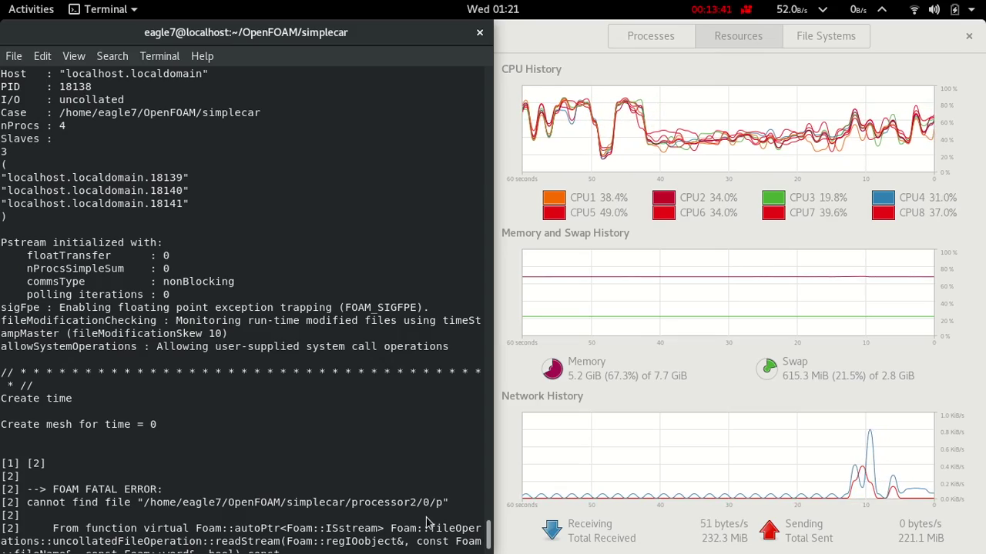
mouse_move(1, 2)
left_click(561, 429)
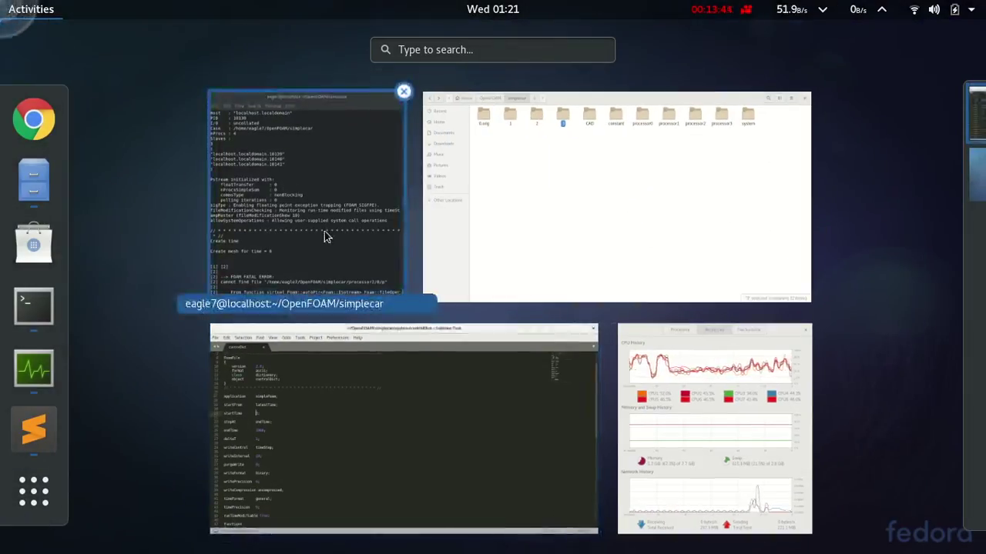
Switch to the terminal and try to decompose the simplecar case again with decomposePar.
left_click(326, 233)
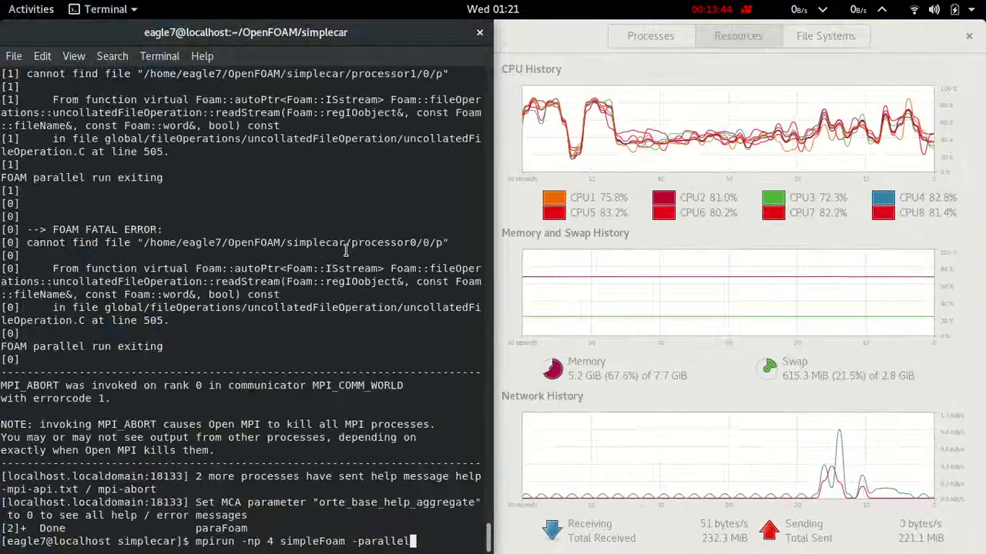
key("Up")
key("Up")
key("Up")
key("Up")
key("Up")
key("Up")
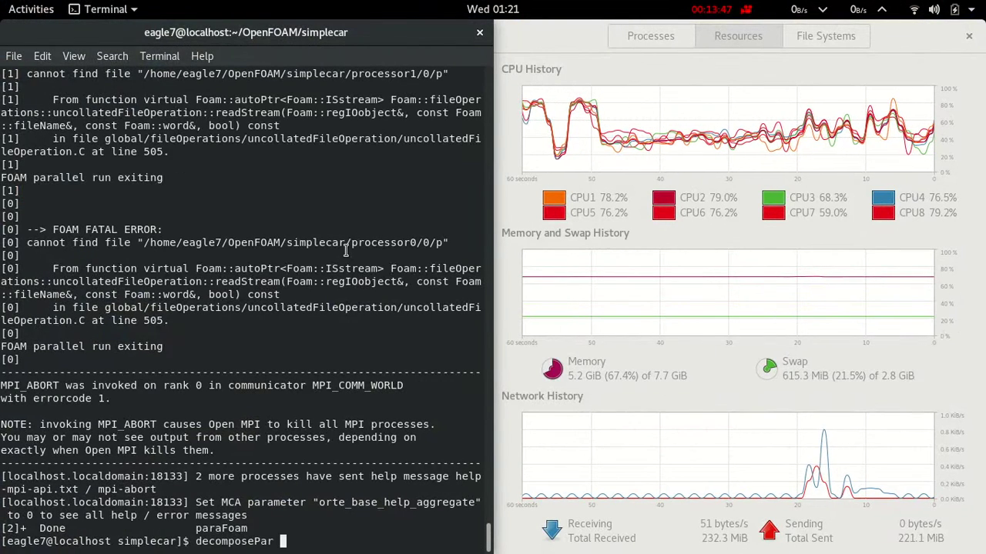
key("Down")
key("Return")
key("Up")
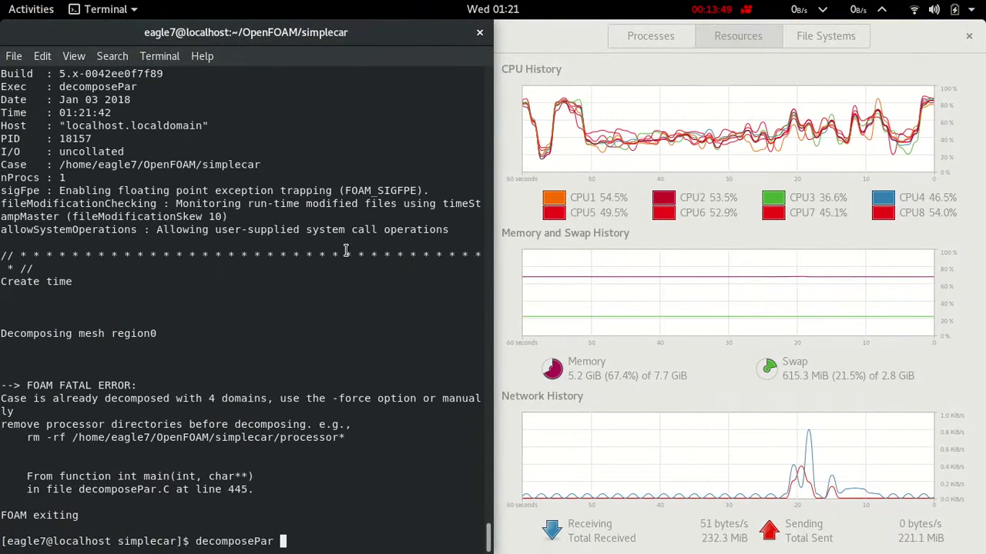
key("Down")
Switch to the file manager and delete the processor0 to processor3 folders from the simplecar case.
mouse_move(3, 8)
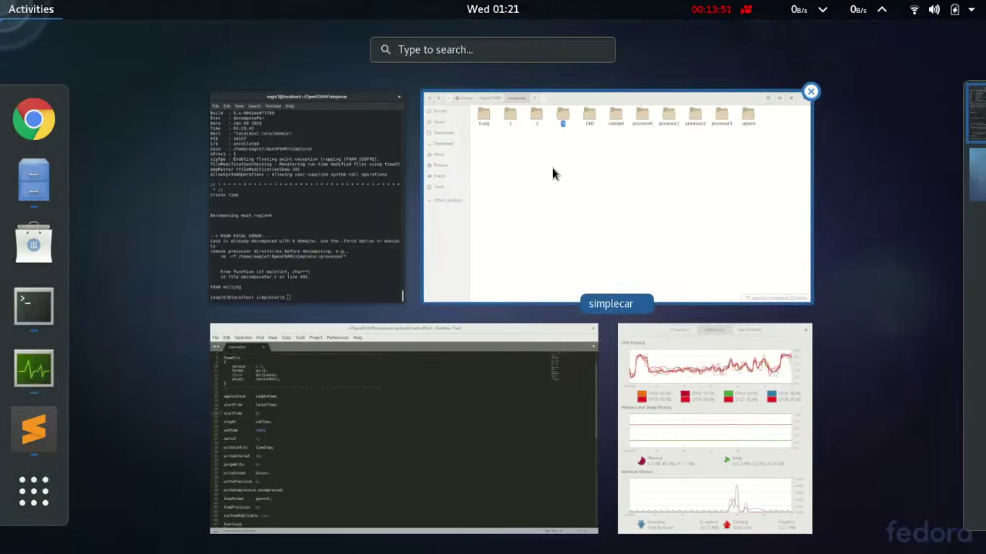
left_click(497, 168)
left_click_drag(554, 120, 762, 103)
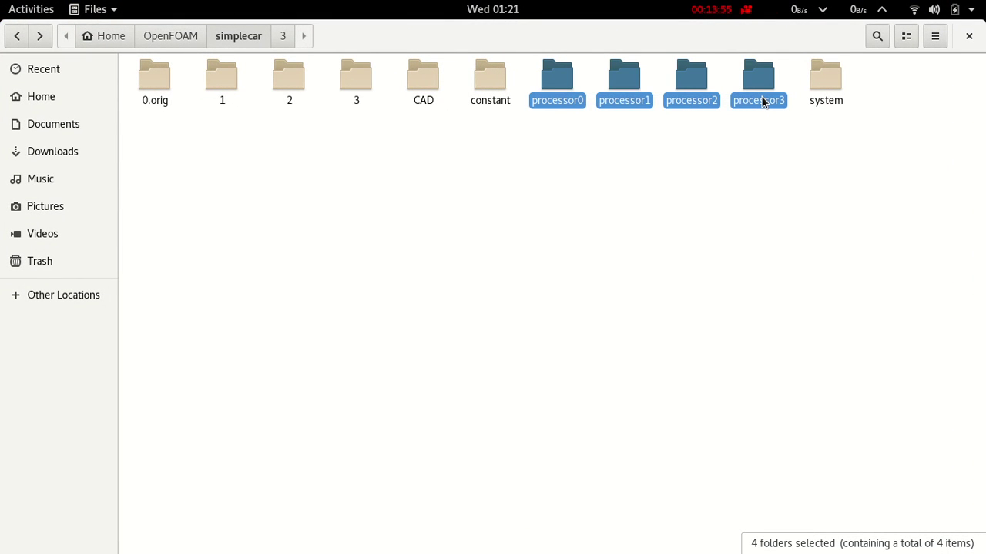
key("Delete")
Return to the terminal and decompose the simplecar case by running decomposePar.
mouse_move(3, 7)
left_click(345, 434)
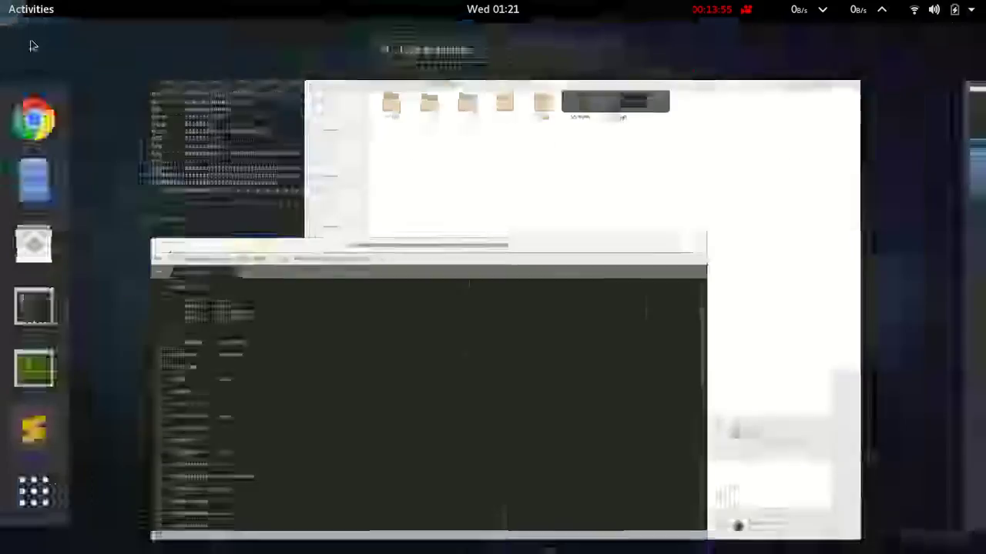
key("Up")
key("Up")
key("Down")
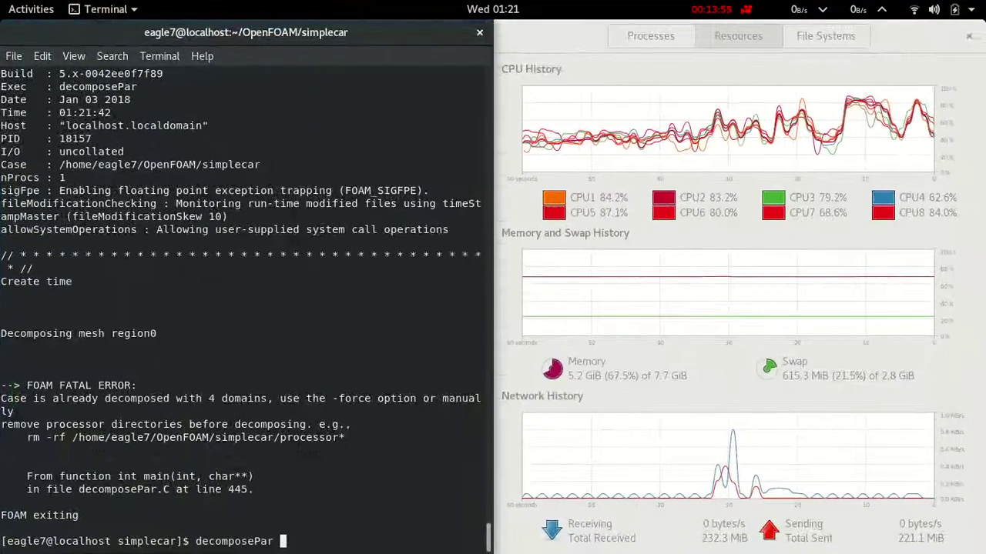
key("Return")
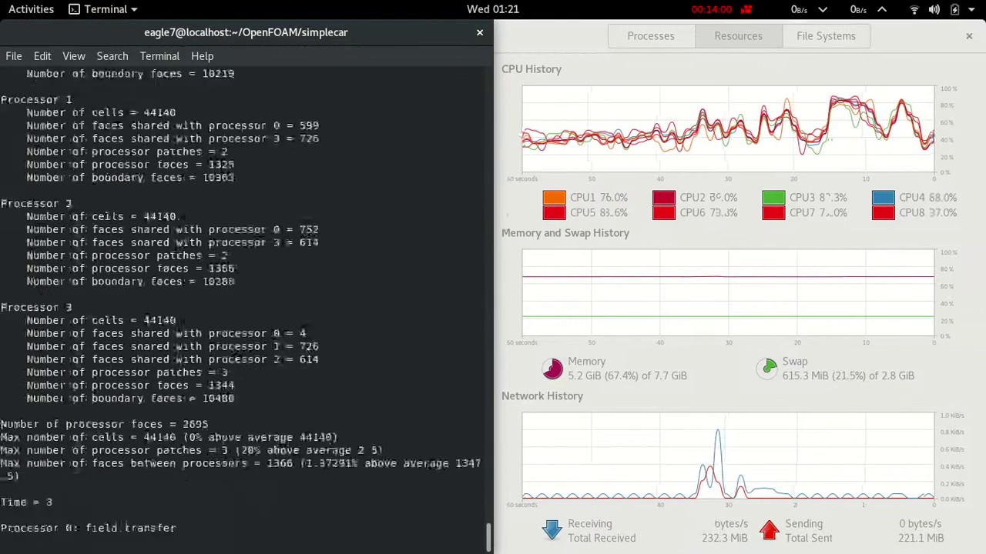
Run the solver on four processors with mpirun -np 4 simpleFoam -parallel.
key("Up")
key("Up")
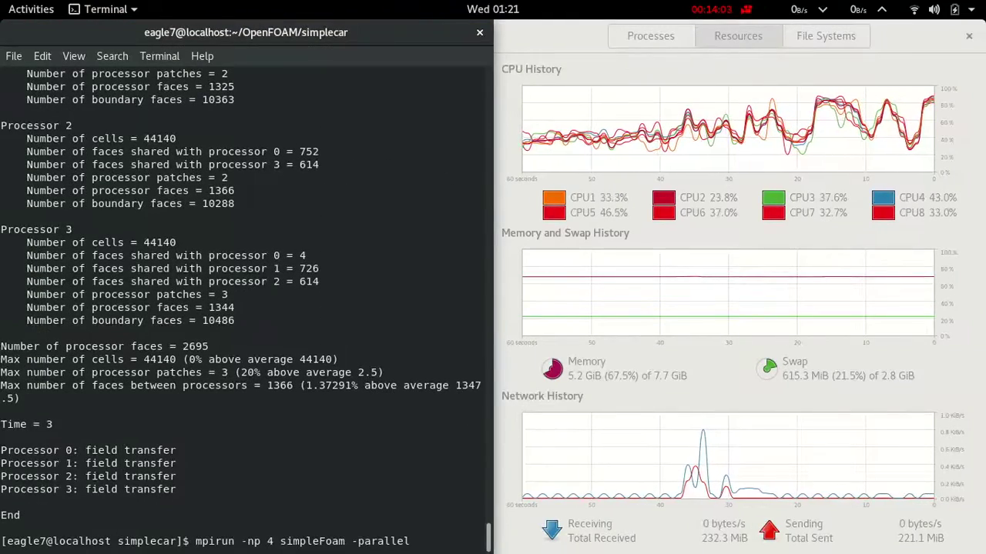
key("Return")
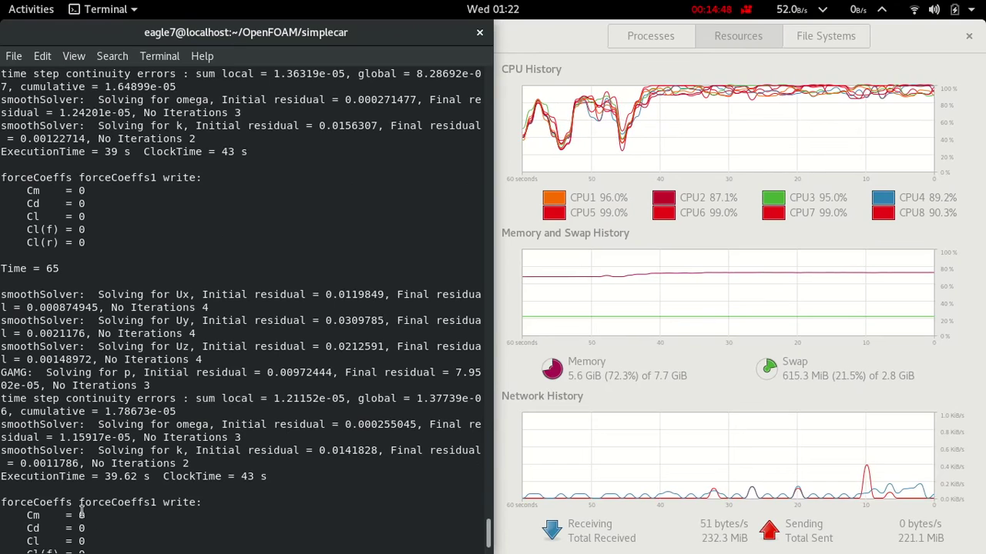
Examine the ExecutionTime reported in the running solver's terminal output.
left_click_drag(105, 477, 117, 487)
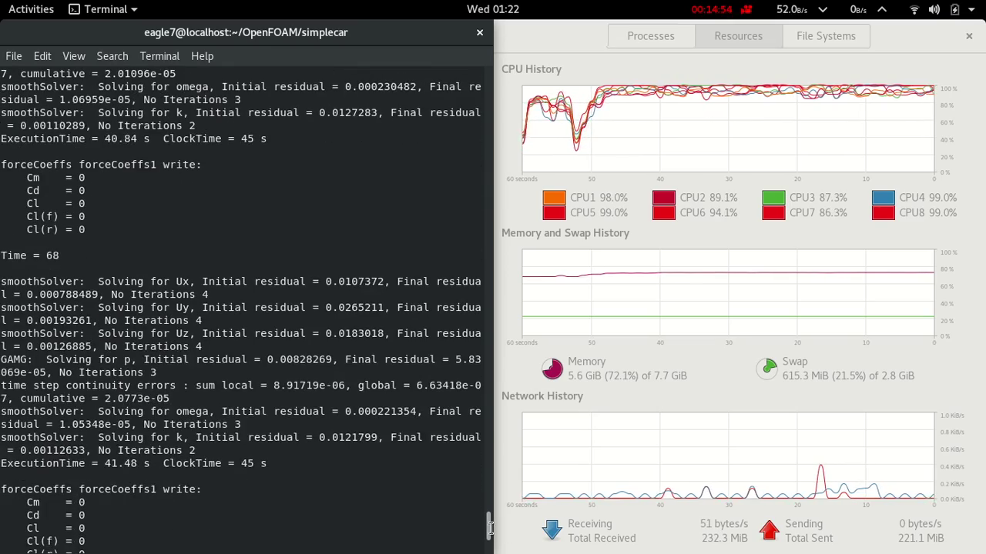
left_click_drag(489, 528, 489, 548)
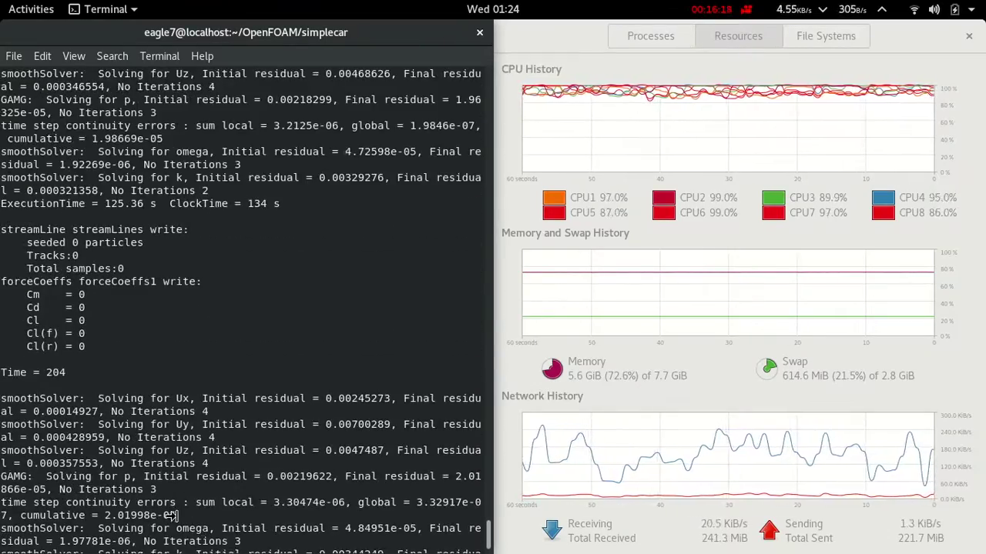
double_click(123, 203)
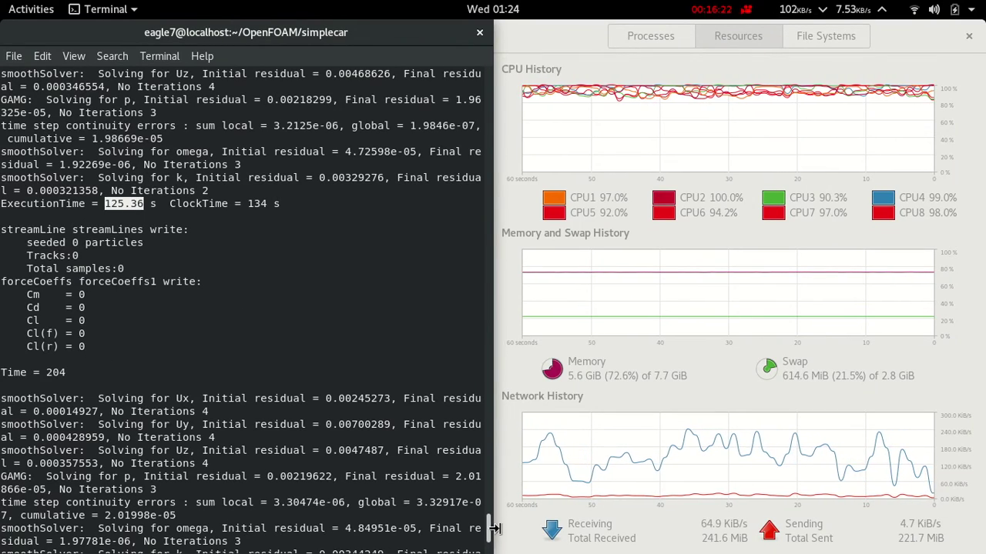